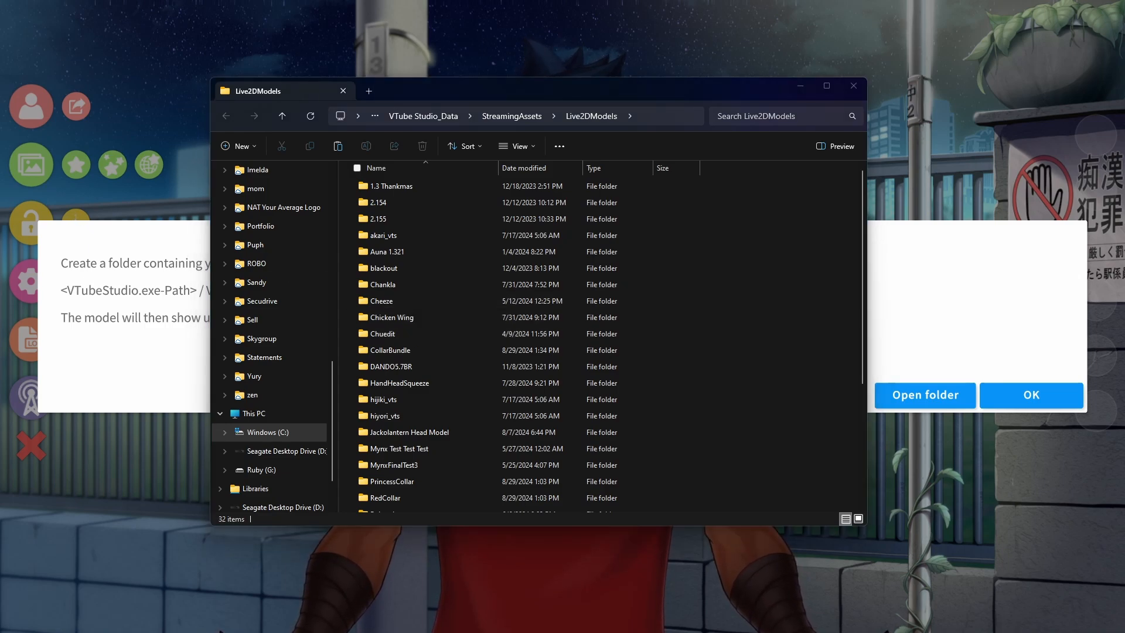
Locate the CollarBundle folder in a second file window and view it inside VTube Studio's Live2DModels folder.
{"action": "left_click_drag", "start_coordinate": [0, 103], "coordinate": [417, 107]}
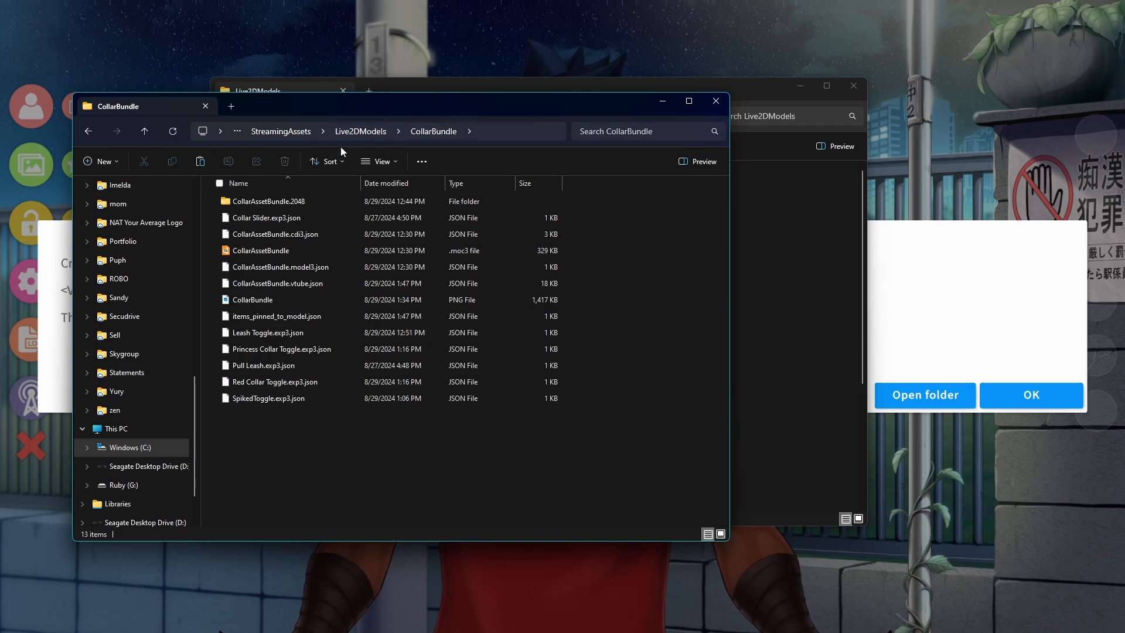
{"action": "left_click", "coordinate": [360, 131]}
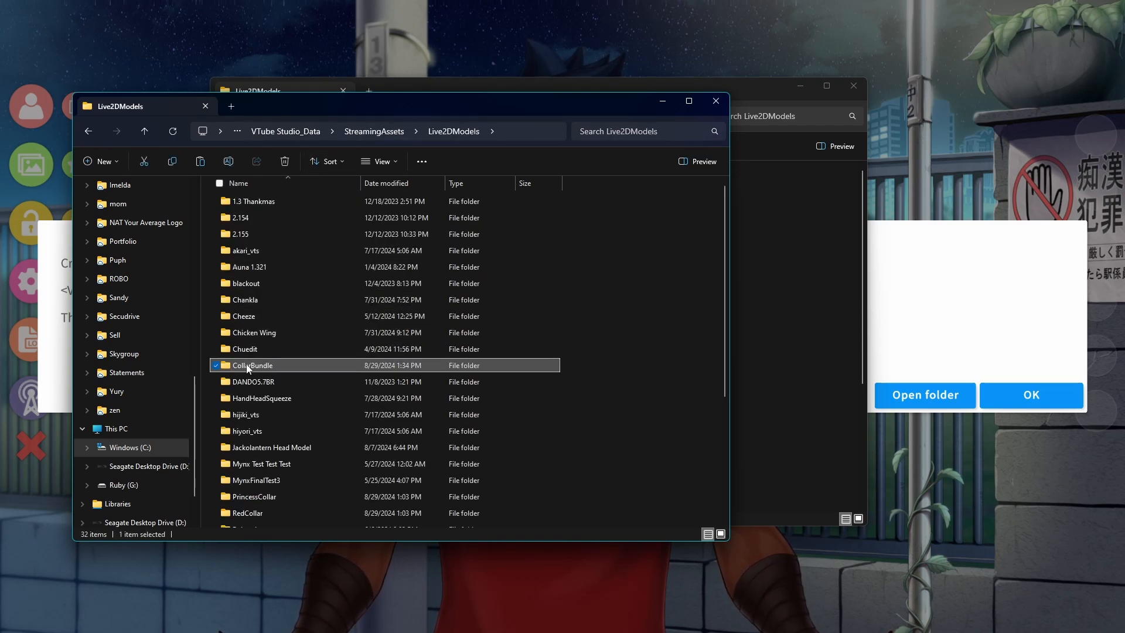
{"action": "left_click_drag", "start_coordinate": [252, 365], "coordinate": [326, 371]}
{"action": "left_click_drag", "start_coordinate": [493, 106], "coordinate": [0, 140]}
{"action": "double_click", "coordinate": [410, 350]}
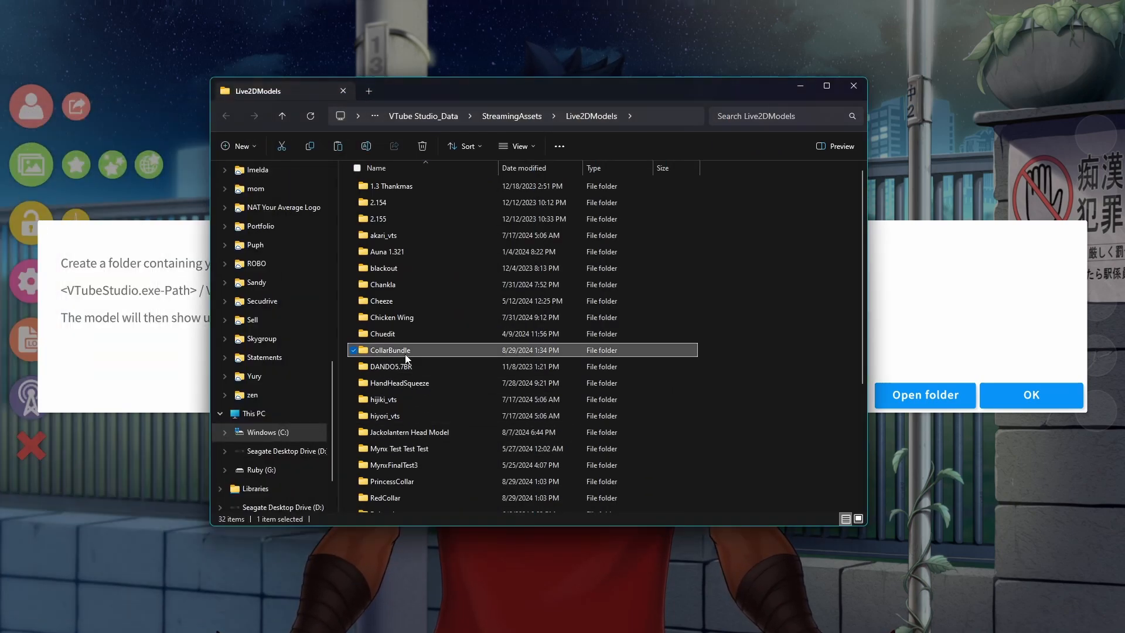
{"action": "key", "text": "alt+Left"}
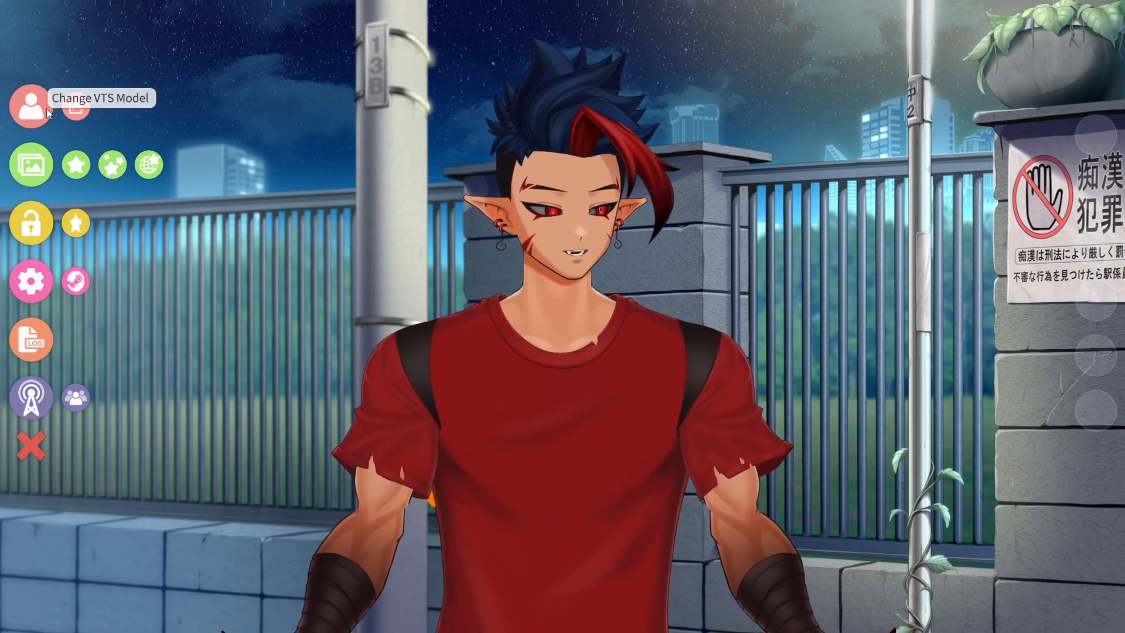
Load the CollarAssetBundle model and move the collar slightly up and to the left in the scene.
{"action": "left_click", "coordinate": [84, 155]}
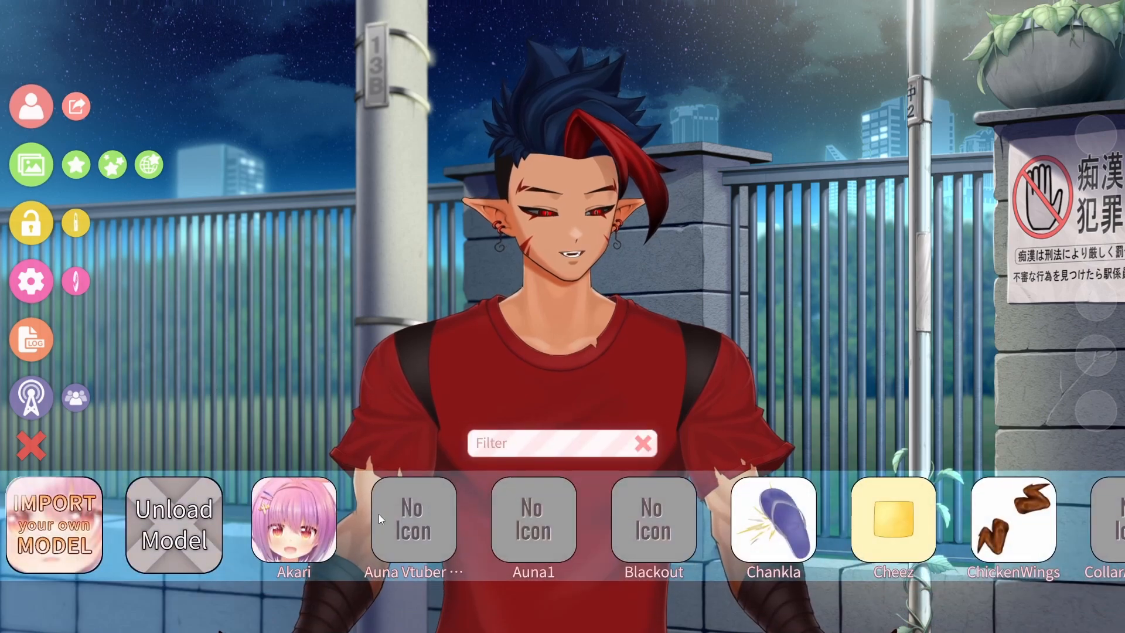
{"action": "left_click_drag", "start_coordinate": [621, 504], "coordinate": [645, 494]}
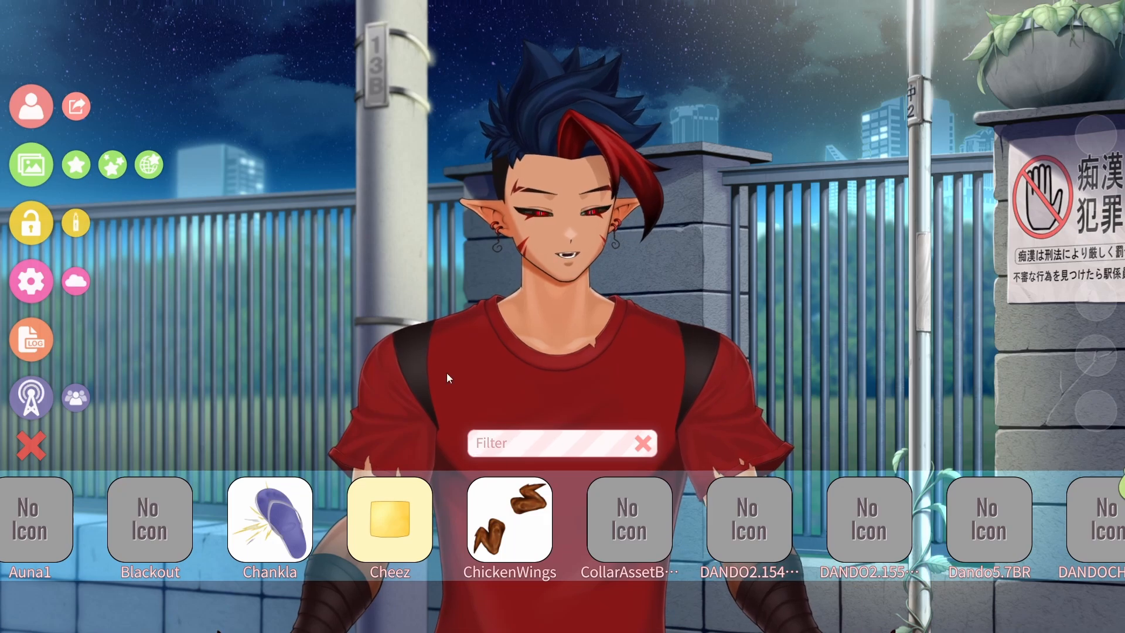
{"action": "left_click", "coordinate": [637, 528]}
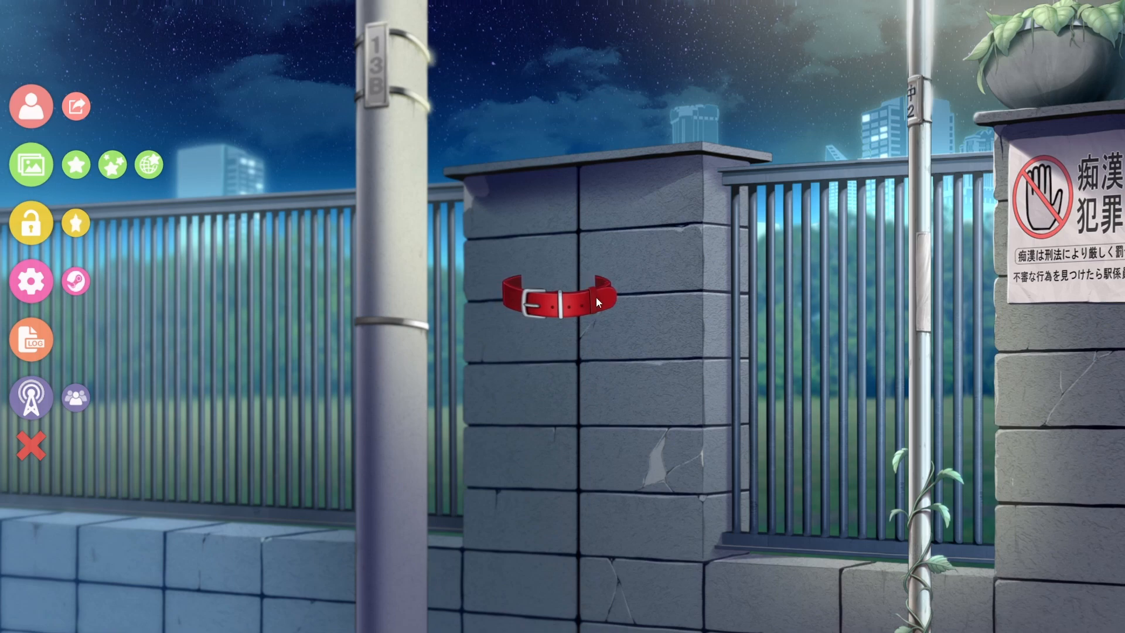
{"action": "left_click_drag", "start_coordinate": [597, 303], "coordinate": [562, 294]}
{"action": "left_click", "coordinate": [550, 359]}
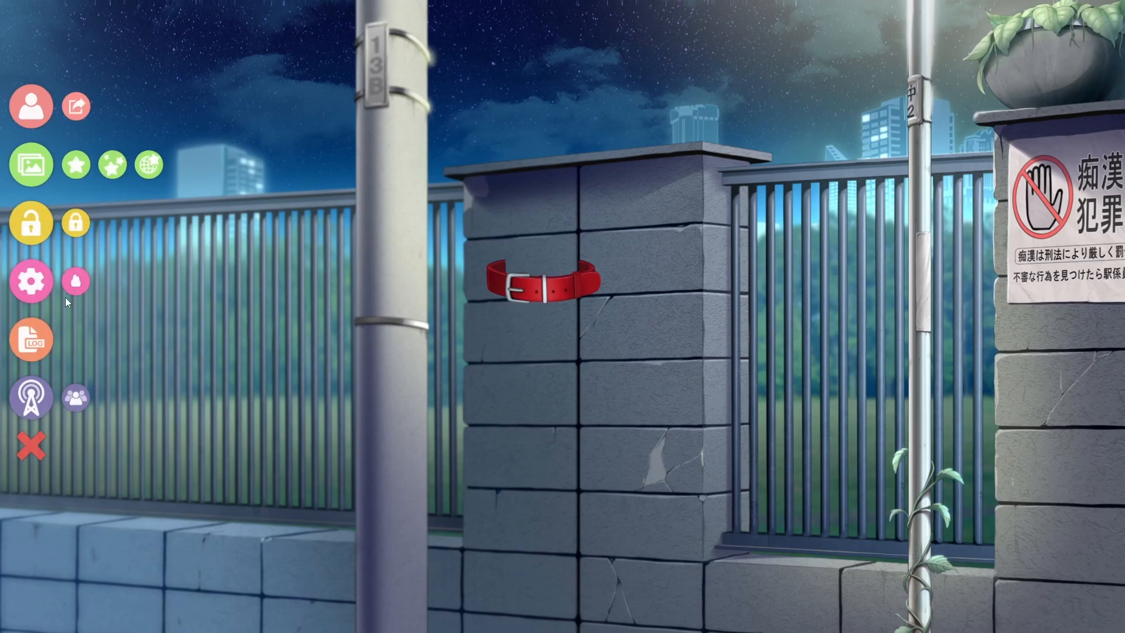
Open the model's hotkey settings and check the key combination assigned to the Spiked Toggle hotkey.
{"action": "left_click", "coordinate": [36, 280]}
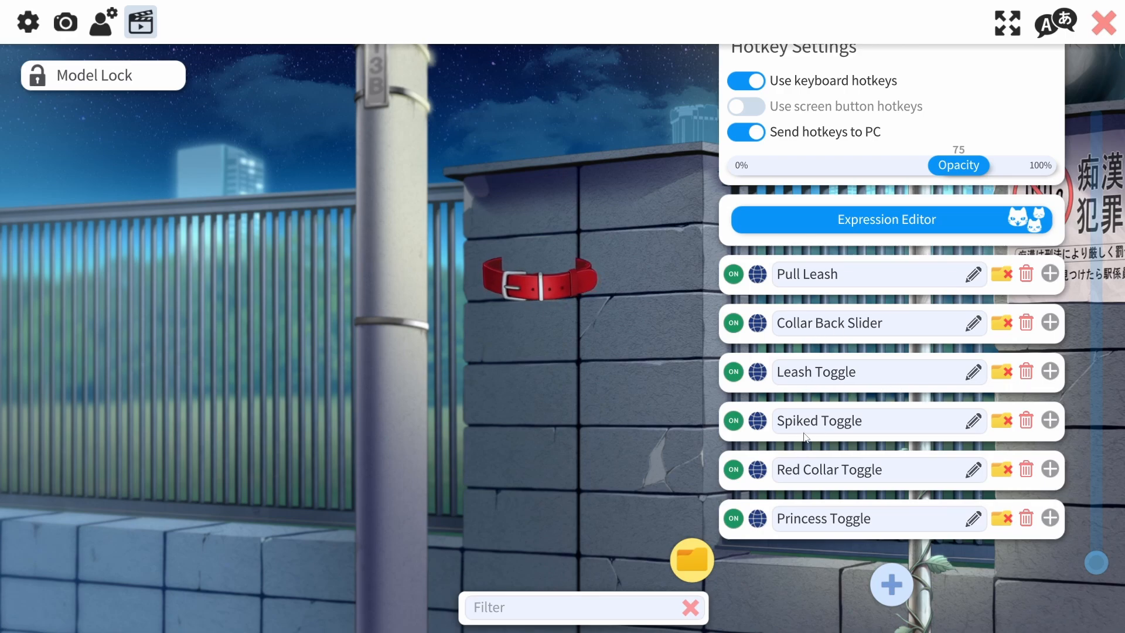
{"action": "left_click", "coordinate": [1050, 420]}
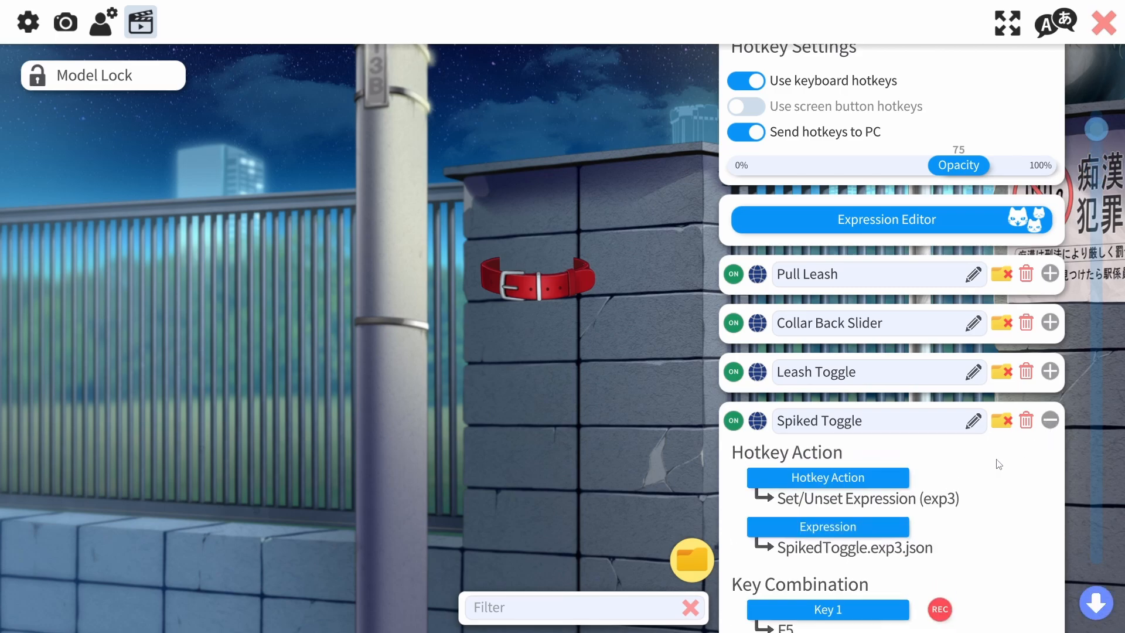
{"action": "scroll", "coordinate": [999, 464], "scroll_direction": "down", "scroll_amount": 2}
{"action": "scroll", "coordinate": [811, 462], "scroll_direction": "down", "scroll_amount": 1}
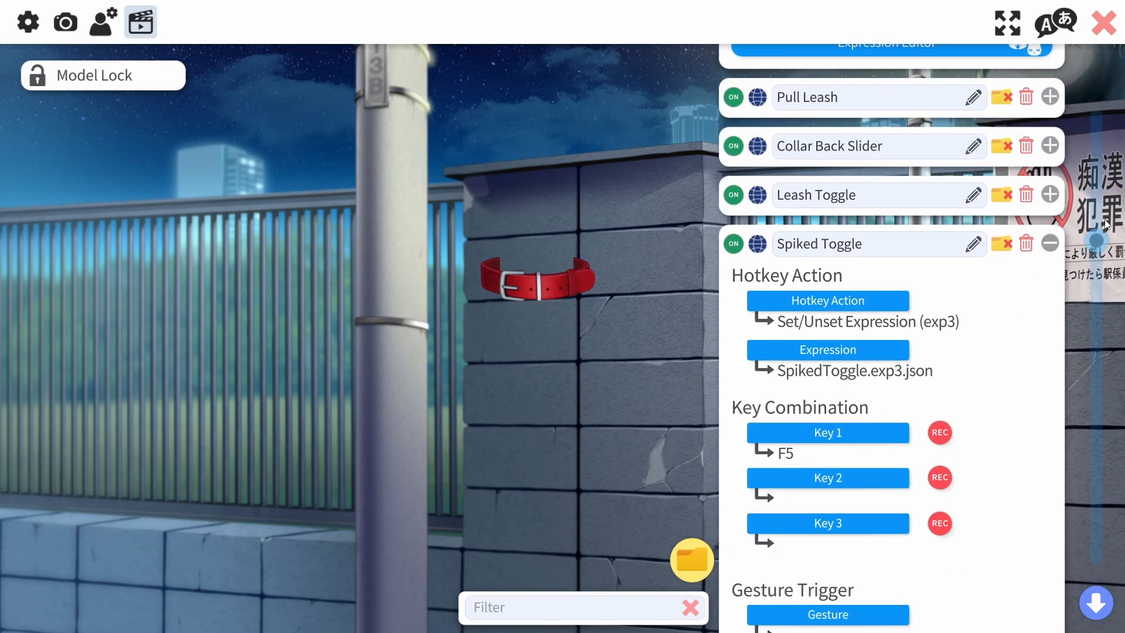
{"action": "left_click", "coordinate": [1050, 243]}
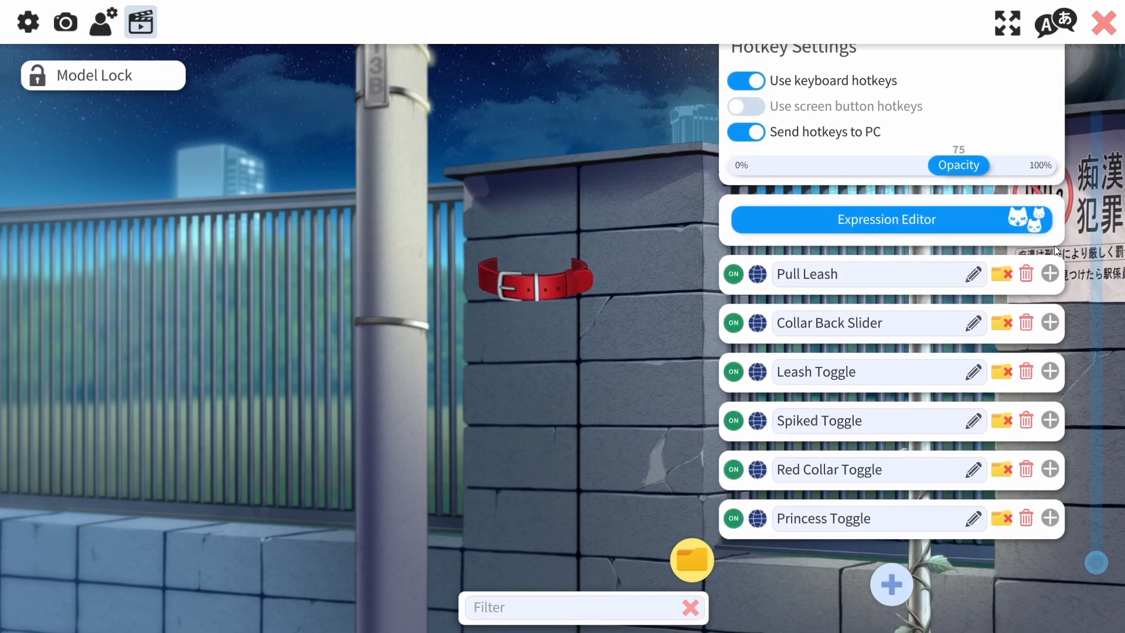
Switch the collar to the spiked version, back to the red one, and on to the princess version with the hotkeys.
{"action": "key", "text": "1"}
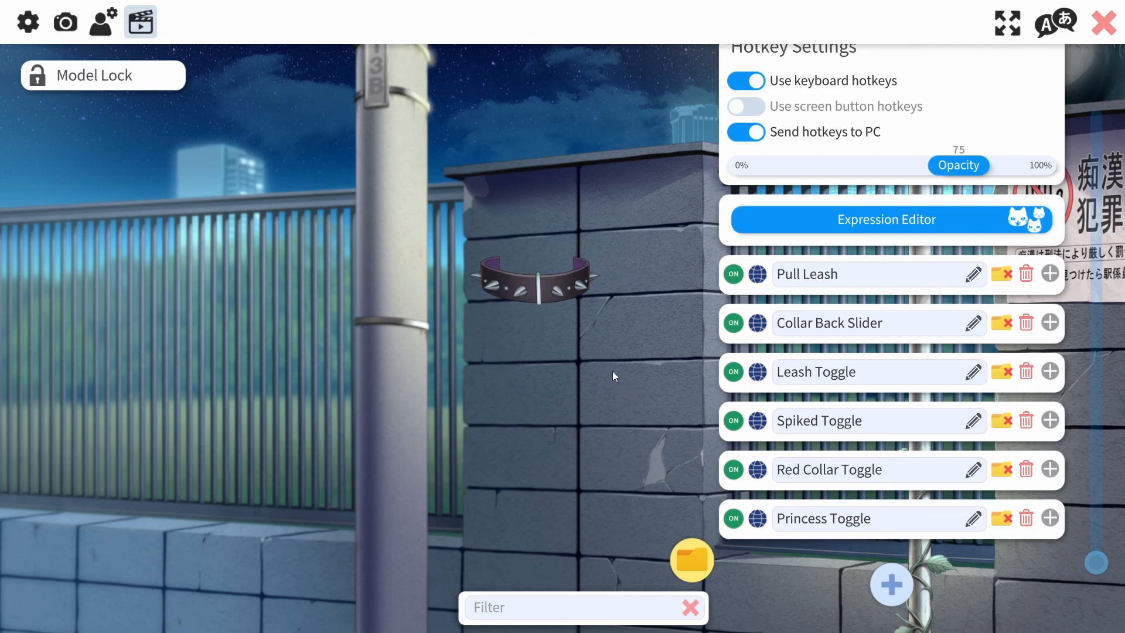
{"action": "key", "text": "1"}
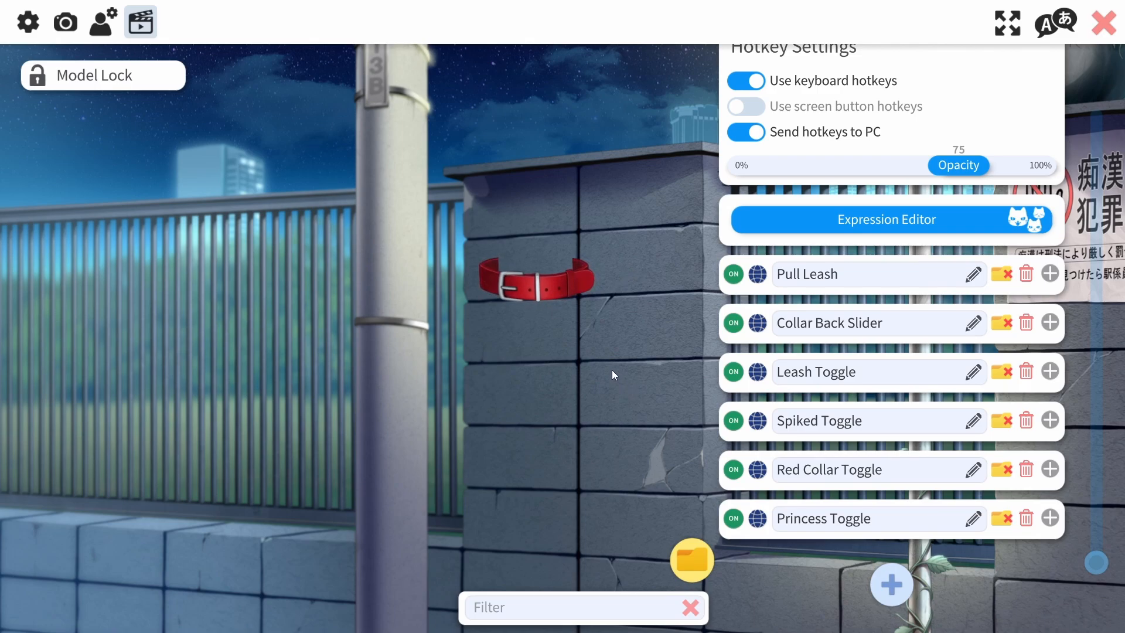
{"action": "key", "text": "2"}
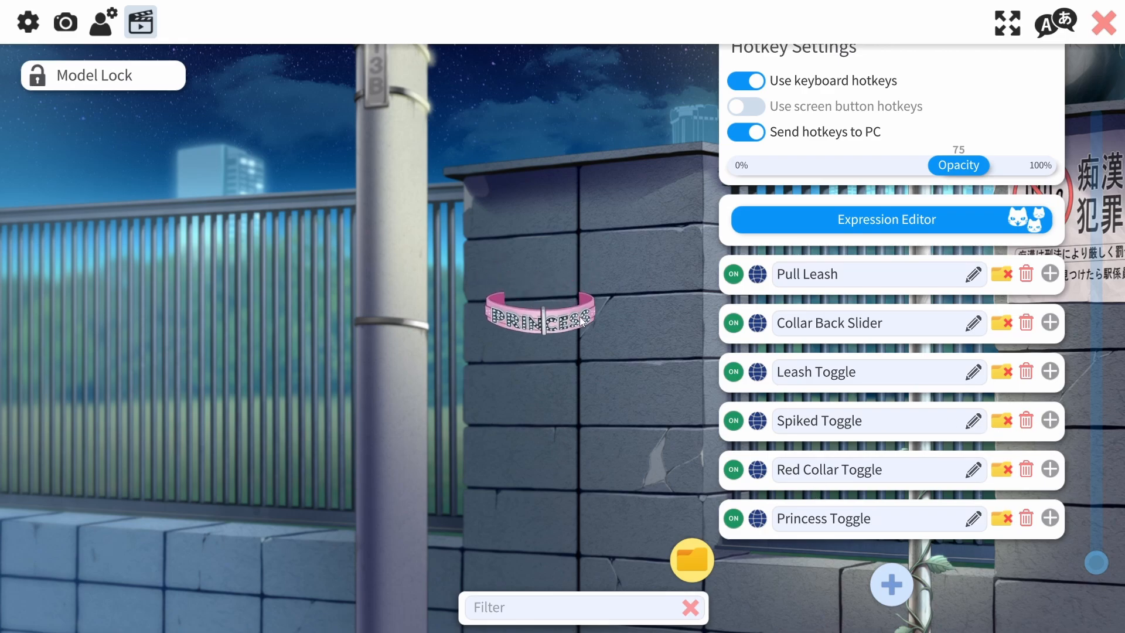
Review the details of the Spiked Toggle, Pull Leash and Leash Toggle hotkeys one after another.
{"action": "left_click", "coordinate": [1050, 420]}
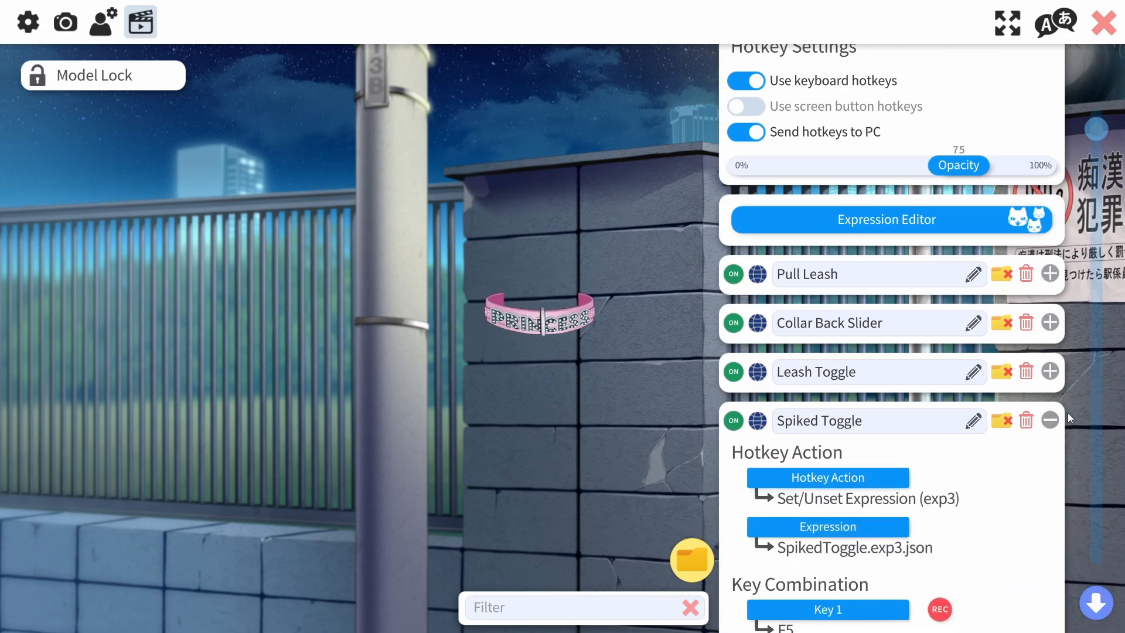
{"action": "scroll", "coordinate": [760, 397], "scroll_direction": "down", "scroll_amount": 3}
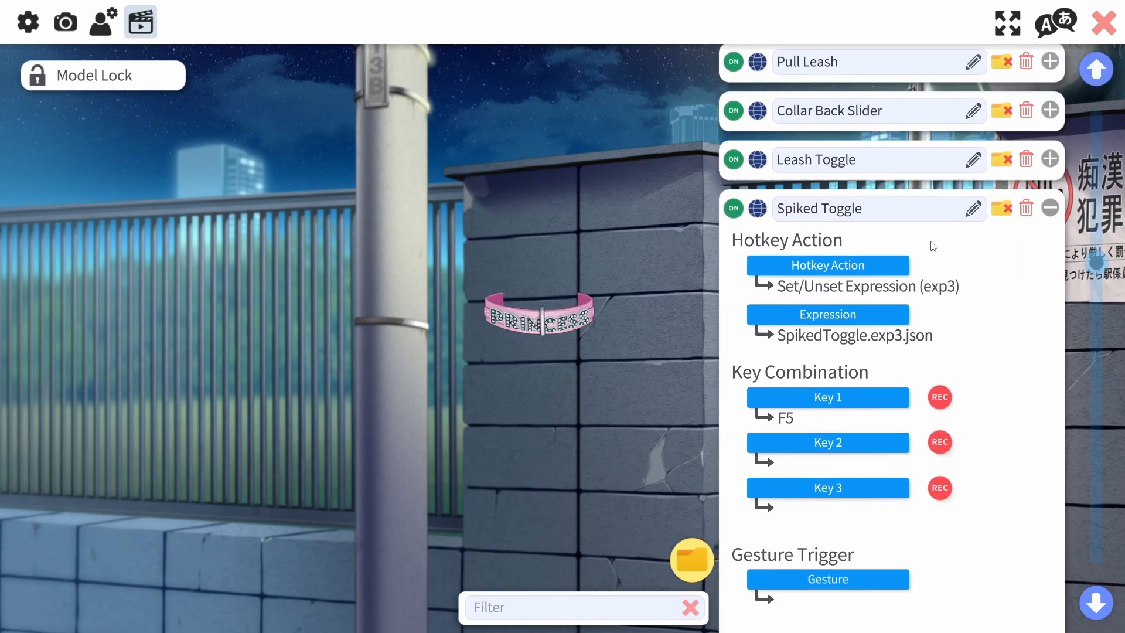
{"action": "left_click", "coordinate": [1050, 208]}
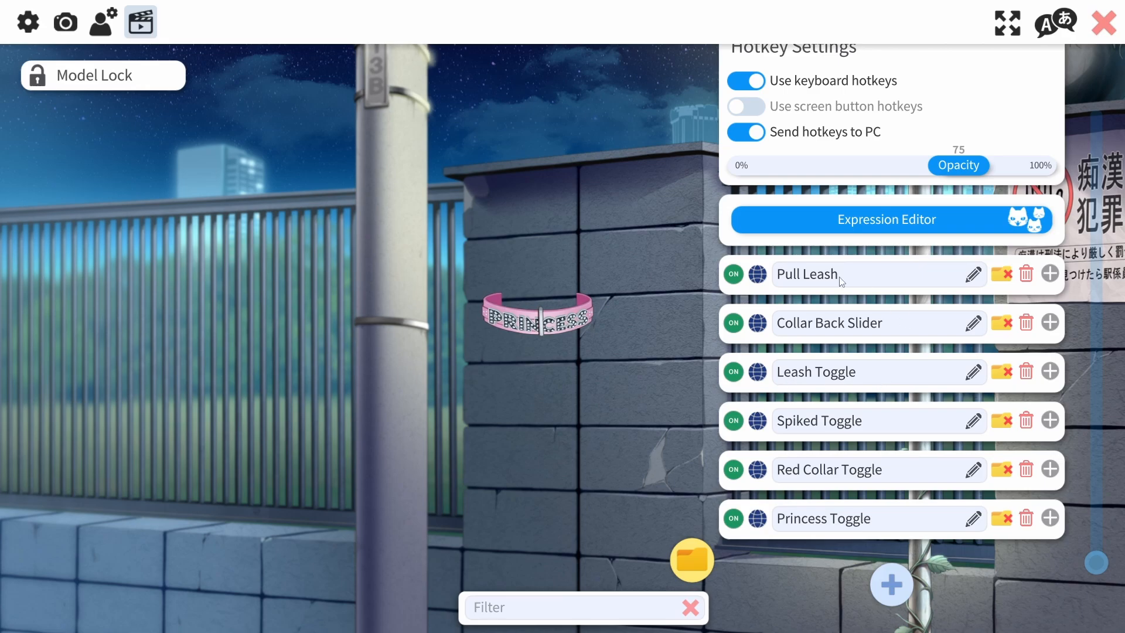
{"action": "left_click", "coordinate": [1049, 275]}
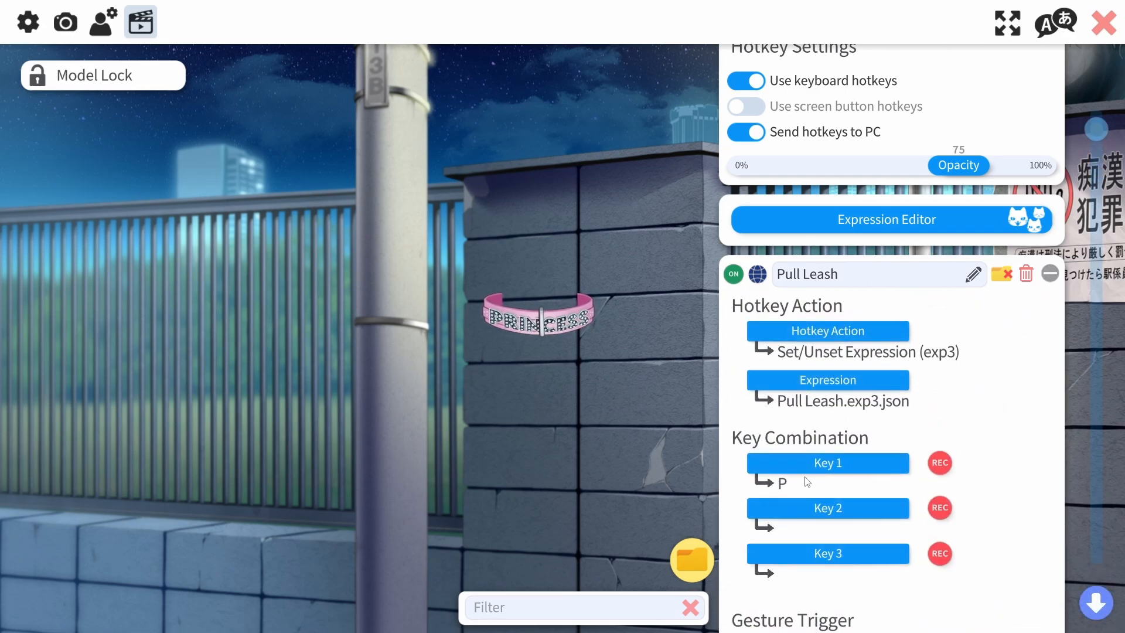
{"action": "left_click", "coordinate": [1050, 274]}
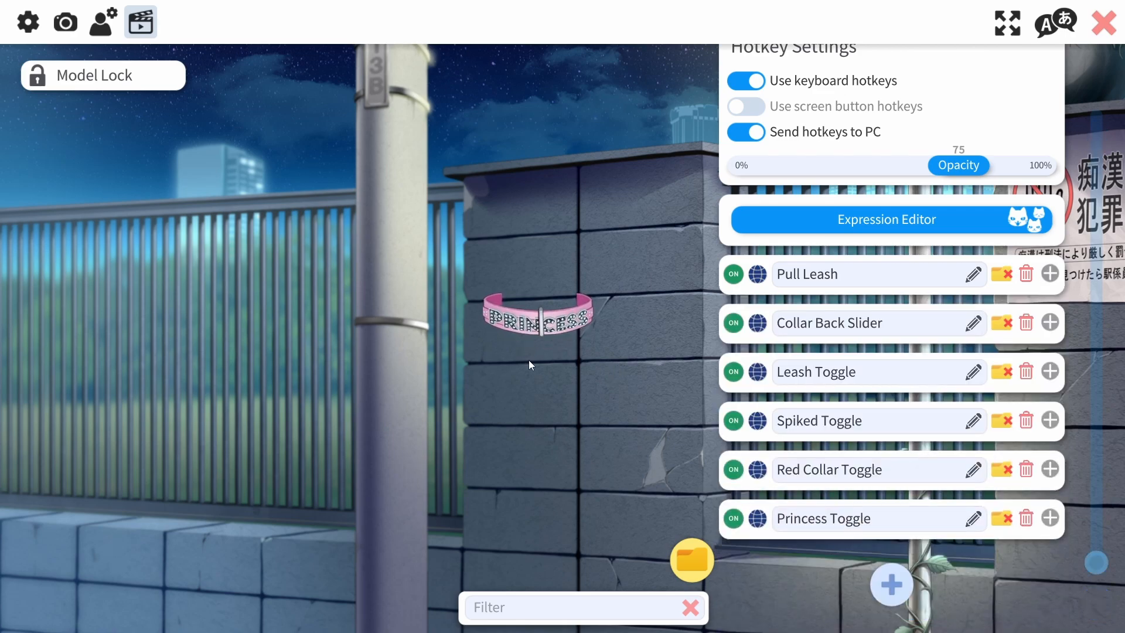
{"action": "left_click", "coordinate": [1050, 372]}
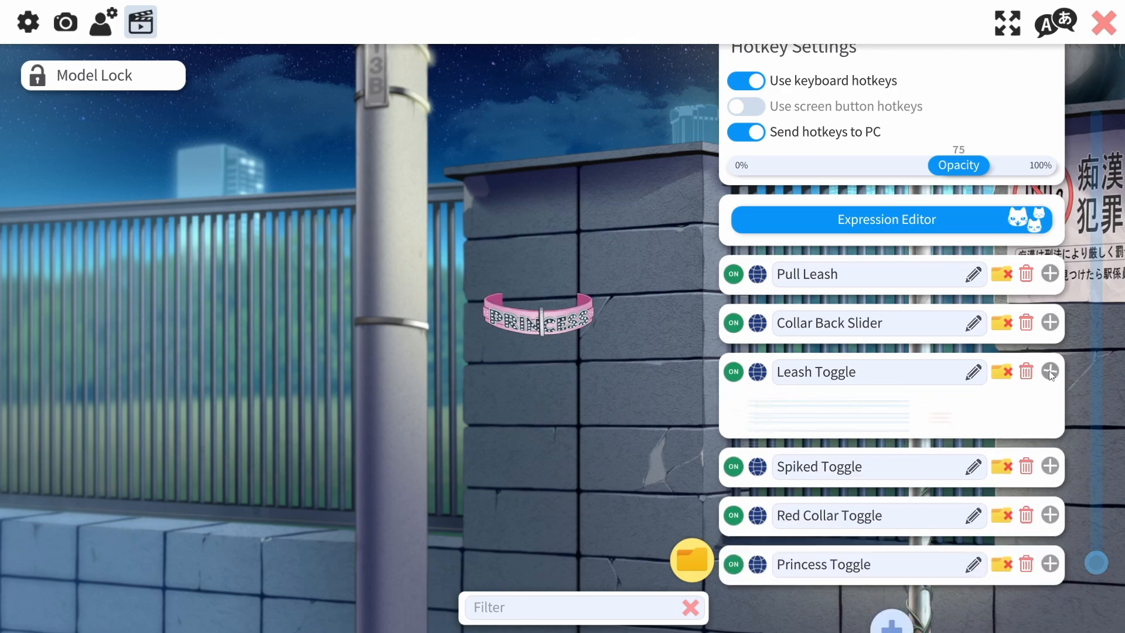
{"action": "left_click", "coordinate": [1050, 372]}
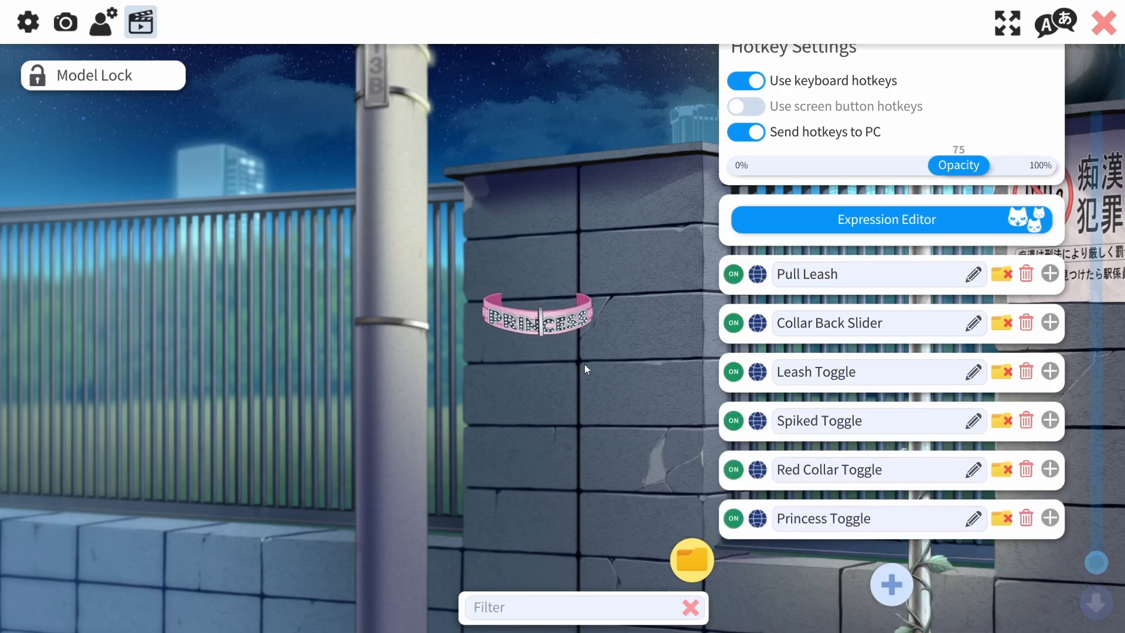
Test the Leash Toggle and Pull Leash hotkeys on the princess collar, finishing with the leash hidden.
{"action": "key", "text": "l"}
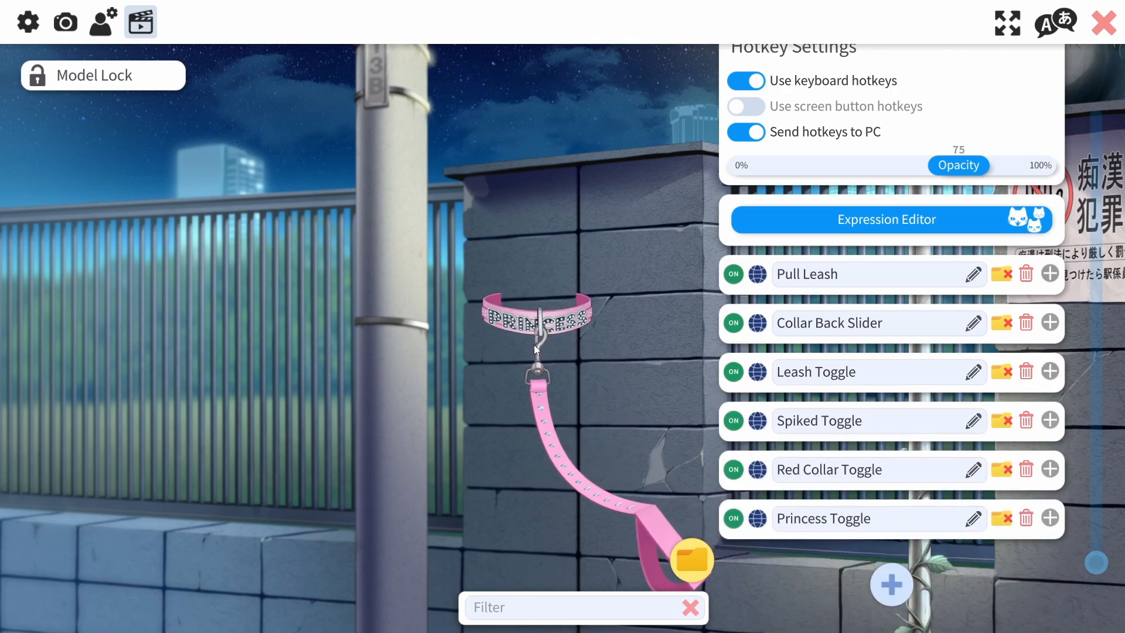
{"action": "key", "text": "l"}
{"action": "key", "text": "l"}
{"action": "key", "text": "p"}
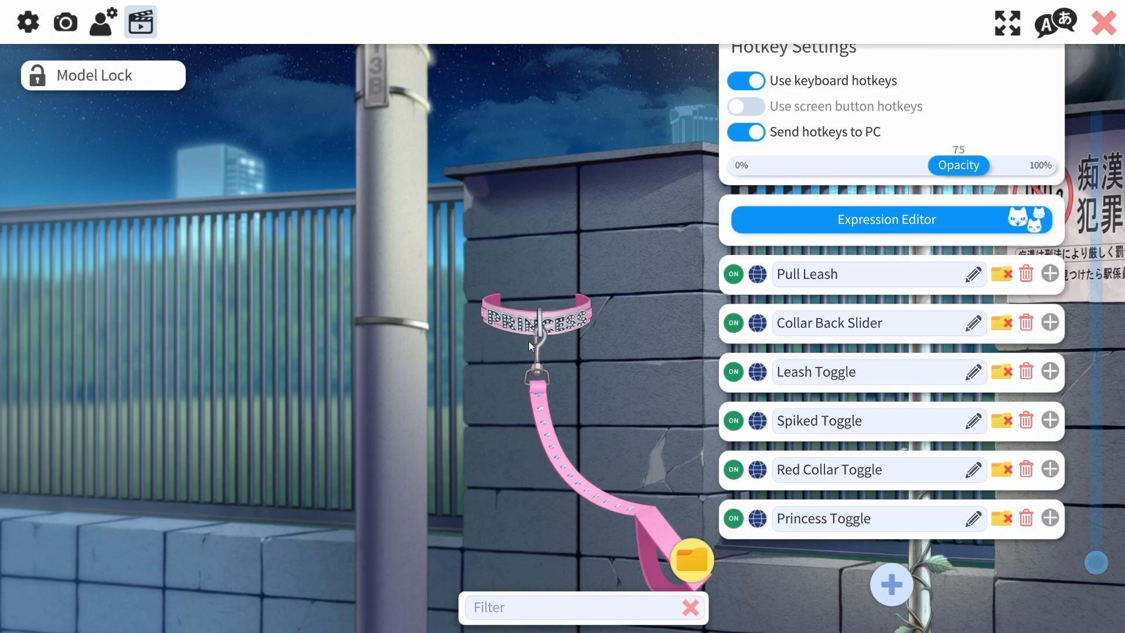
{"action": "key", "text": "p"}
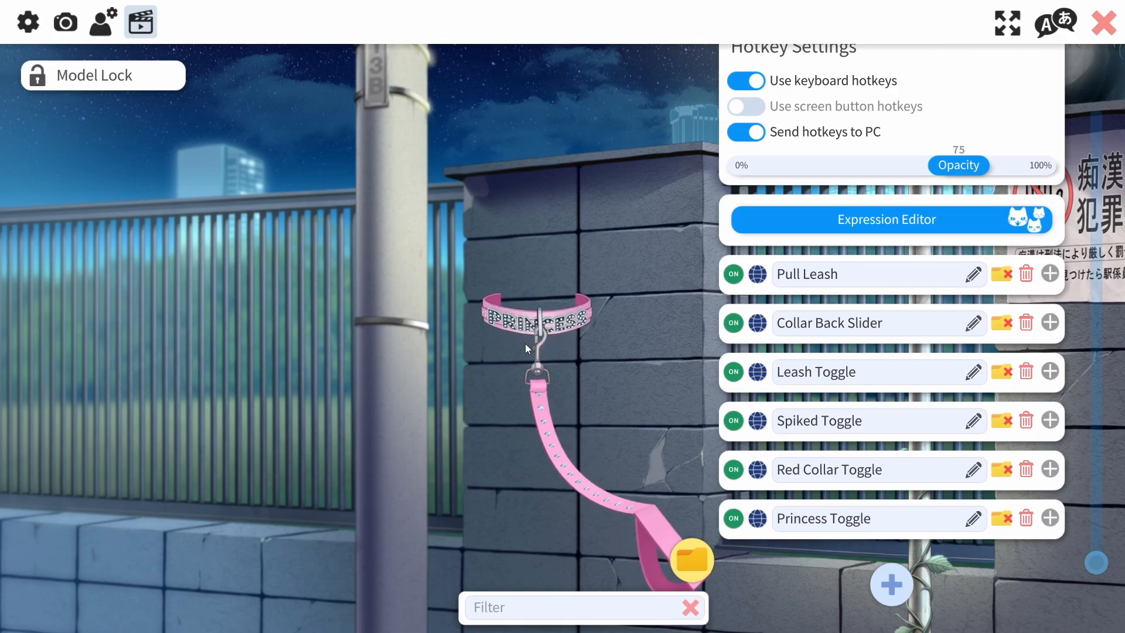
{"action": "key", "text": "l"}
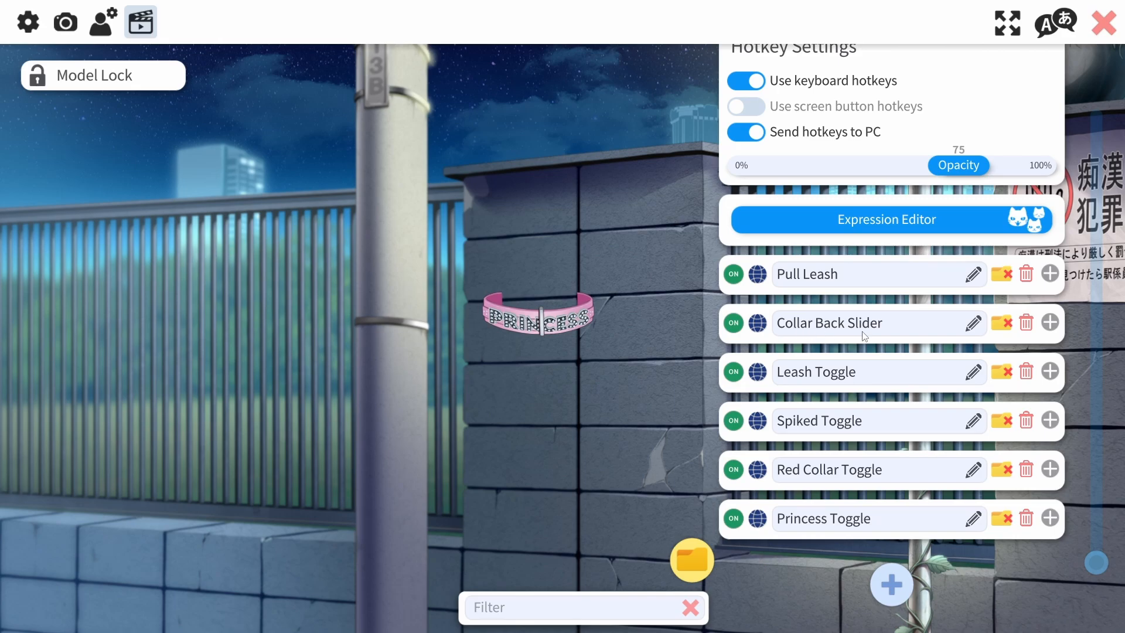
Check the Collar Back Slider hotkey's details and open Collar Slider.exp3.json in the Expression Editor.
{"action": "left_click", "coordinate": [1052, 324]}
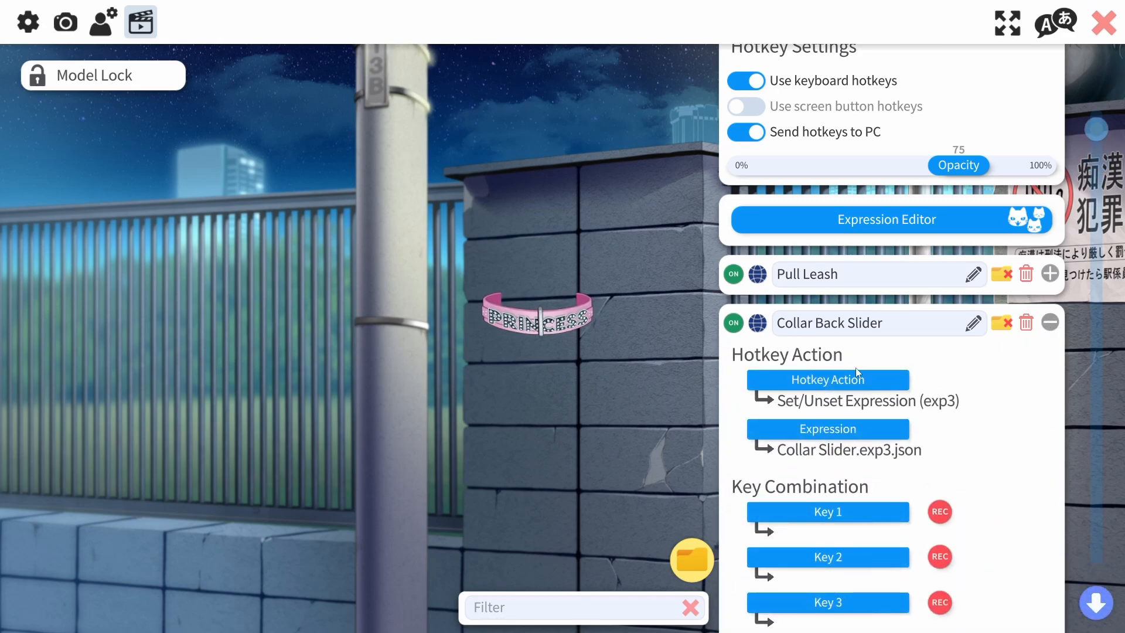
{"action": "left_click", "coordinate": [1051, 323]}
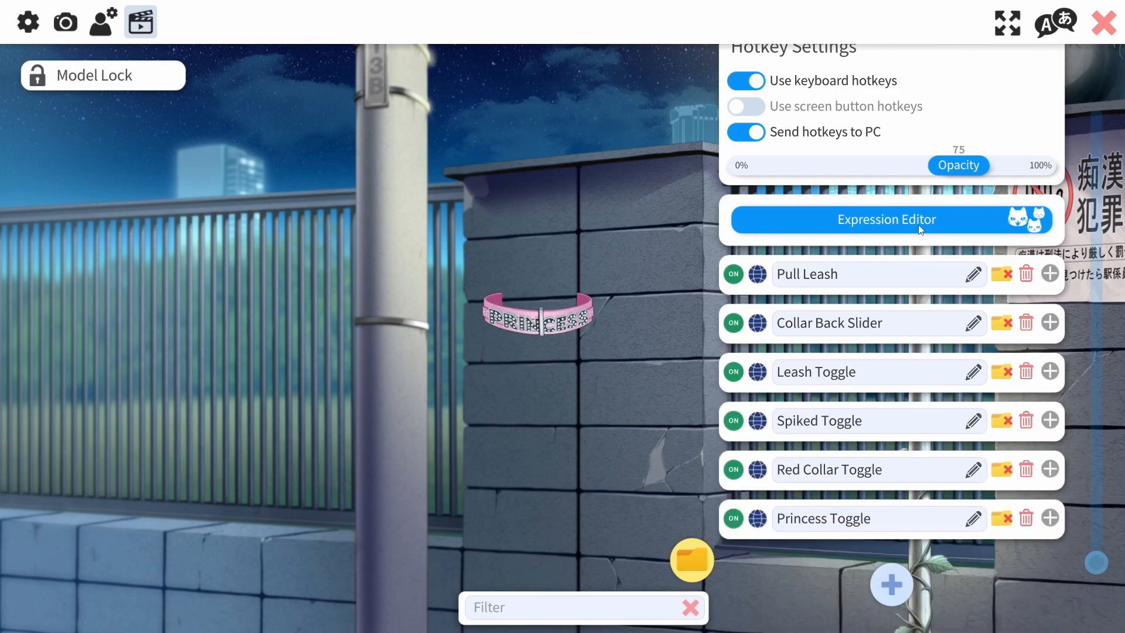
{"action": "left_click", "coordinate": [917, 222]}
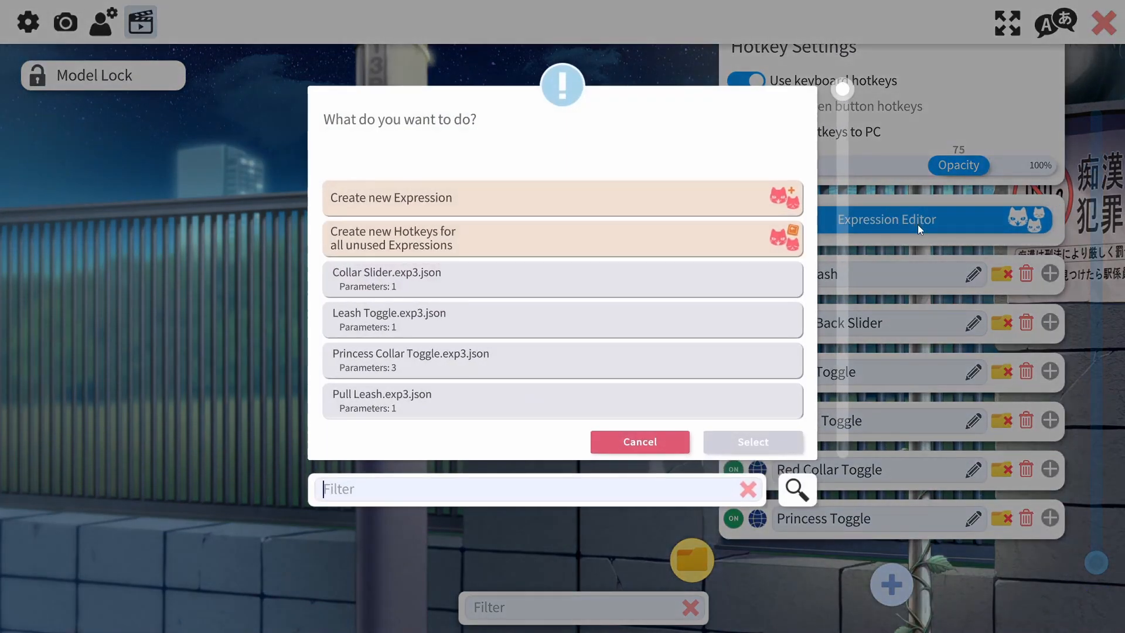
{"action": "double_click", "coordinate": [377, 287]}
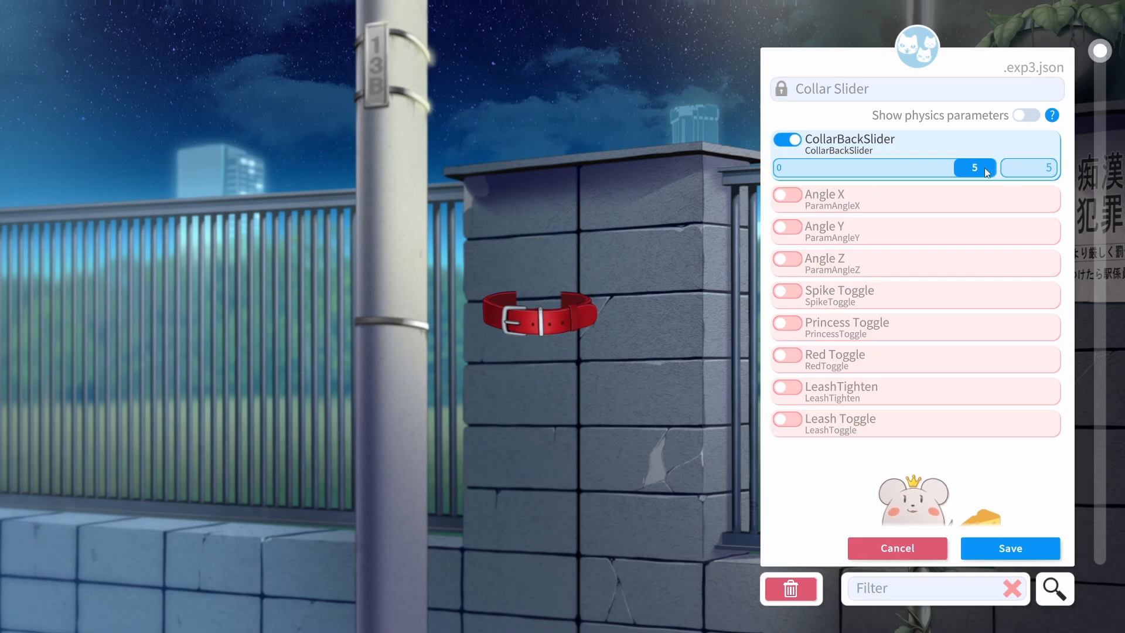
Try CollarBackSlider at 0, set it to about 1.99, save the Collar Slider expression and leave the Expression Editor.
{"action": "mouse_move", "coordinate": [982, 167]}
{"action": "left_mouse_down"}
{"action": "mouse_move", "coordinate": [857, 168]}
{"action": "mouse_move", "coordinate": [958, 179]}
{"action": "mouse_move", "coordinate": [785, 173]}
{"action": "mouse_move", "coordinate": [961, 173]}
{"action": "mouse_move", "coordinate": [784, 183]}
{"action": "mouse_move", "coordinate": [996, 173]}
{"action": "mouse_move", "coordinate": [730, 181]}
{"action": "mouse_move", "coordinate": [990, 172]}
{"action": "left_mouse_up"}
{"action": "left_click_drag", "start_coordinate": [979, 176], "coordinate": [662, 193]}
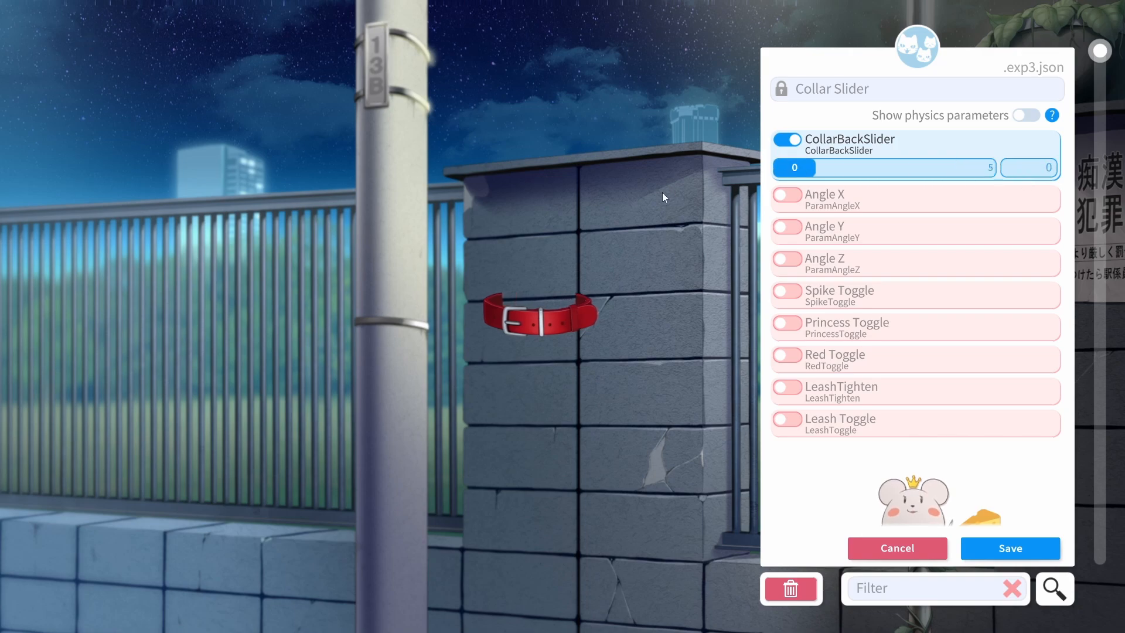
{"action": "left_click", "coordinate": [870, 167]}
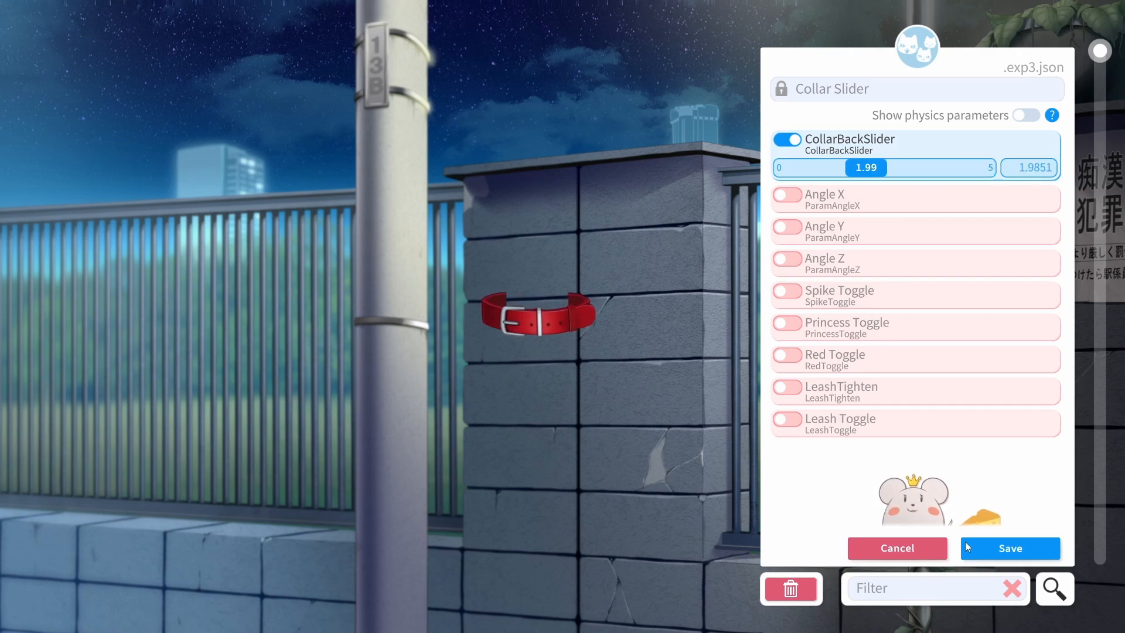
{"action": "left_click", "coordinate": [999, 553]}
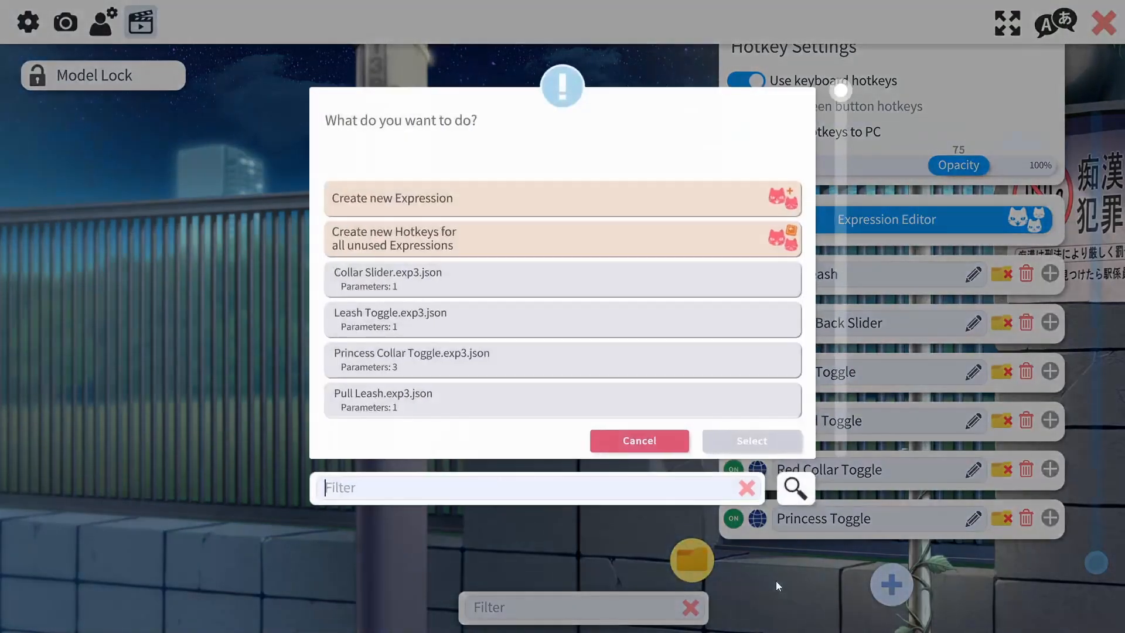
{"action": "left_click", "coordinate": [680, 448]}
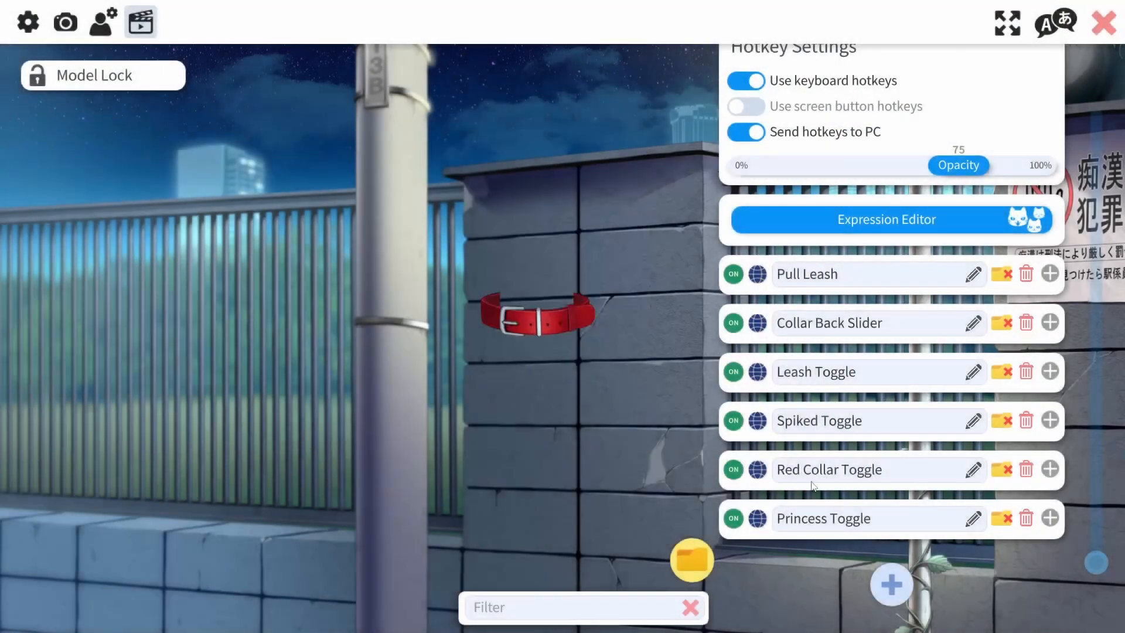
Assign Tab as Key 1 of the Collar Back Slider hotkey.
{"action": "left_click", "coordinate": [1049, 322]}
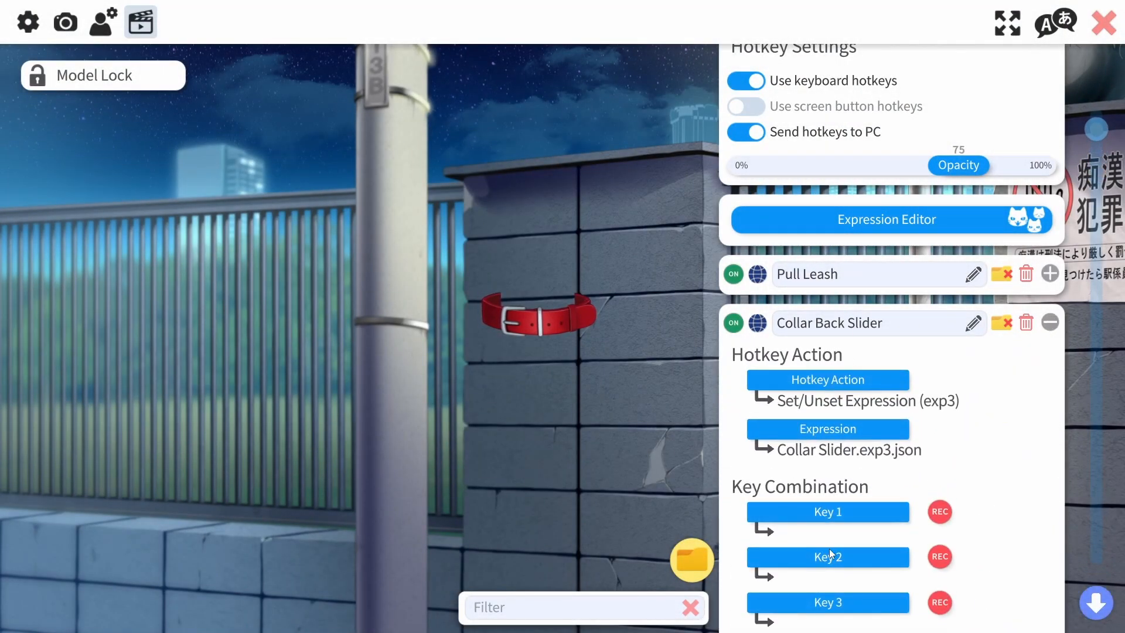
{"action": "left_click", "coordinate": [843, 514]}
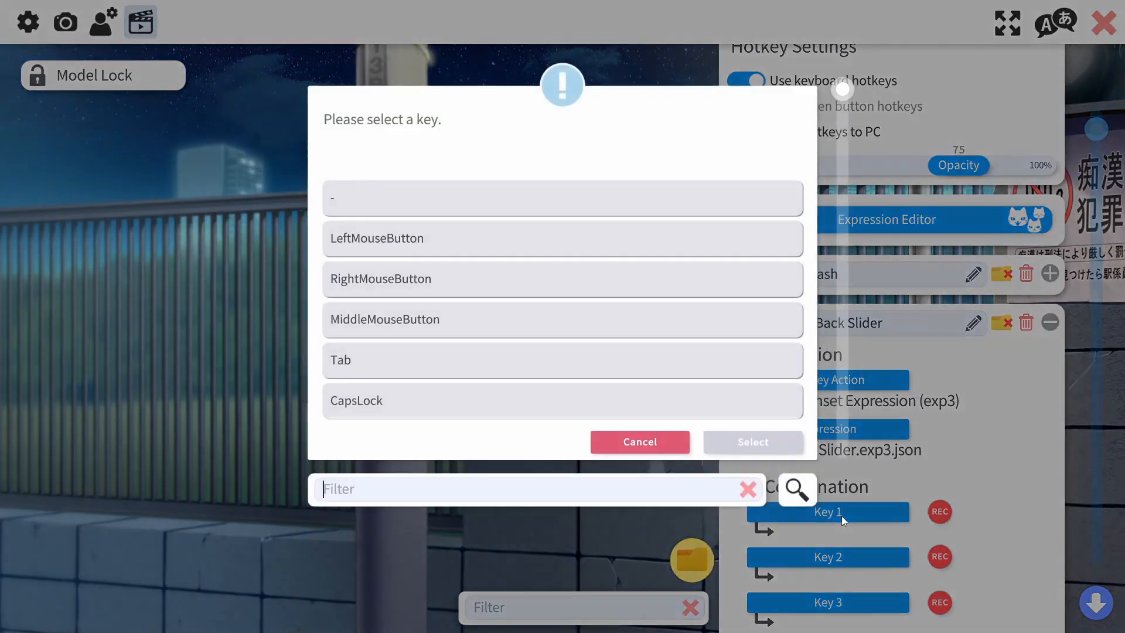
{"action": "left_click", "coordinate": [391, 374]}
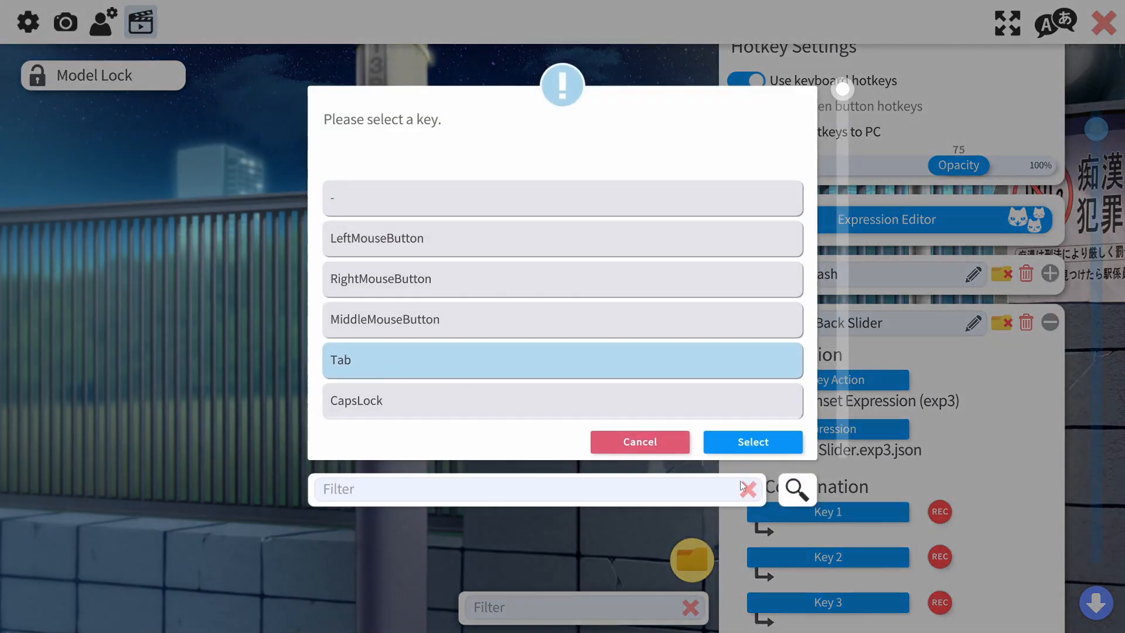
{"action": "left_click", "coordinate": [756, 443]}
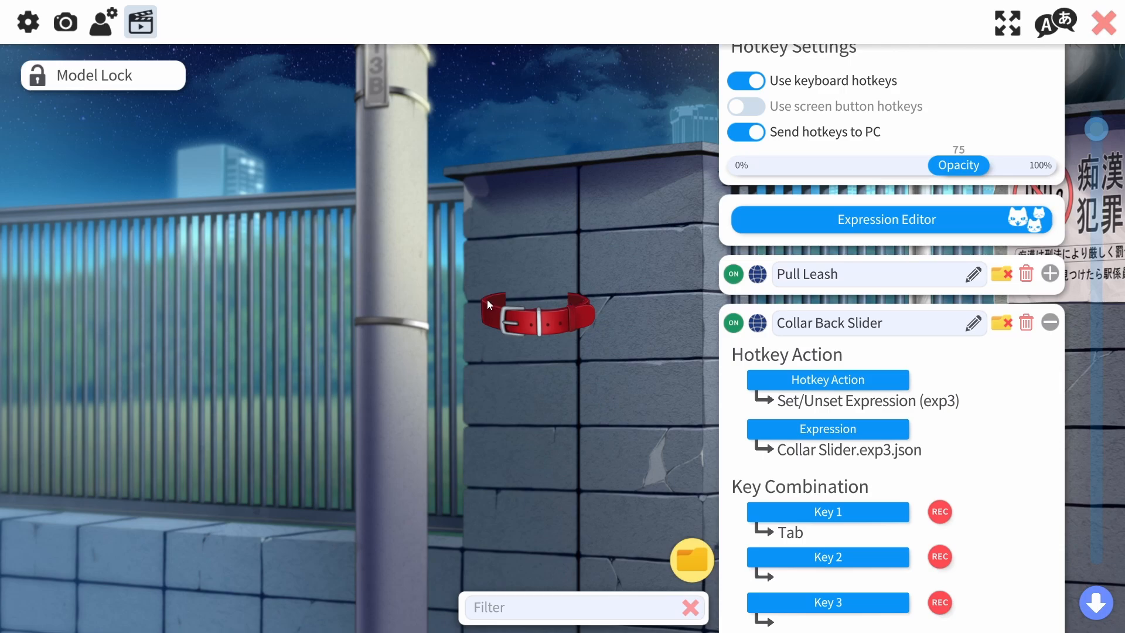
Clear Key 1 of the Collar Back Slider hotkey and collapse the hotkey's details.
{"action": "left_click", "coordinate": [821, 515]}
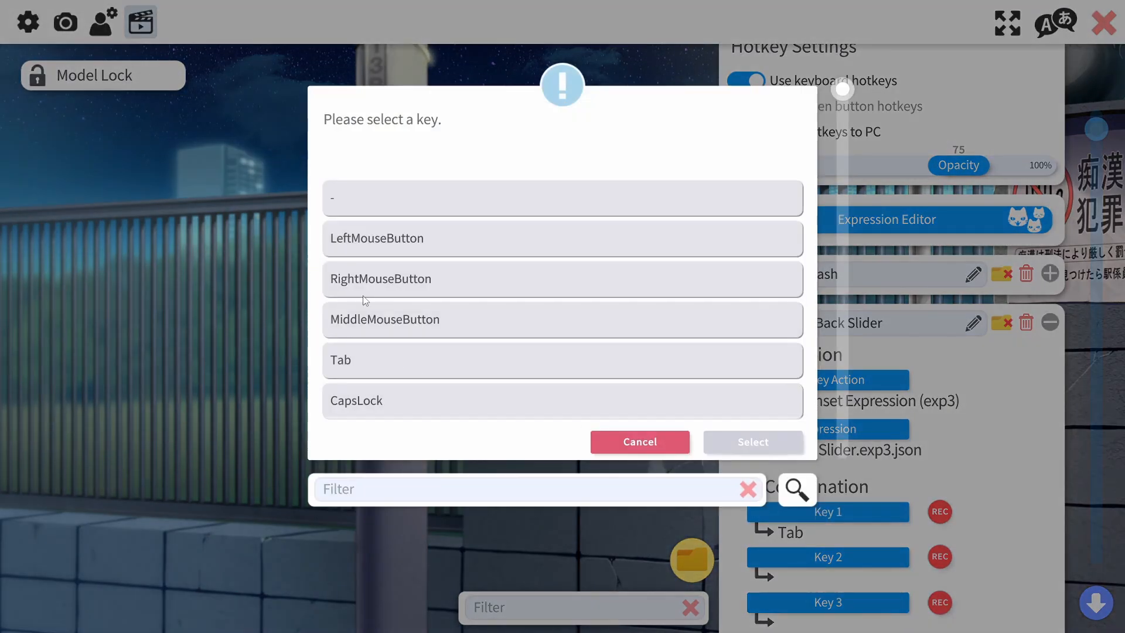
{"action": "left_click", "coordinate": [362, 204]}
{"action": "left_click", "coordinate": [765, 441]}
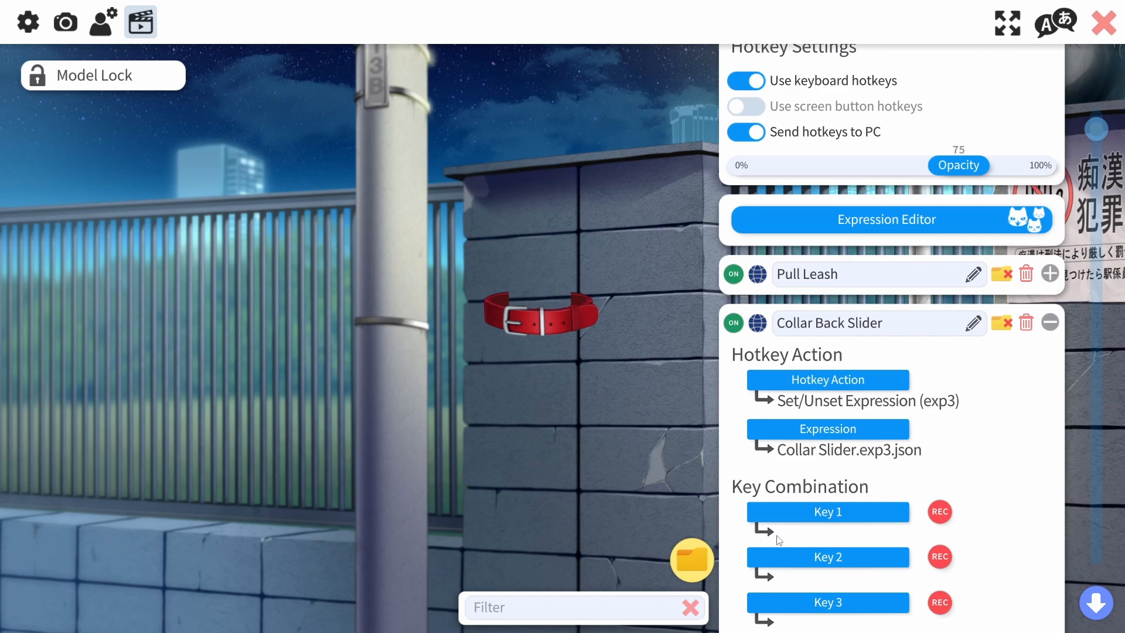
{"action": "left_click", "coordinate": [1051, 325]}
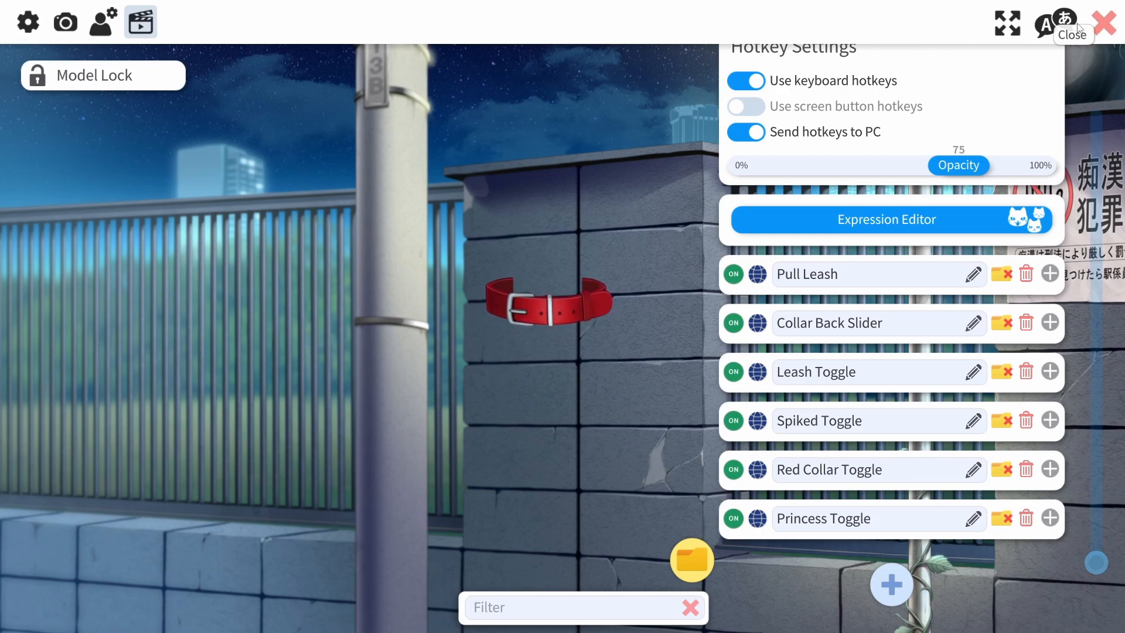
Leave the settings and load the current CollarAssetBundle model into the scene as a Live2D item.
{"action": "left_click", "coordinate": [1105, 24]}
{"action": "double_click", "coordinate": [454, 198]}
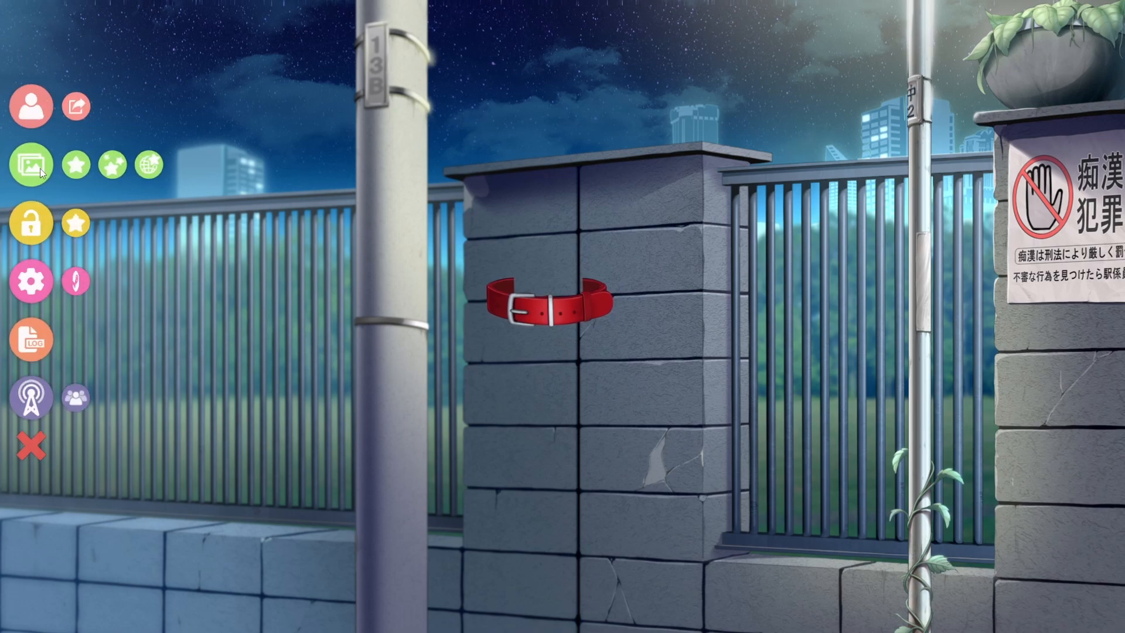
{"action": "left_click", "coordinate": [75, 165]}
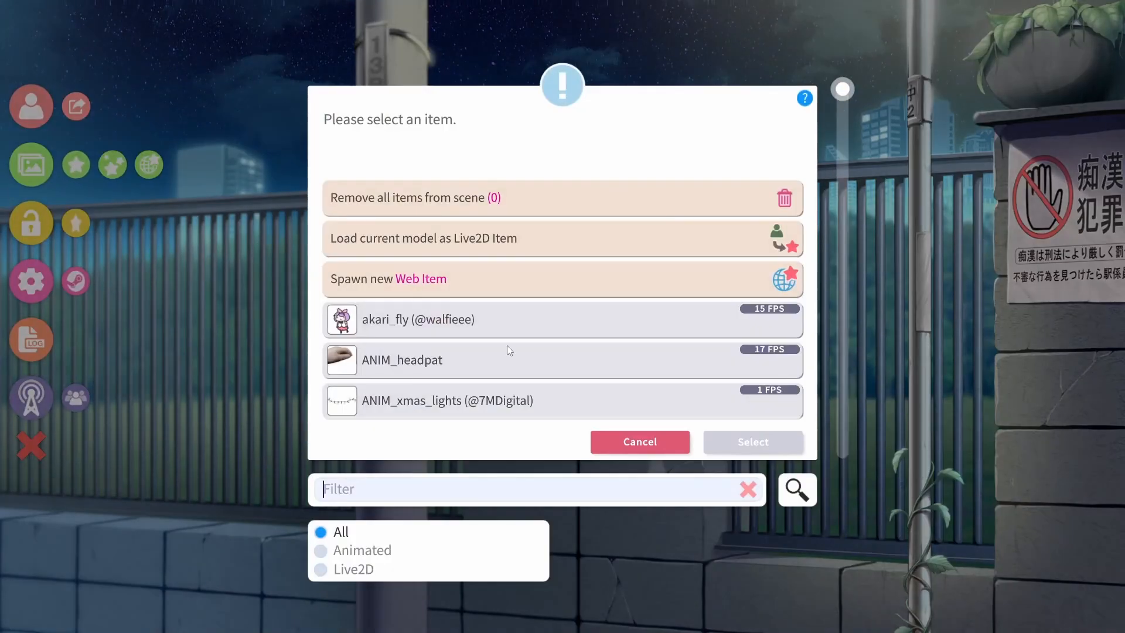
{"action": "left_click", "coordinate": [403, 238]}
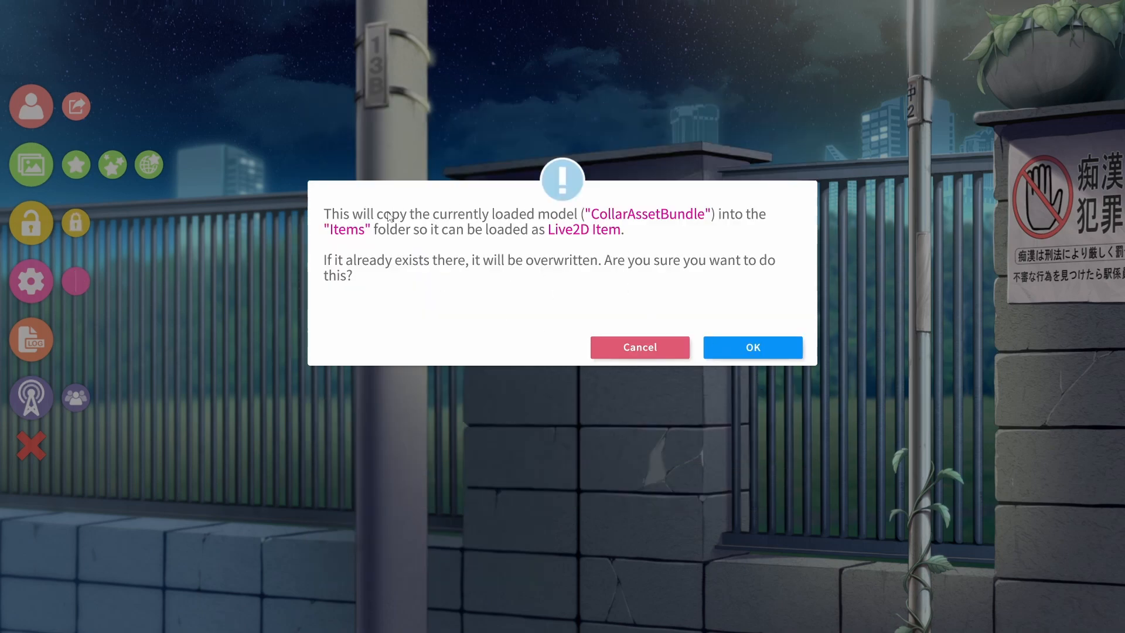
{"action": "left_click", "coordinate": [750, 349]}
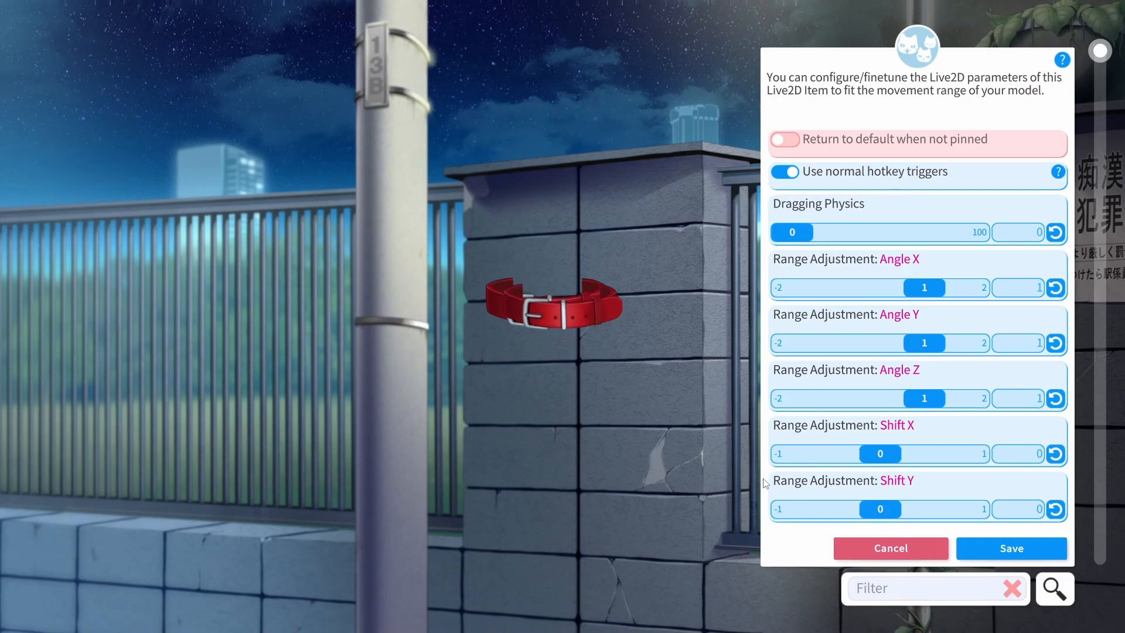
Move the new collar item above the original collar model and save its Live2D item configuration with default ranges.
{"action": "left_click_drag", "start_coordinate": [590, 325], "coordinate": [625, 240]}
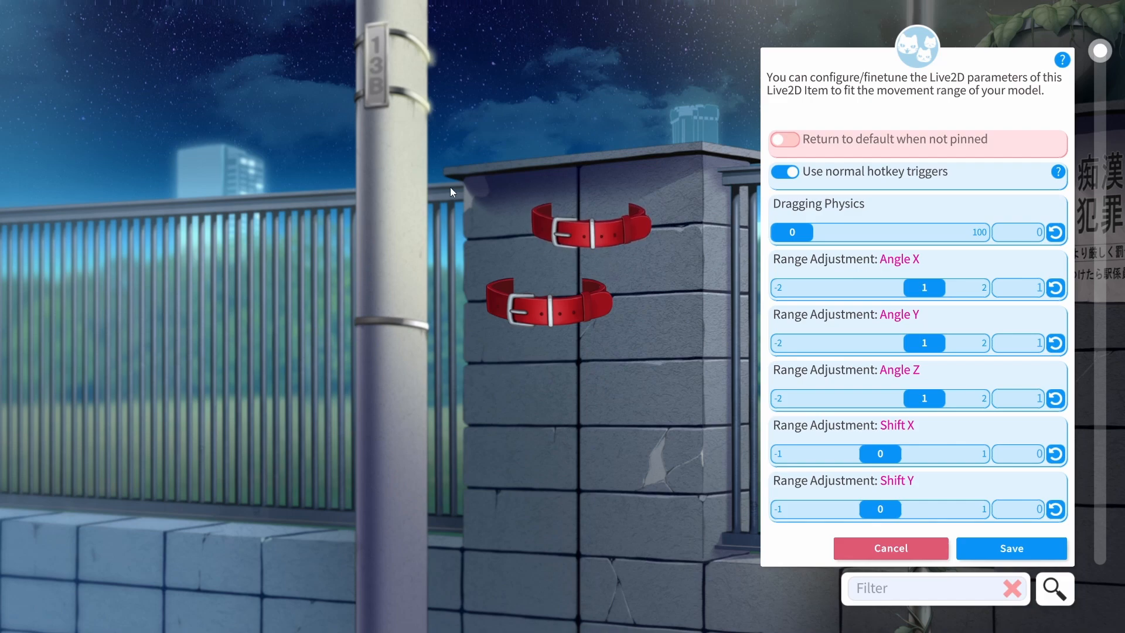
{"action": "left_click_drag", "start_coordinate": [589, 237], "coordinate": [577, 236]}
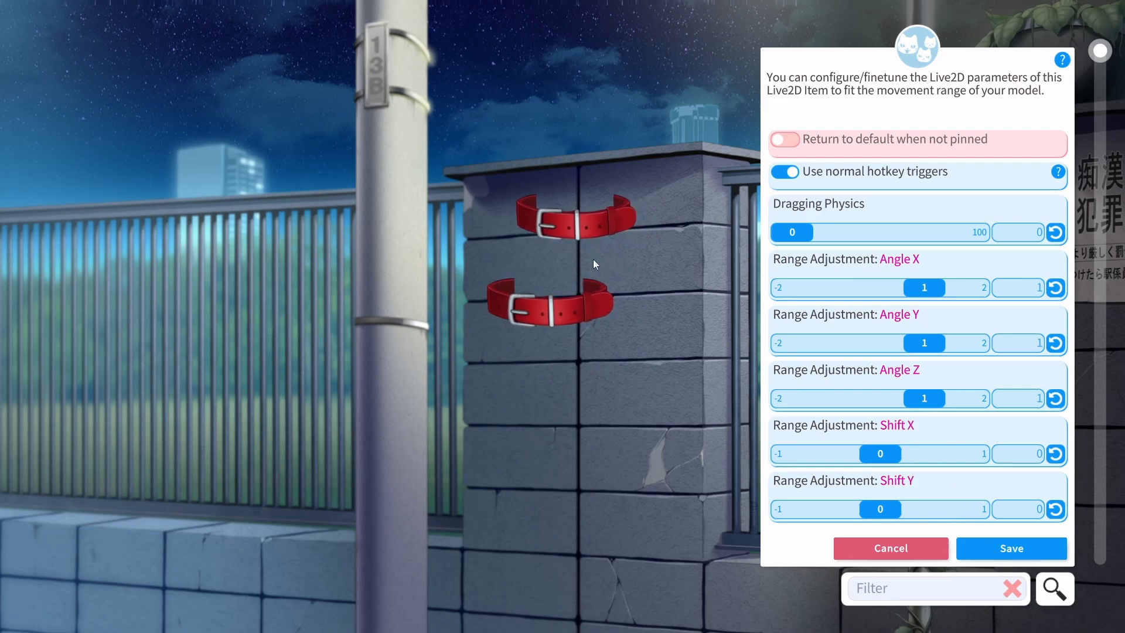
{"action": "left_click_drag", "start_coordinate": [566, 223], "coordinate": [576, 218]}
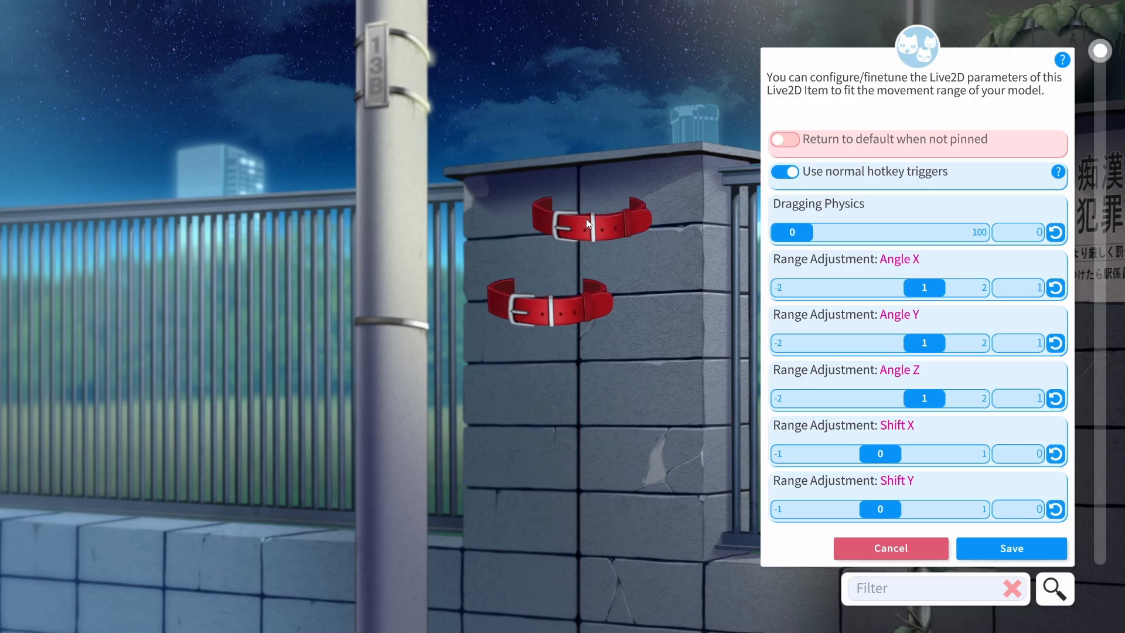
{"action": "left_click", "coordinate": [1007, 554]}
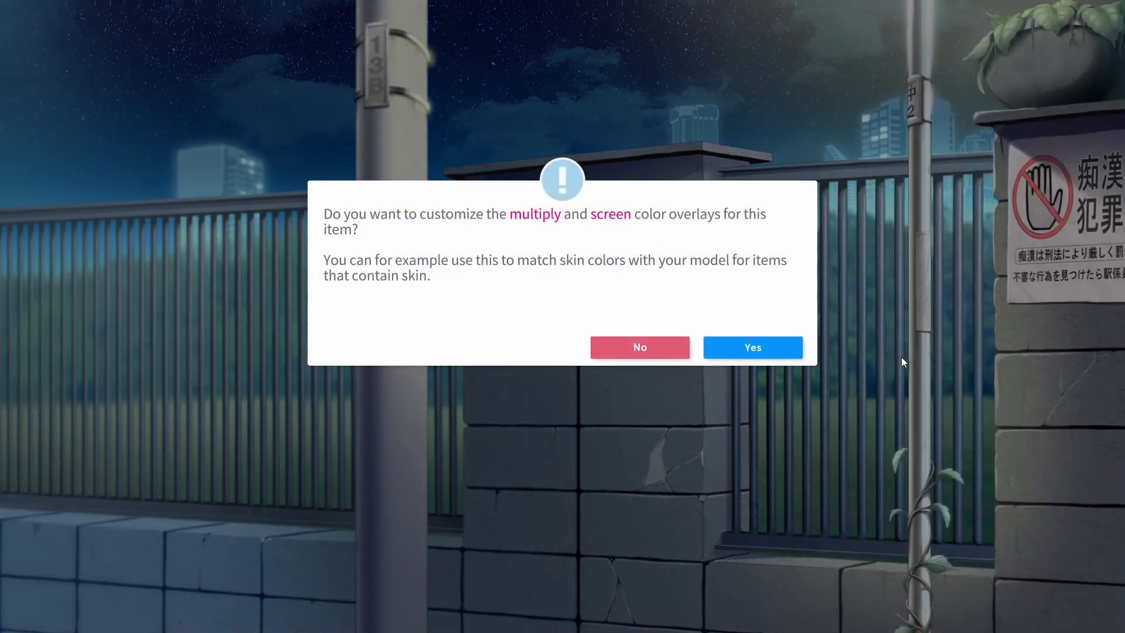
Choose to customize the item's color overlays and enable the overlay for the Belt ArtMesh with the default colors.
{"action": "left_click", "coordinate": [748, 352]}
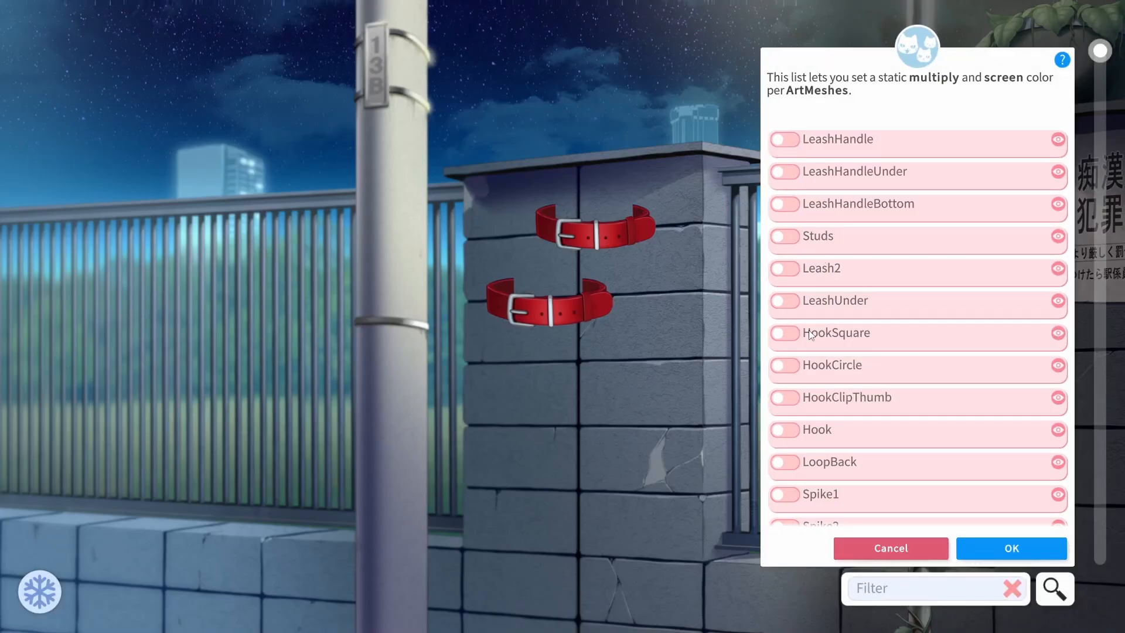
{"action": "scroll", "coordinate": [821, 346], "scroll_direction": "down", "scroll_amount": 5}
{"action": "scroll", "coordinate": [829, 360], "scroll_direction": "down", "scroll_amount": 8}
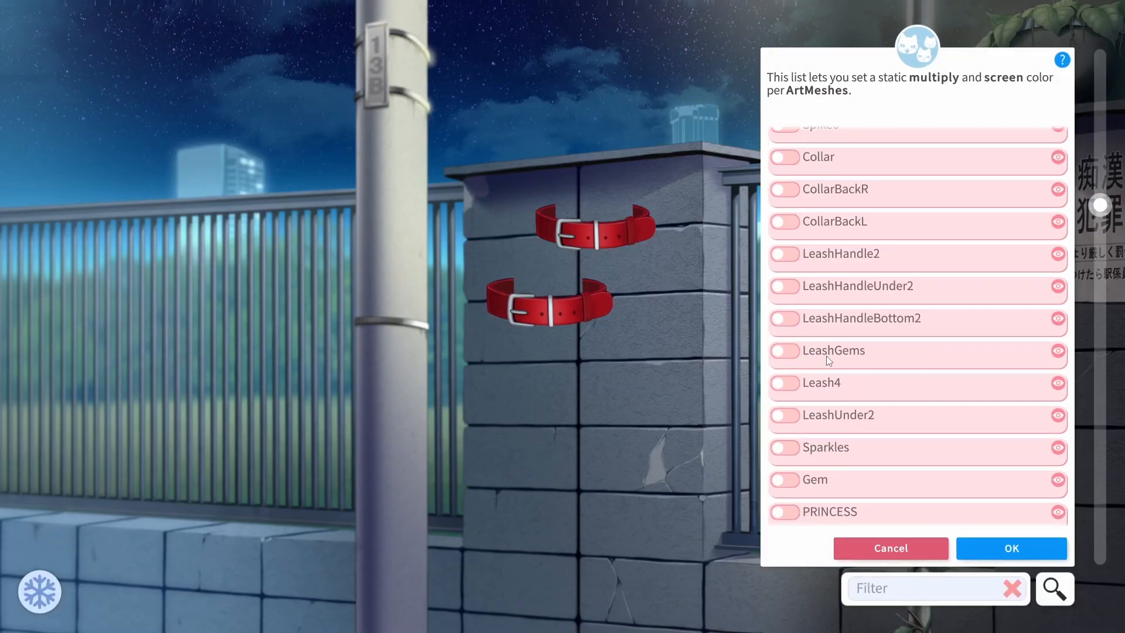
{"action": "scroll", "coordinate": [829, 362], "scroll_direction": "down", "scroll_amount": 10}
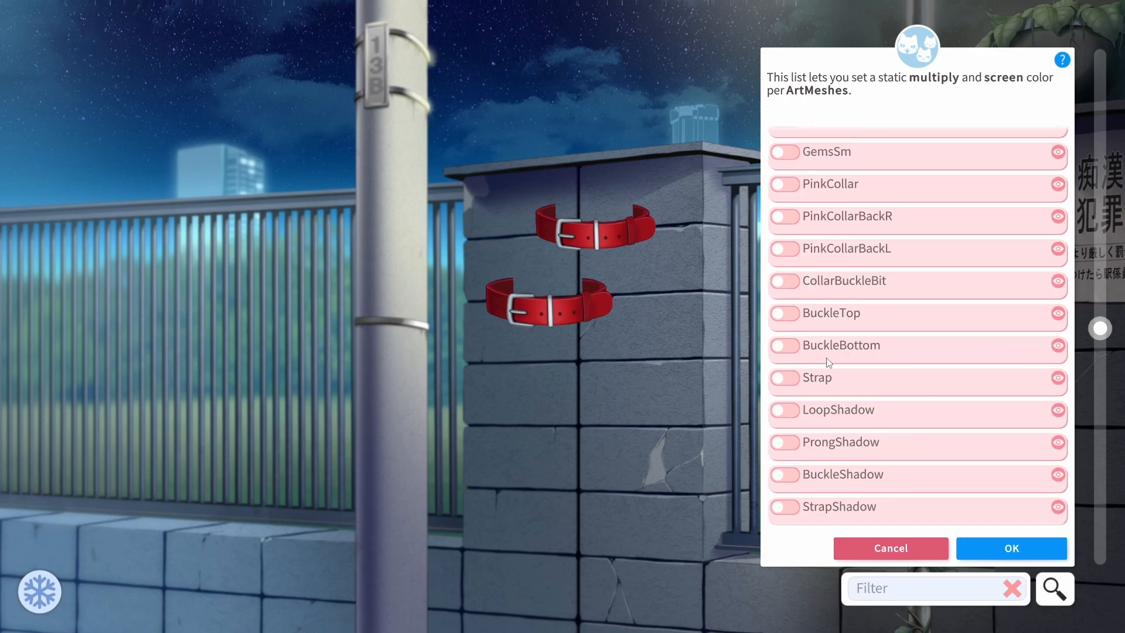
{"action": "scroll", "coordinate": [828, 362], "scroll_direction": "down", "scroll_amount": 3}
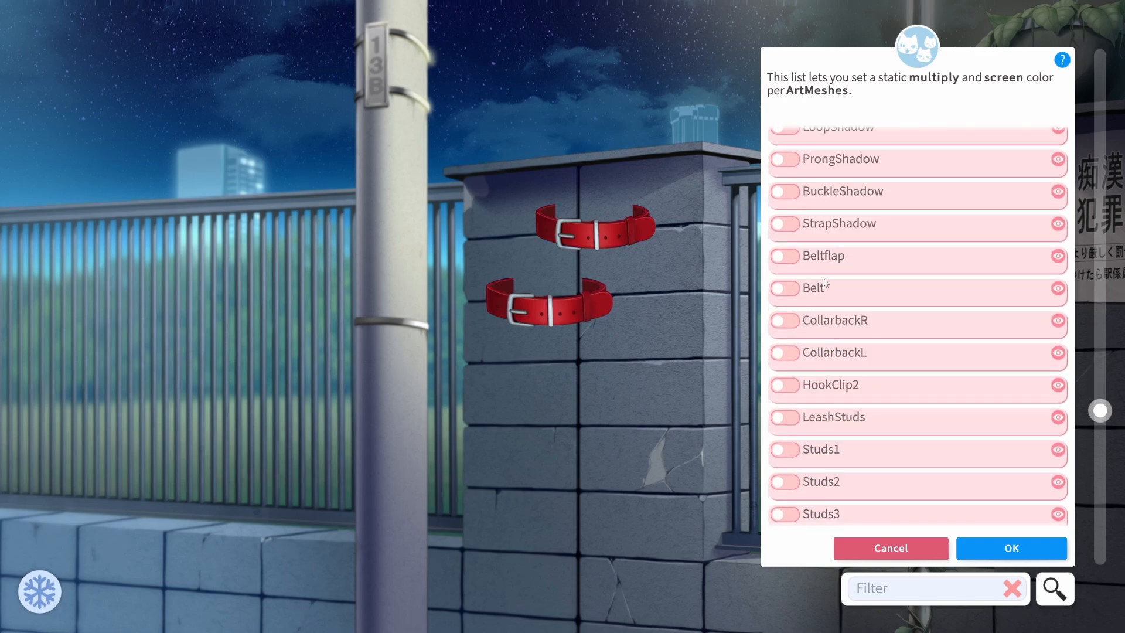
{"action": "left_click", "coordinate": [786, 289]}
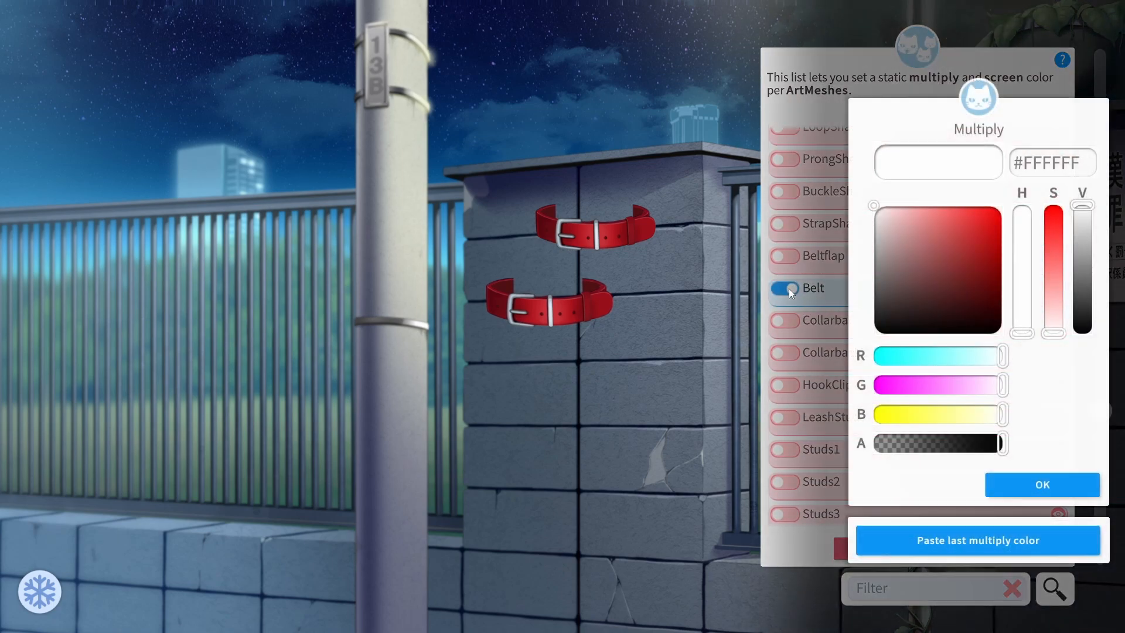
{"action": "left_click", "coordinate": [1021, 484]}
{"action": "left_click", "coordinate": [1025, 492]}
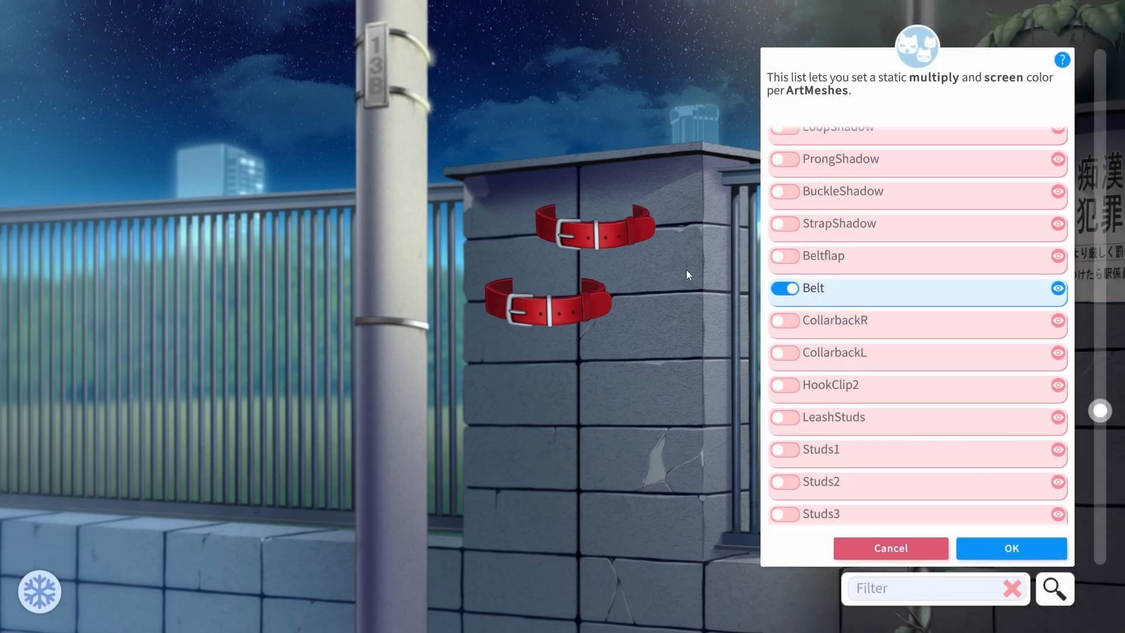
Pick the Belt on the collar item and set its multiply color to cyan #00FFFF and screen color to #3C5757.
{"action": "left_click", "coordinate": [610, 234]}
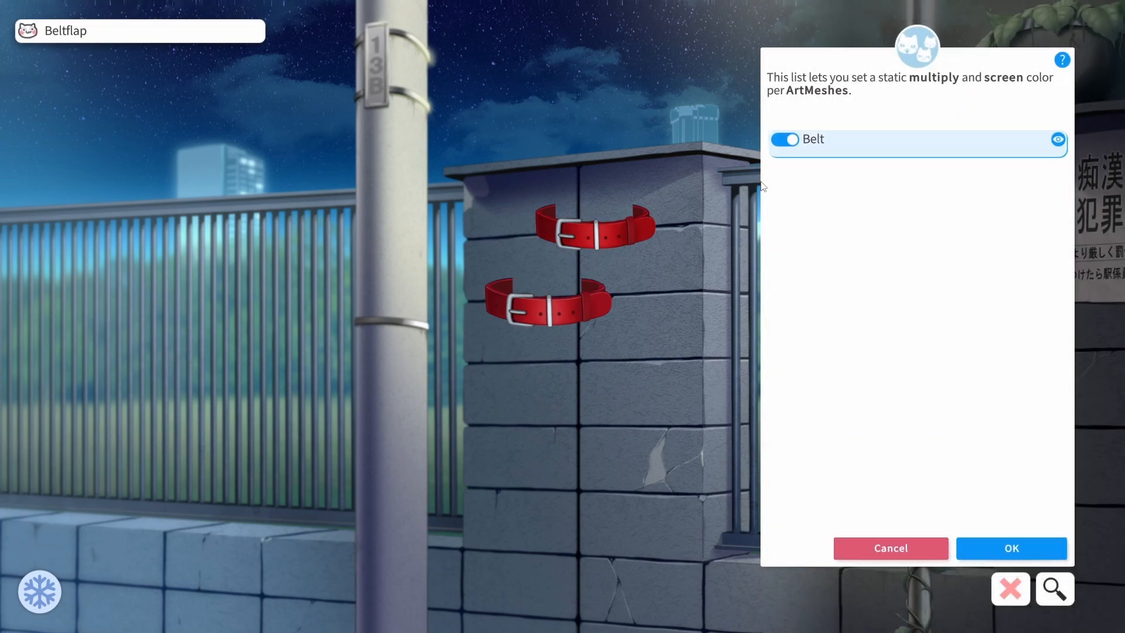
{"action": "left_click", "coordinate": [857, 142]}
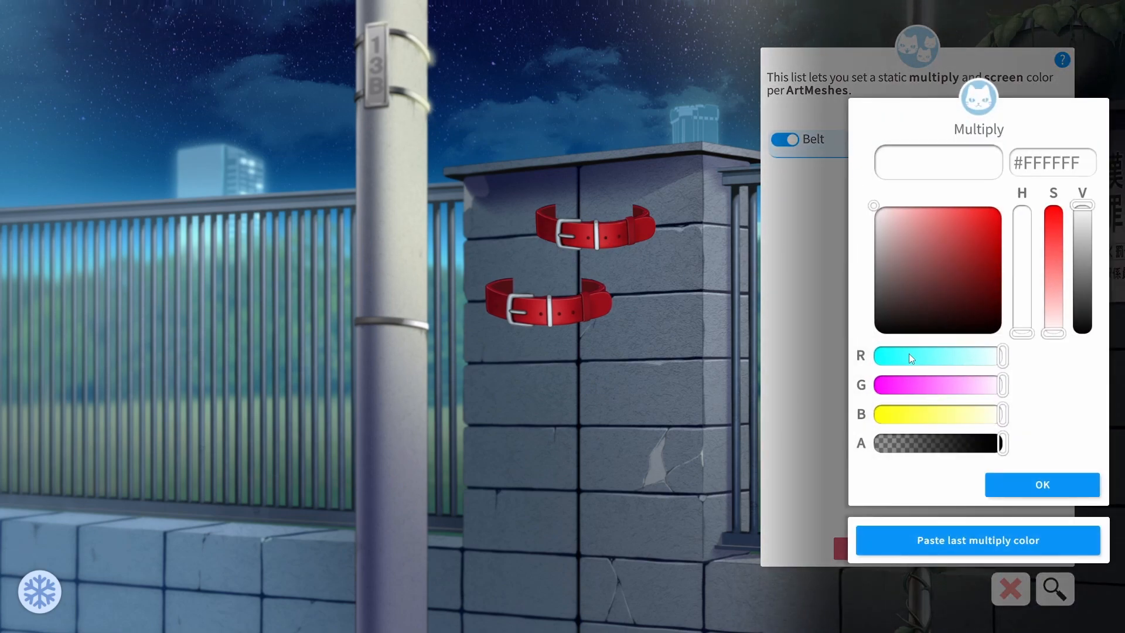
{"action": "left_click_drag", "start_coordinate": [909, 354], "coordinate": [854, 370]}
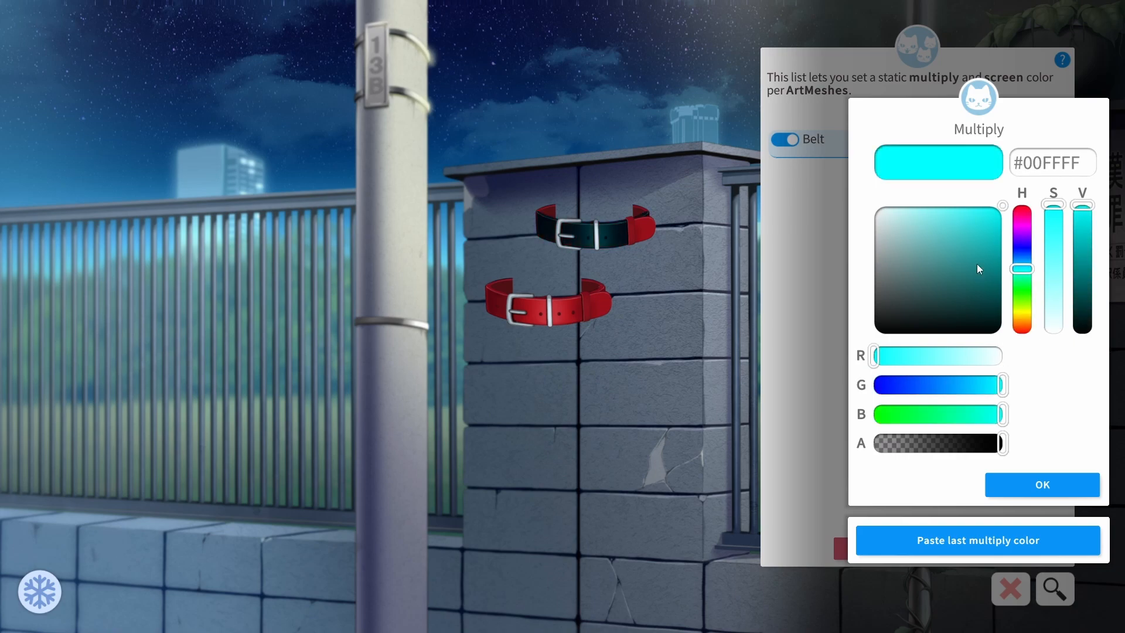
{"action": "left_click_drag", "start_coordinate": [976, 264], "coordinate": [1016, 170]}
{"action": "left_click", "coordinate": [1041, 484]}
{"action": "left_click_drag", "start_coordinate": [922, 260], "coordinate": [915, 291]}
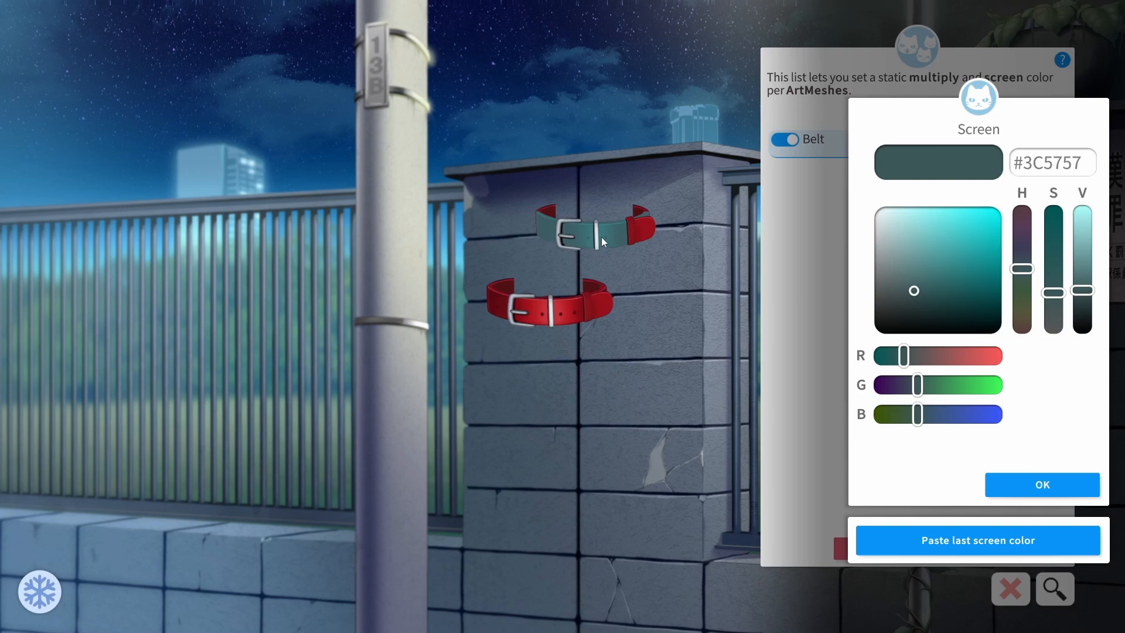
{"action": "left_click", "coordinate": [1049, 485]}
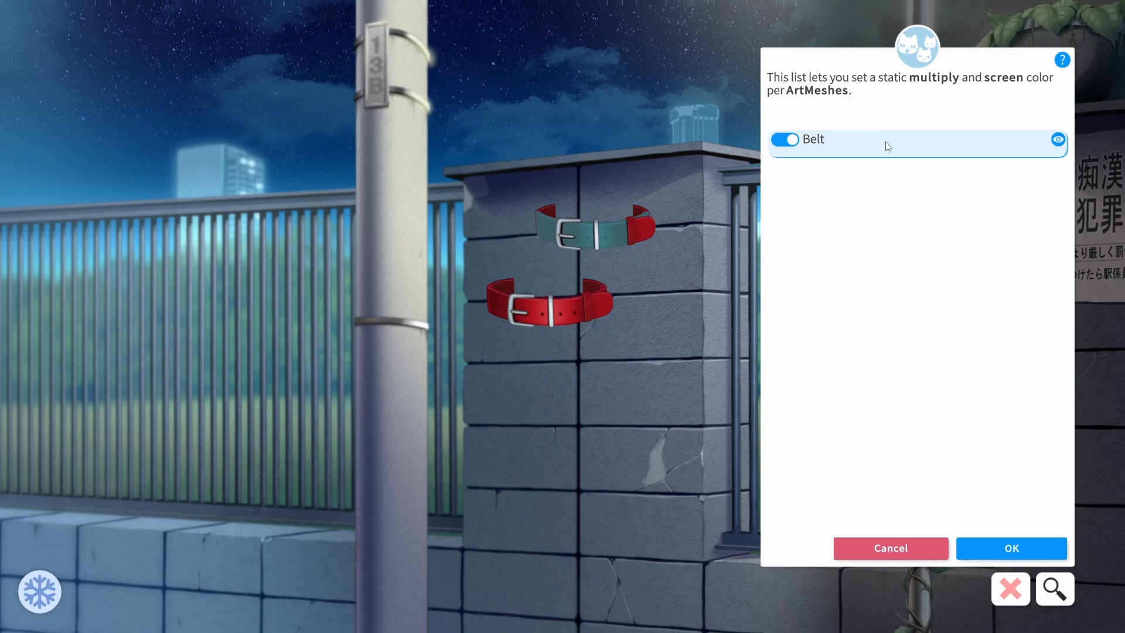
Switch off the Belt's color overlay and accept the item's overlay settings.
{"action": "left_click", "coordinate": [785, 139]}
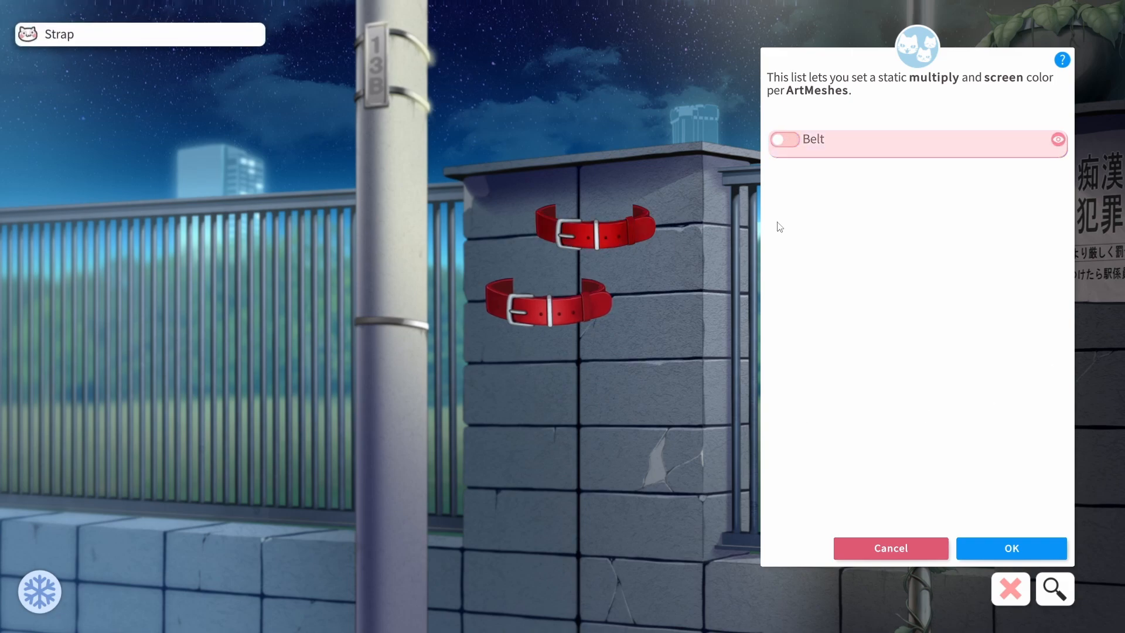
{"action": "left_click", "coordinate": [1001, 543]}
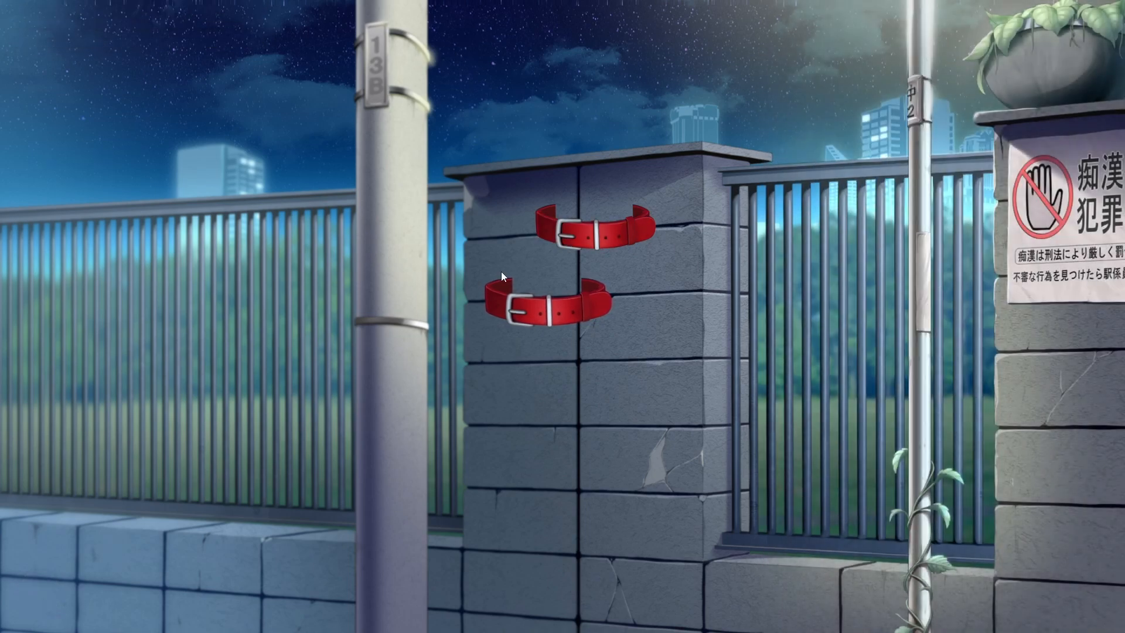
Move the collar item below the original collar, then back above it and slightly to its right.
{"action": "left_click_drag", "start_coordinate": [572, 234], "coordinate": [575, 386]}
{"action": "double_click", "coordinate": [675, 365]}
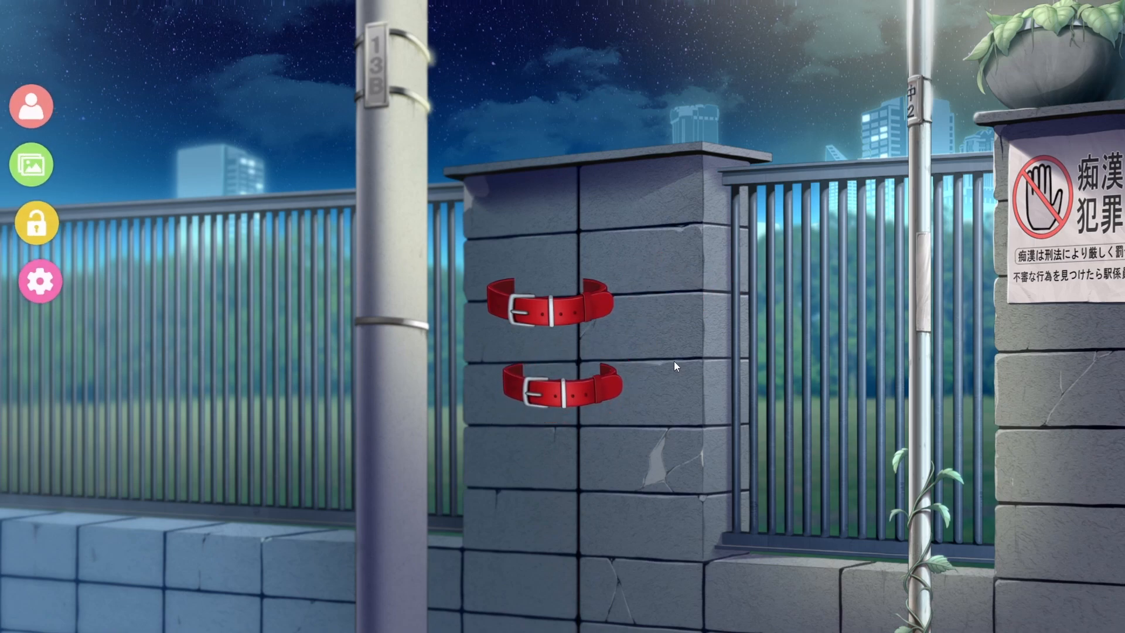
{"action": "left_click_drag", "start_coordinate": [592, 386], "coordinate": [572, 246]}
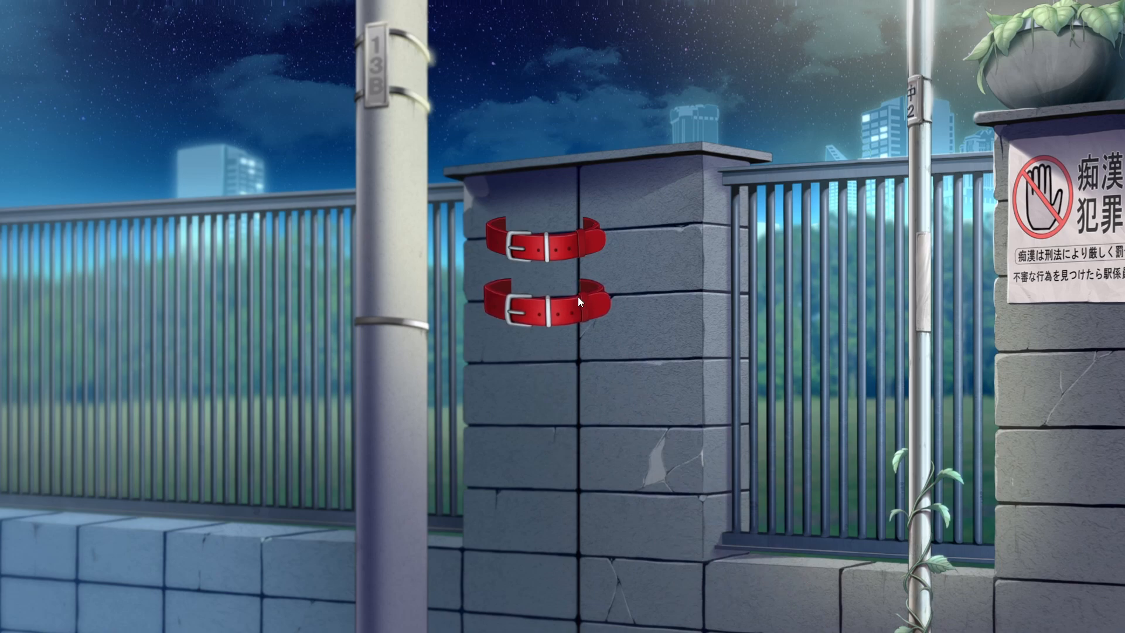
{"action": "left_click_drag", "start_coordinate": [561, 303], "coordinate": [593, 329]}
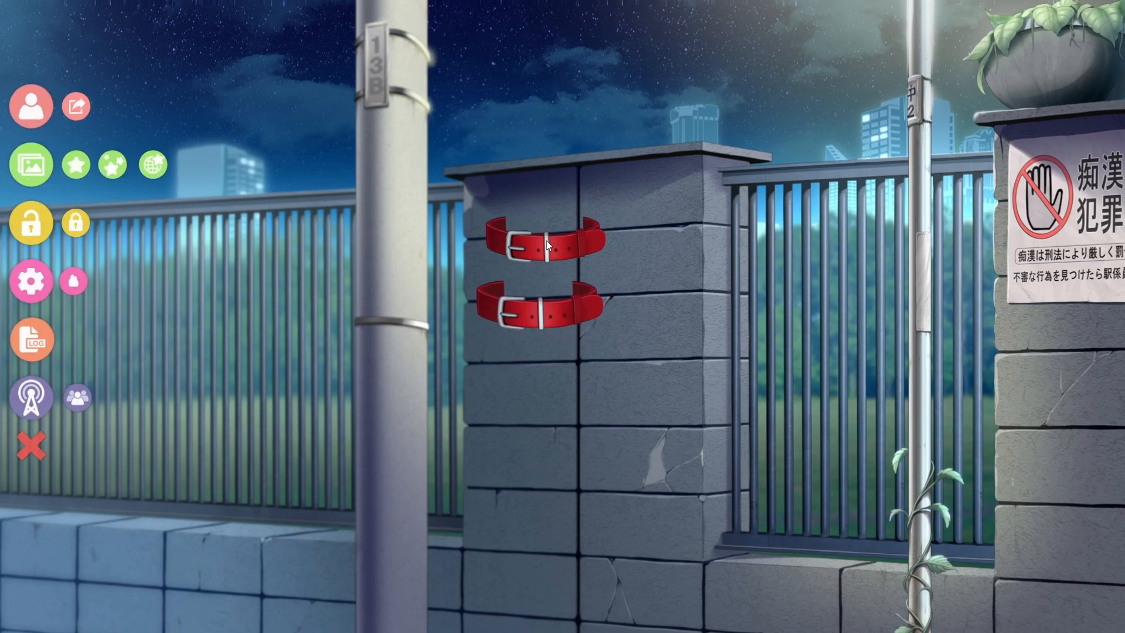
{"action": "left_click_drag", "start_coordinate": [545, 240], "coordinate": [607, 222]}
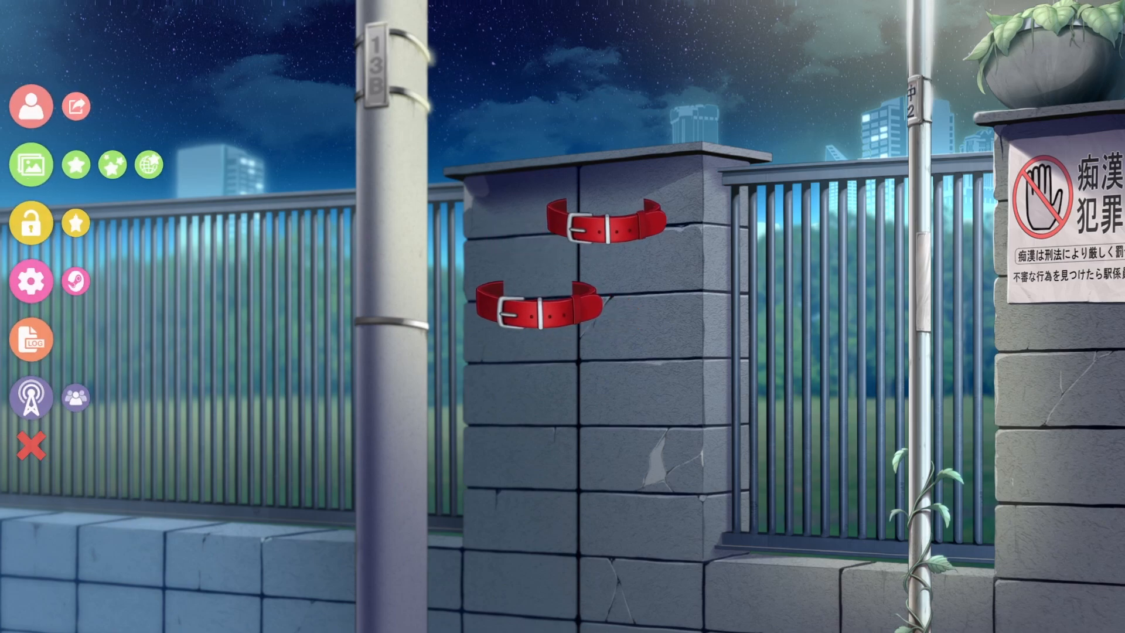
Load the DANDOCHUE… character model and enlarge it until the collar item sits at its neck.
{"action": "left_click", "coordinate": [40, 106]}
{"action": "scroll", "coordinate": [895, 536], "scroll_direction": "down", "scroll_amount": 5}
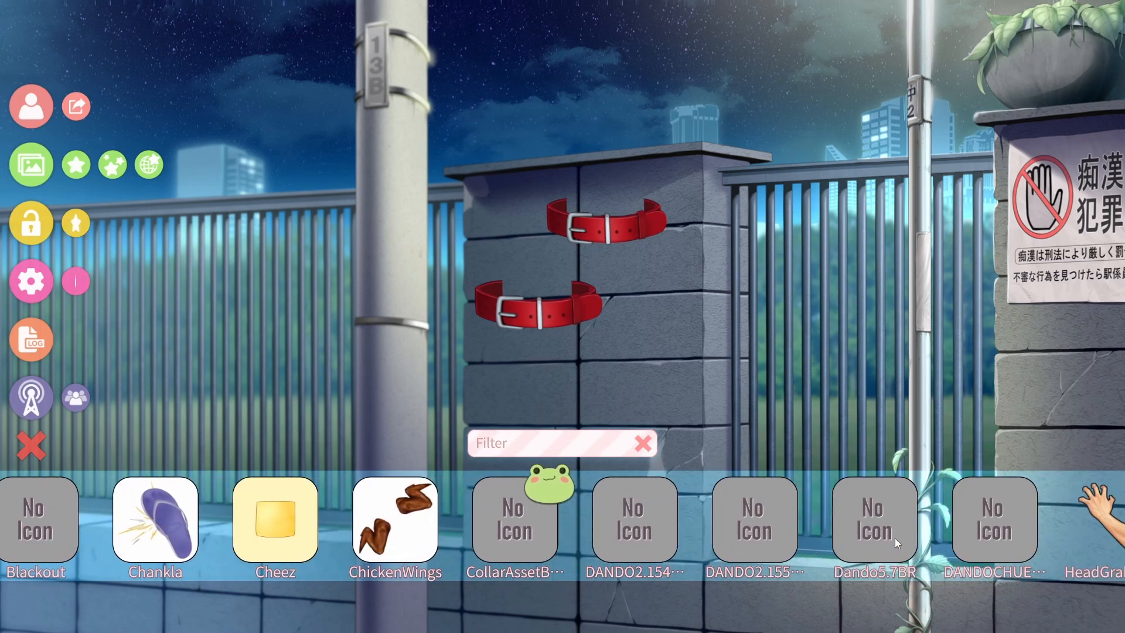
{"action": "left_click", "coordinate": [977, 529]}
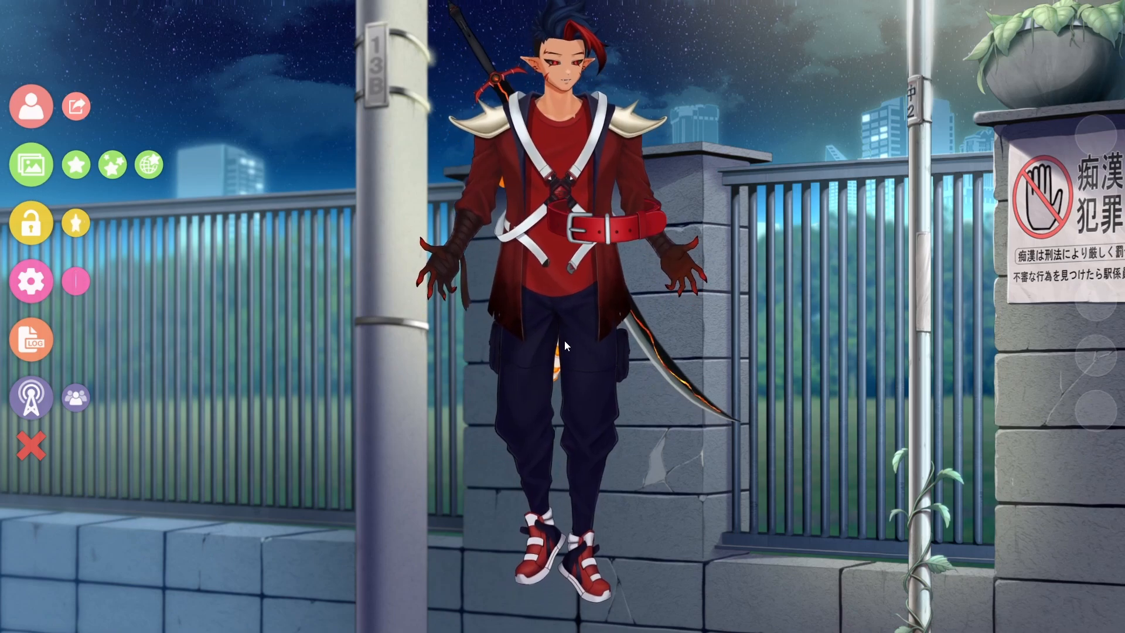
{"action": "scroll", "coordinate": [564, 346], "scroll_direction": "up", "scroll_amount": 8}
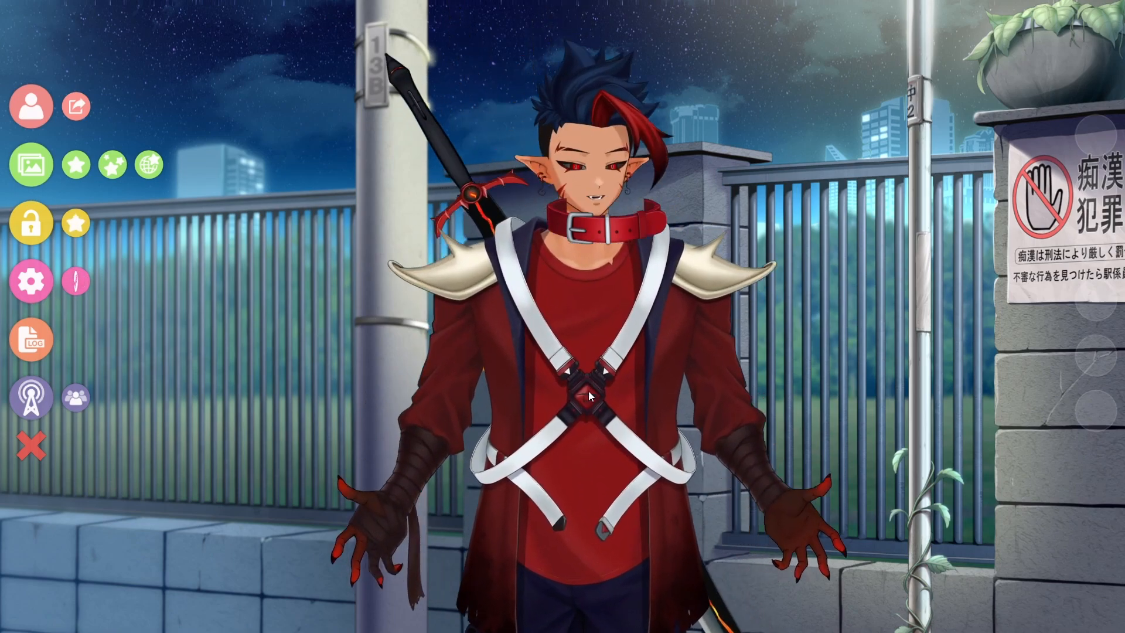
Enlarge the character slightly, shrink the red collar to neck width, fit it onto the neck, and shift the character sideways.
{"action": "scroll", "coordinate": [588, 392], "scroll_direction": "up", "scroll_amount": 4}
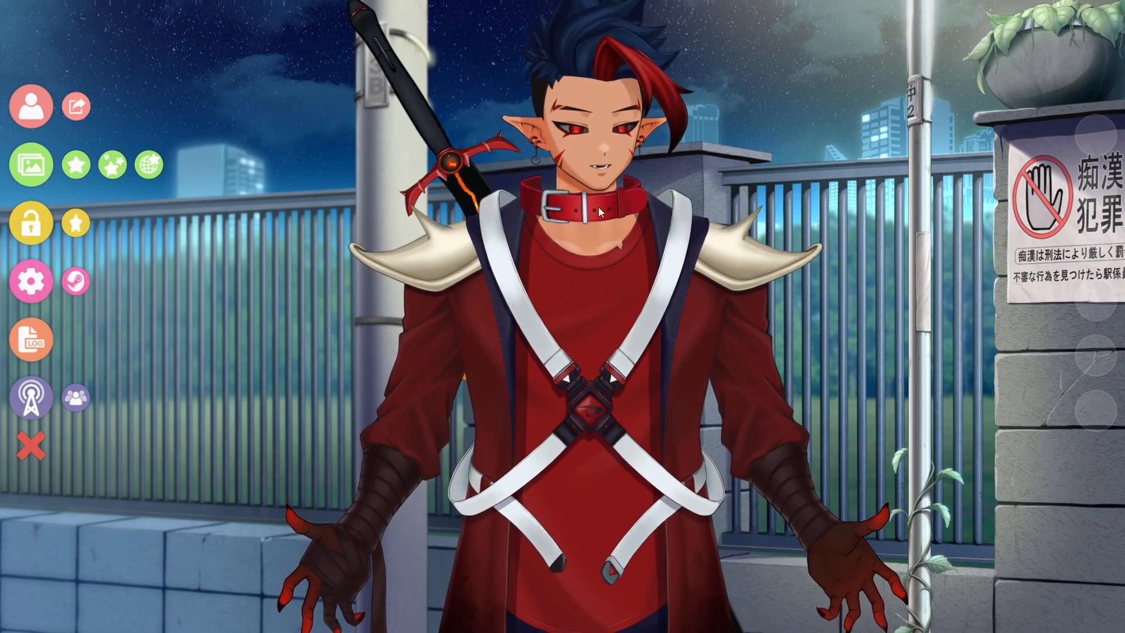
{"action": "scroll", "coordinate": [604, 212], "scroll_direction": "down", "scroll_amount": 3}
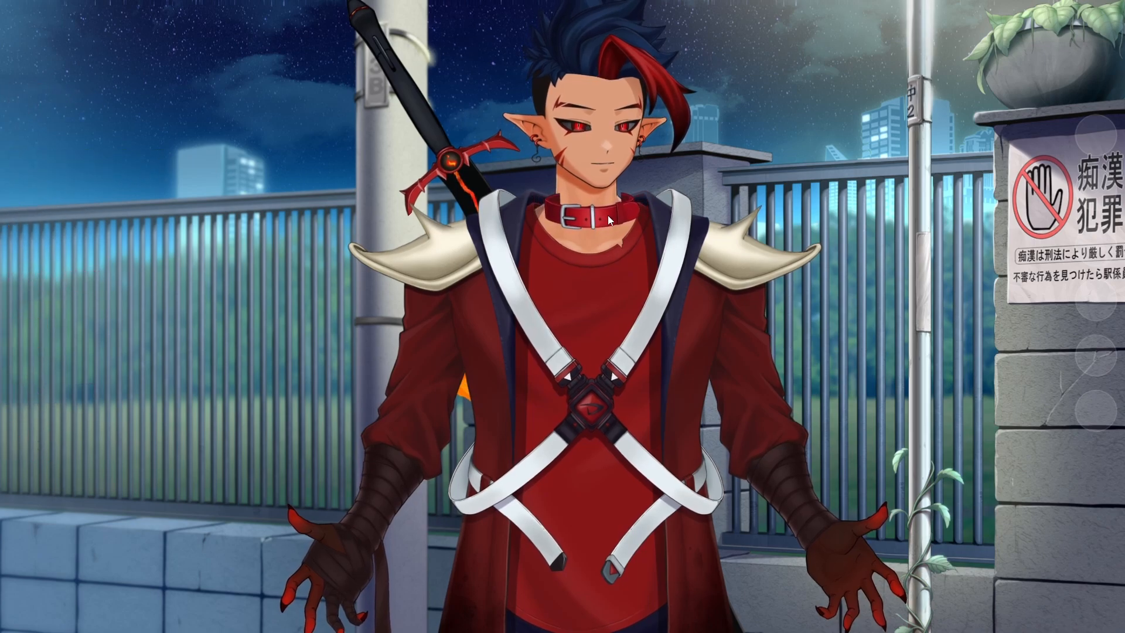
{"action": "left_click_drag", "start_coordinate": [608, 215], "coordinate": [601, 199]}
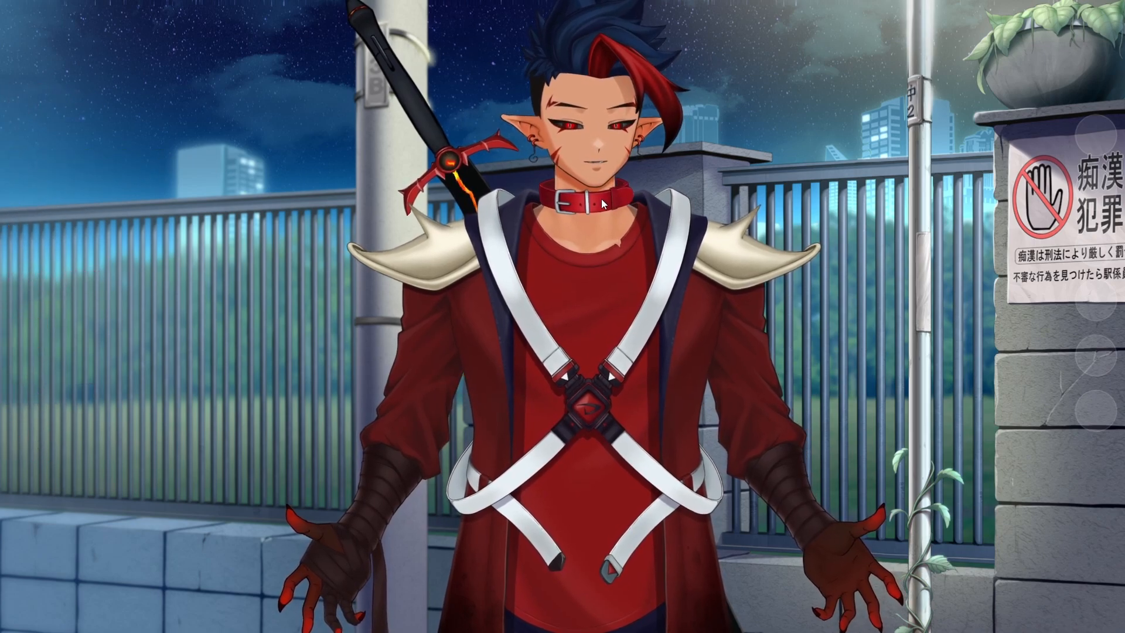
{"action": "left_click_drag", "start_coordinate": [582, 315], "coordinate": [619, 318]}
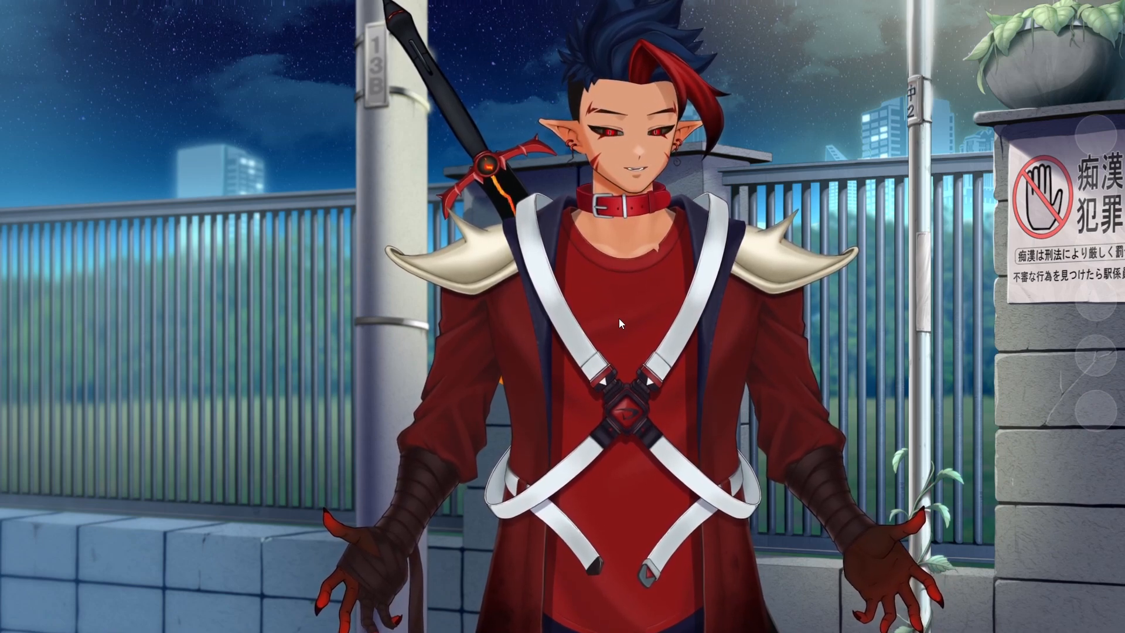
Show the red collar's leash with its hotkey, move the character lower, and hide the leash.
{"action": "key", "text": "1"}
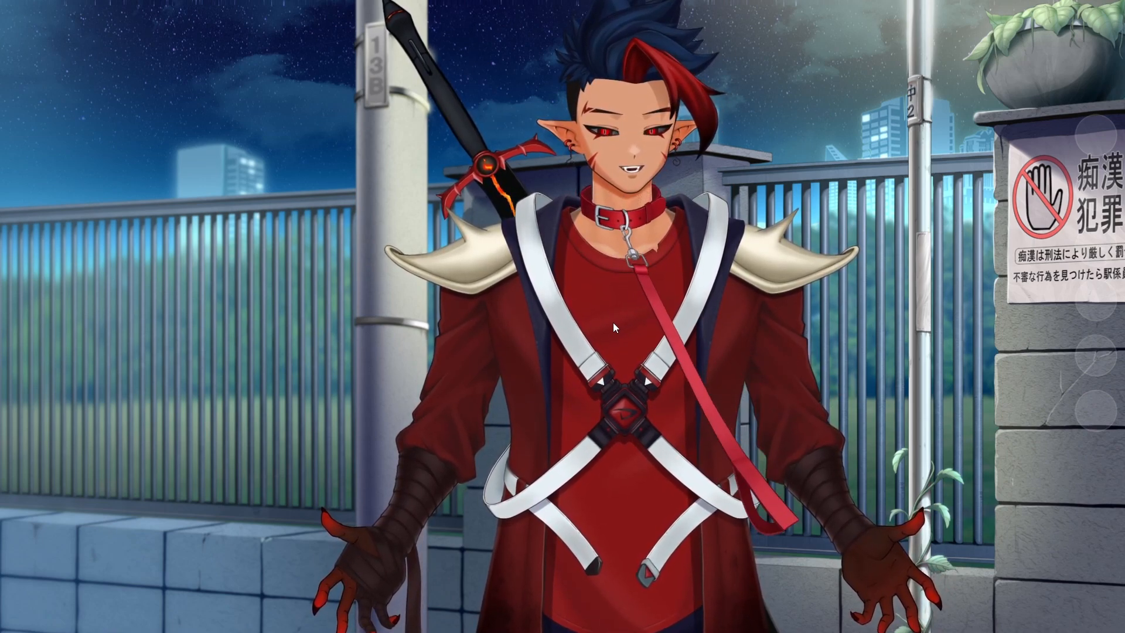
{"action": "left_click_drag", "start_coordinate": [613, 322], "coordinate": [574, 396]}
{"action": "key", "text": "1"}
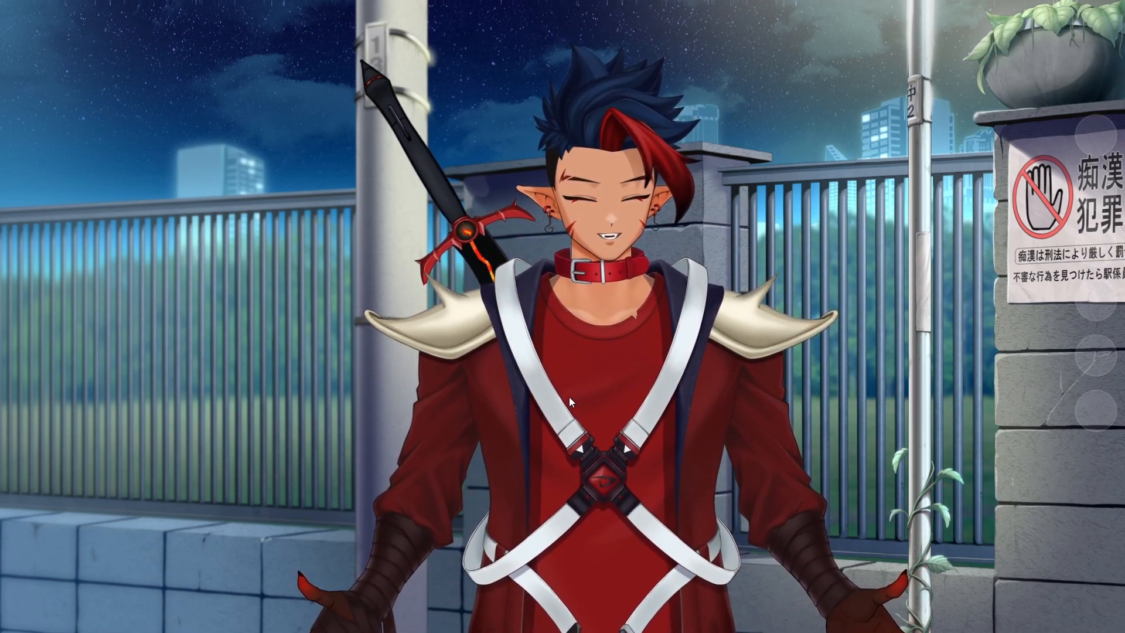
Use the hotkeys to switch to the spiked black collar, toggle its leash on and off, and change to the pink PRINCESS collar.
{"action": "key", "text": "2"}
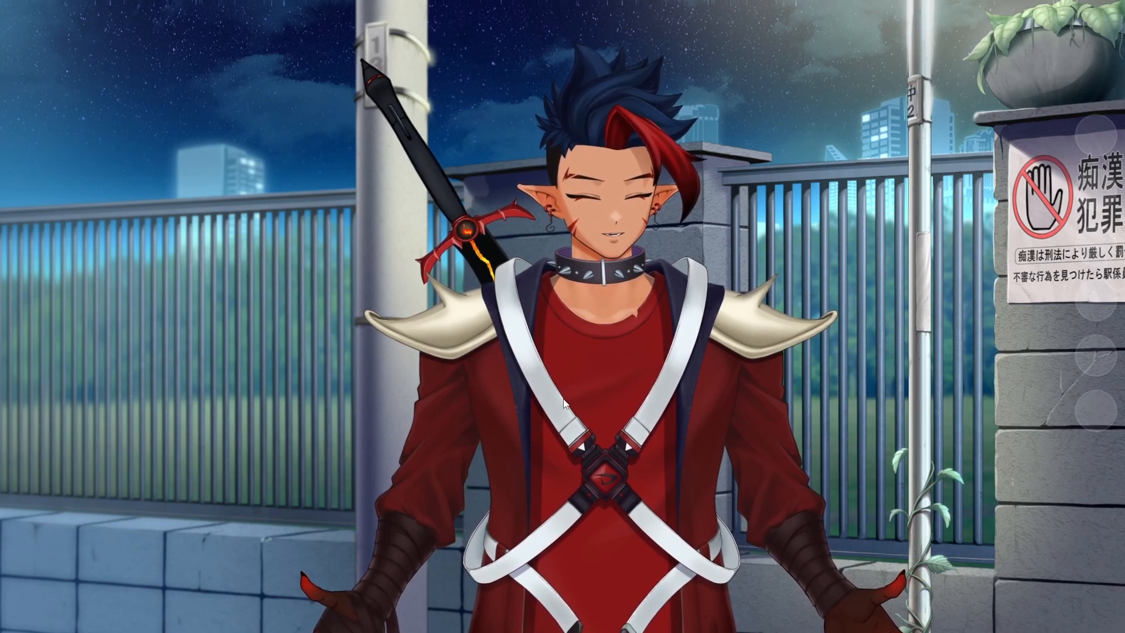
{"action": "key", "text": "3"}
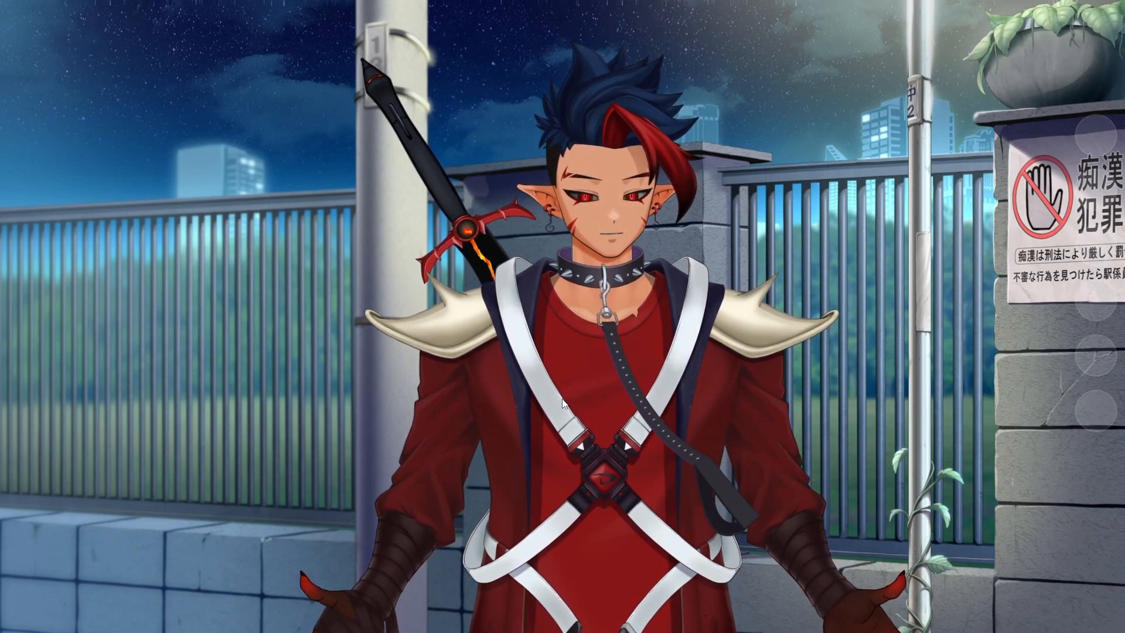
{"action": "key", "text": "3"}
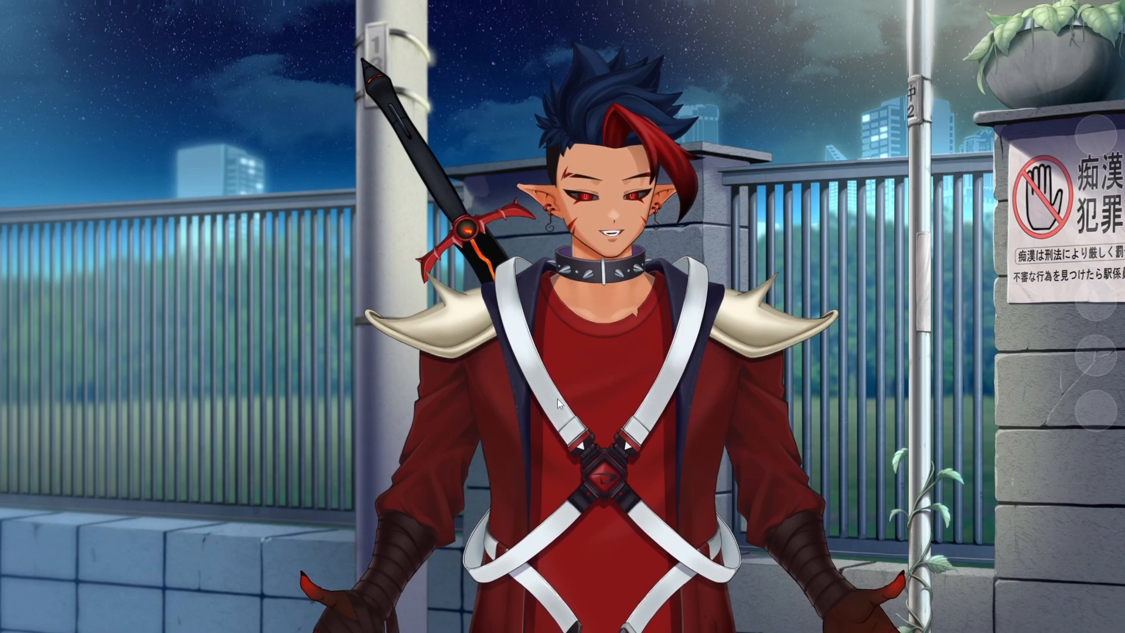
{"action": "key", "text": "4"}
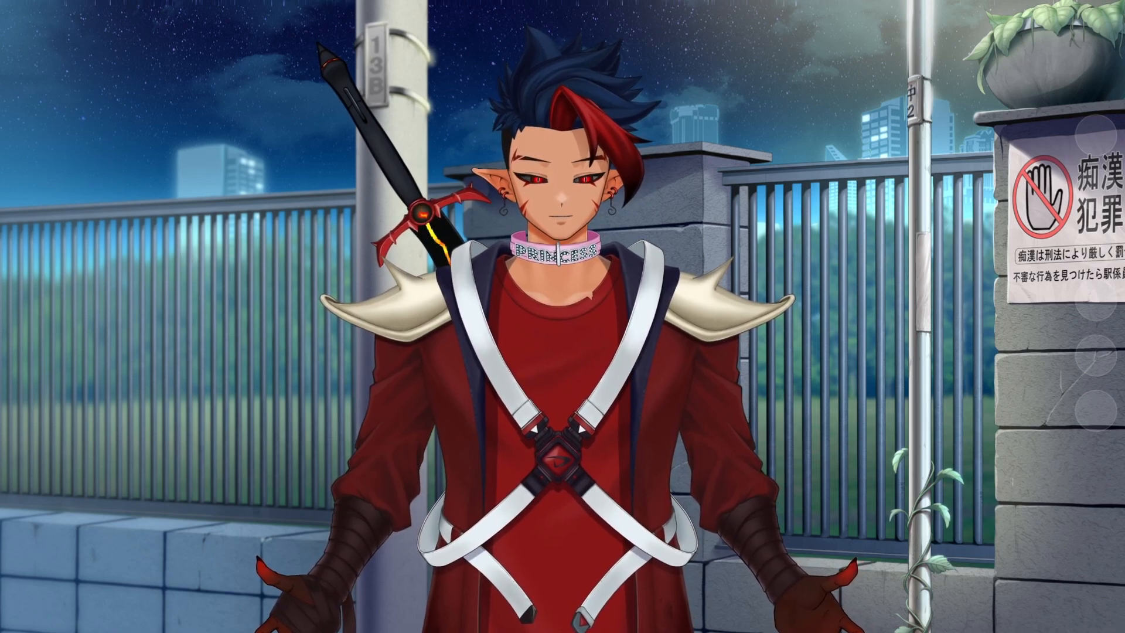
Switch to the Twitch Channel Points page in Mix It Up and open the SIT DOGGY reward's command for editing.
{"action": "left_click_drag", "start_coordinate": [0, 242], "coordinate": [566, 181]}
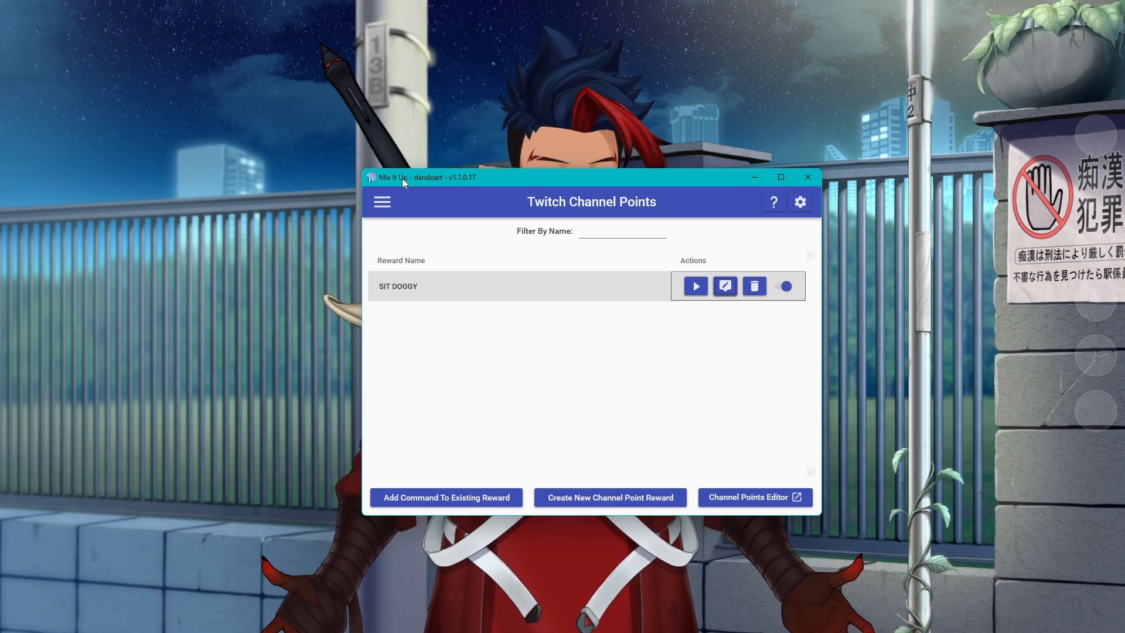
{"action": "left_click_drag", "start_coordinate": [402, 178], "coordinate": [417, 171]}
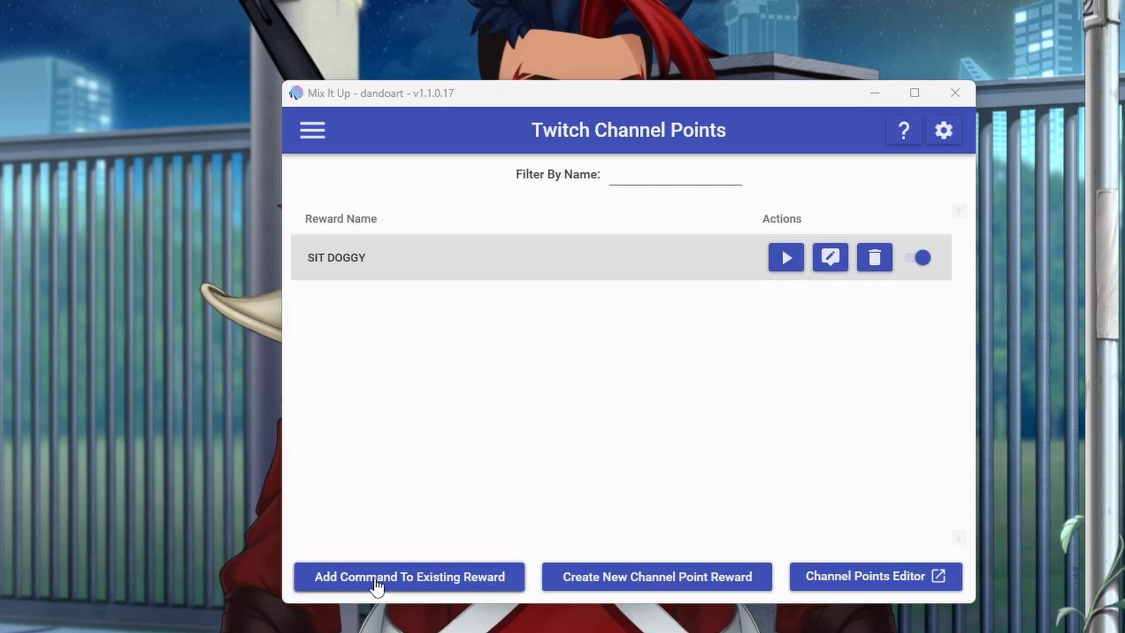
{"action": "left_click", "coordinate": [831, 267]}
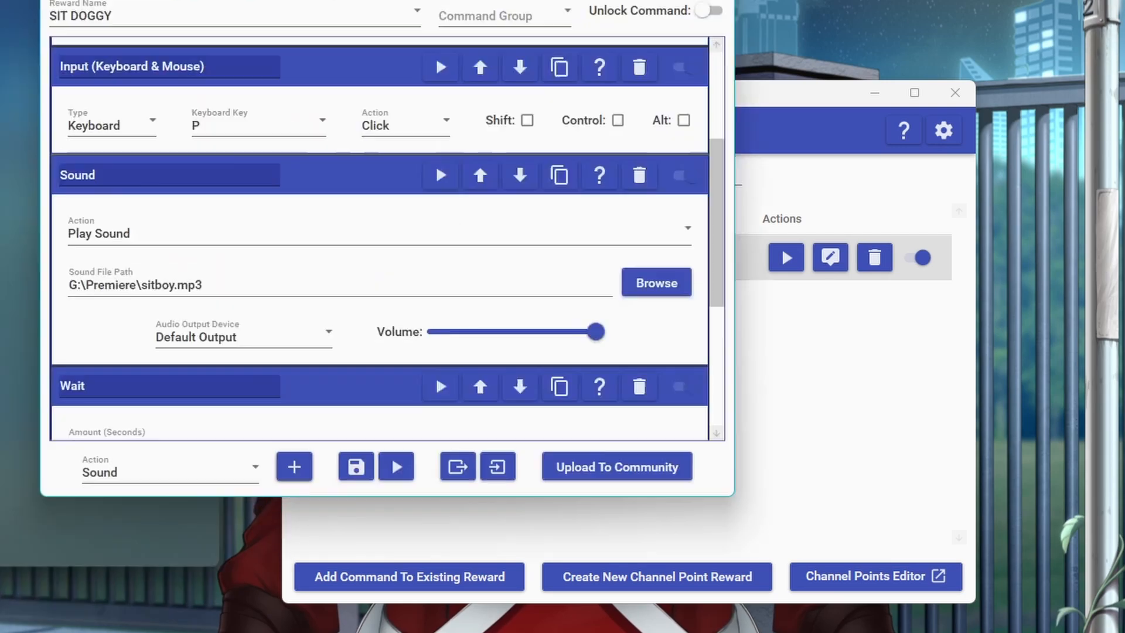
Examine the SIT DOGGY command's sequence of keyboard inputs, waits and sound, including their keys, durations and sound file.
{"action": "scroll", "coordinate": [628, 225], "scroll_direction": "up", "scroll_amount": 3}
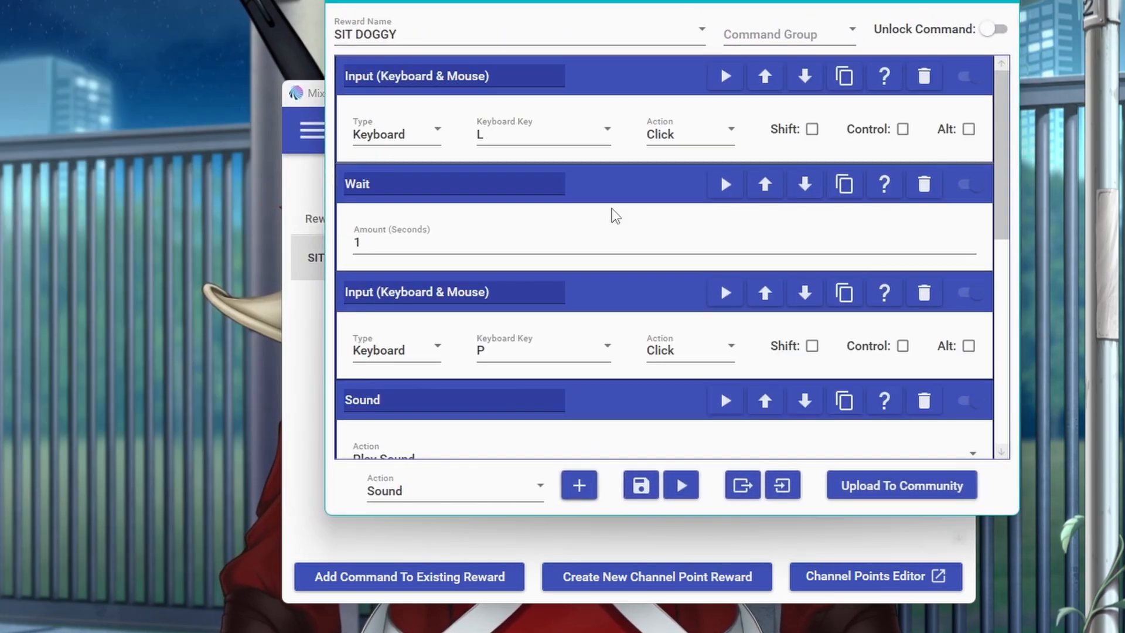
{"action": "scroll", "coordinate": [586, 208], "scroll_direction": "down", "scroll_amount": 8}
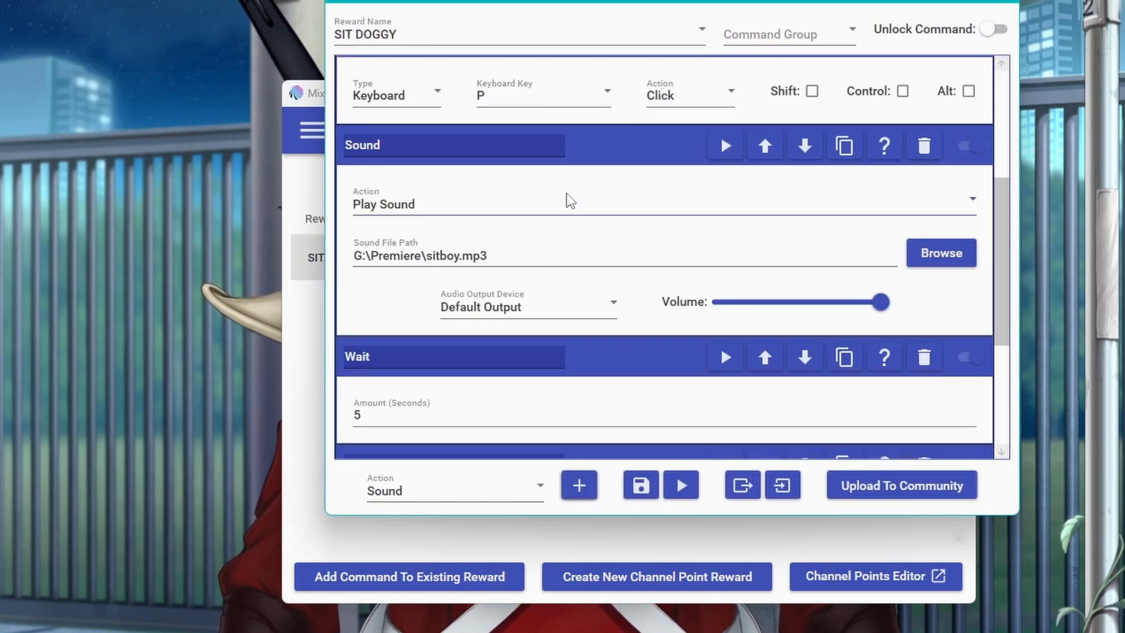
{"action": "scroll", "coordinate": [568, 196], "scroll_direction": "up", "scroll_amount": 8}
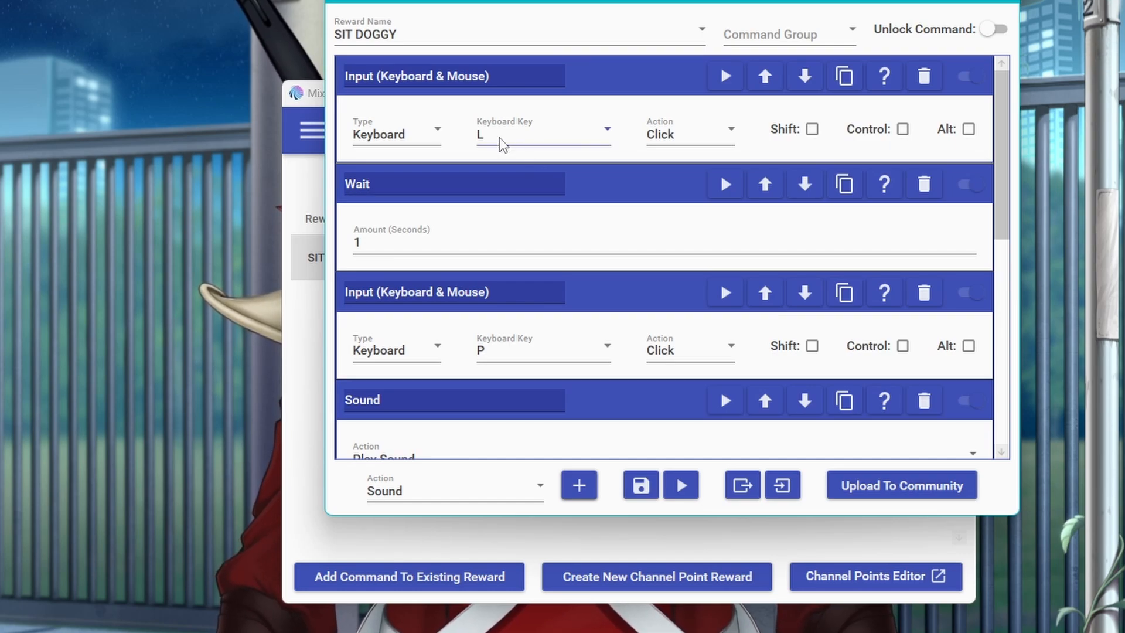
{"action": "scroll", "coordinate": [516, 319], "scroll_direction": "down", "scroll_amount": 1}
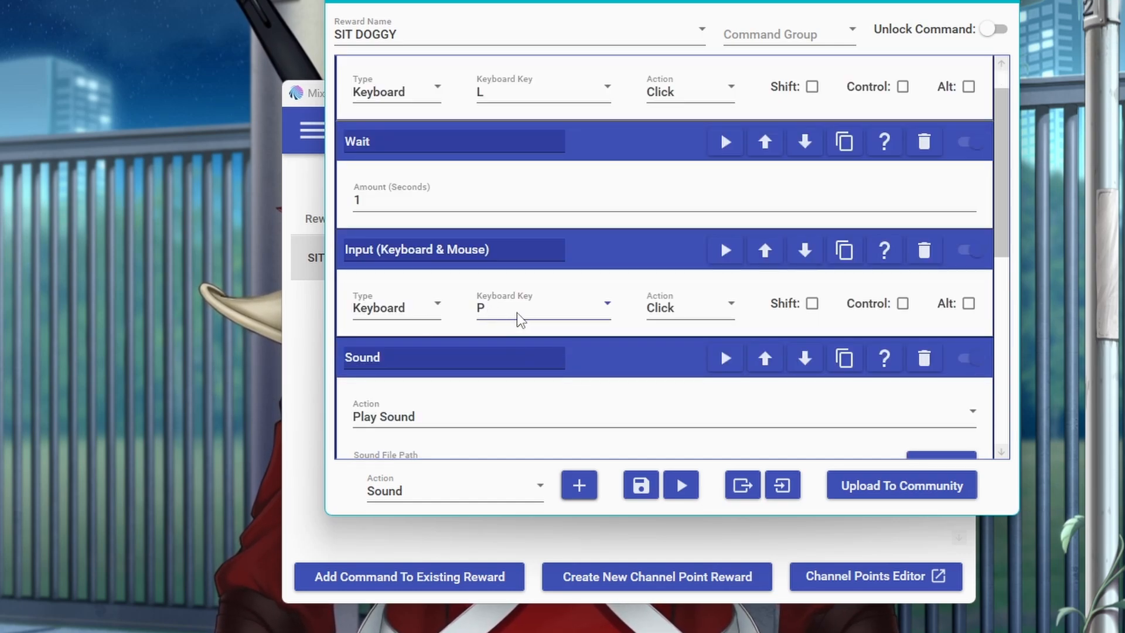
{"action": "scroll", "coordinate": [517, 312], "scroll_direction": "down", "scroll_amount": 6}
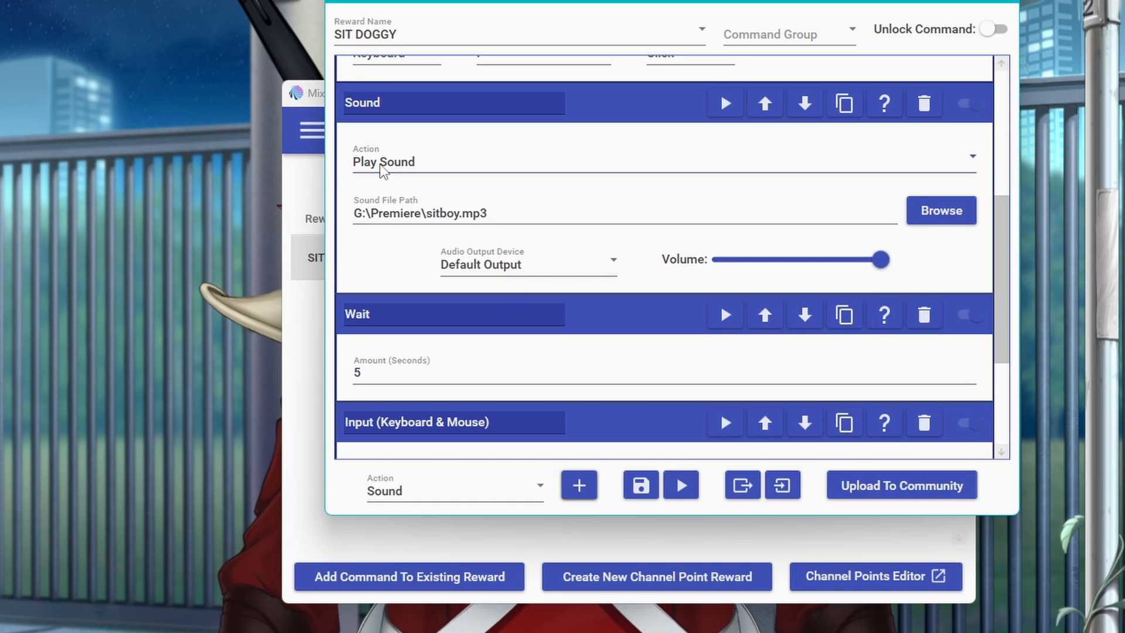
{"action": "scroll", "coordinate": [542, 246], "scroll_direction": "down", "scroll_amount": 5}
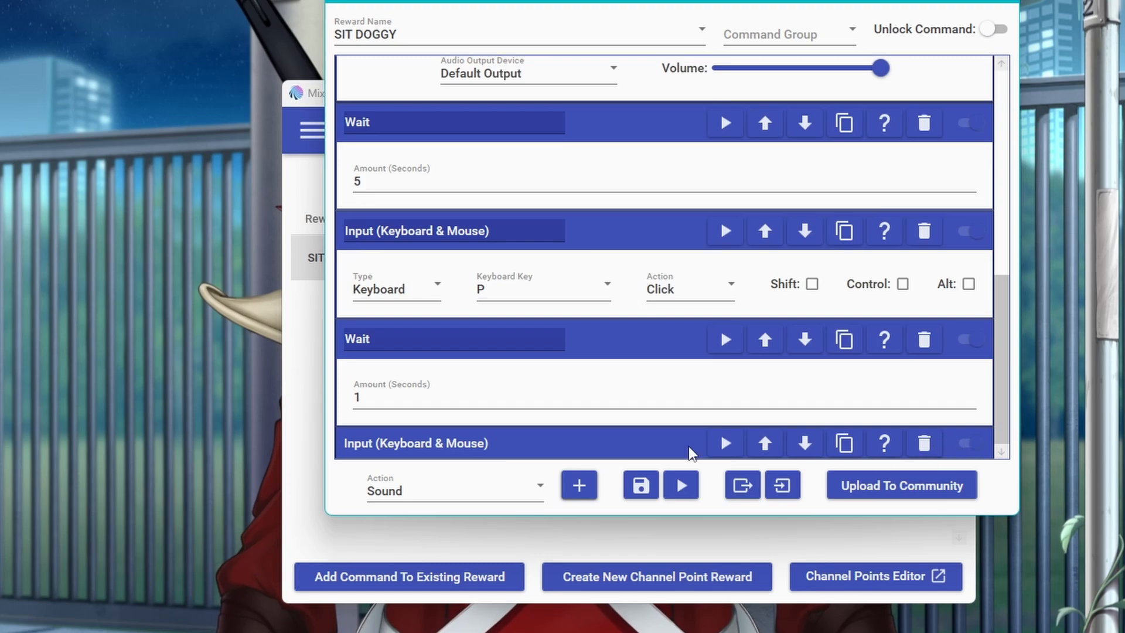
{"action": "scroll", "coordinate": [586, 442], "scroll_direction": "down", "scroll_amount": 2}
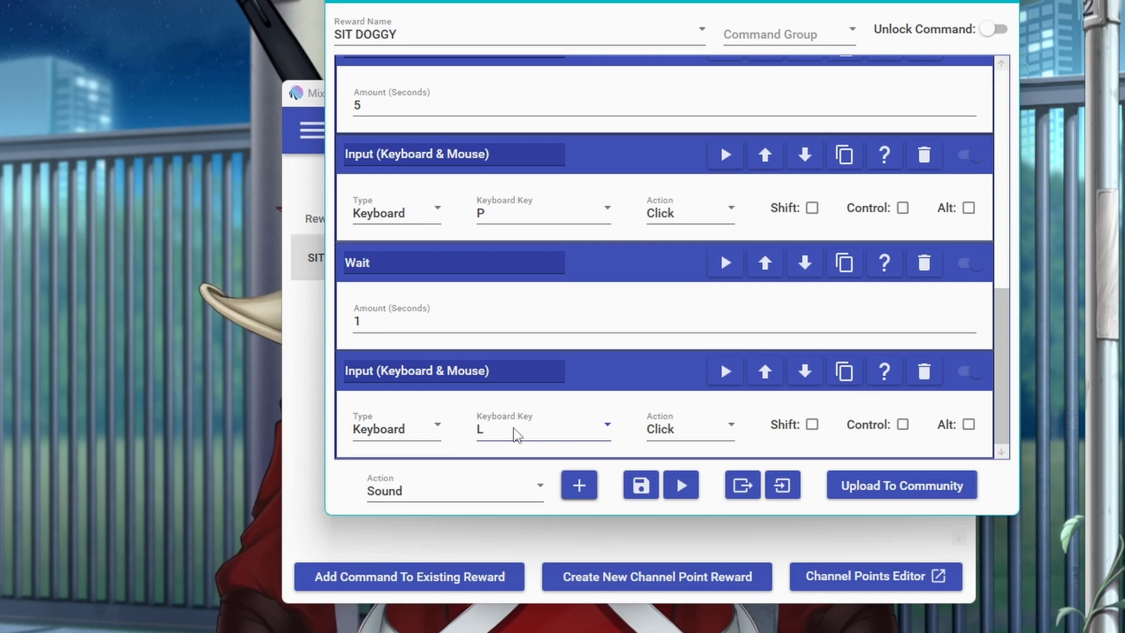
{"action": "scroll", "coordinate": [514, 428], "scroll_direction": "up", "scroll_amount": 13}
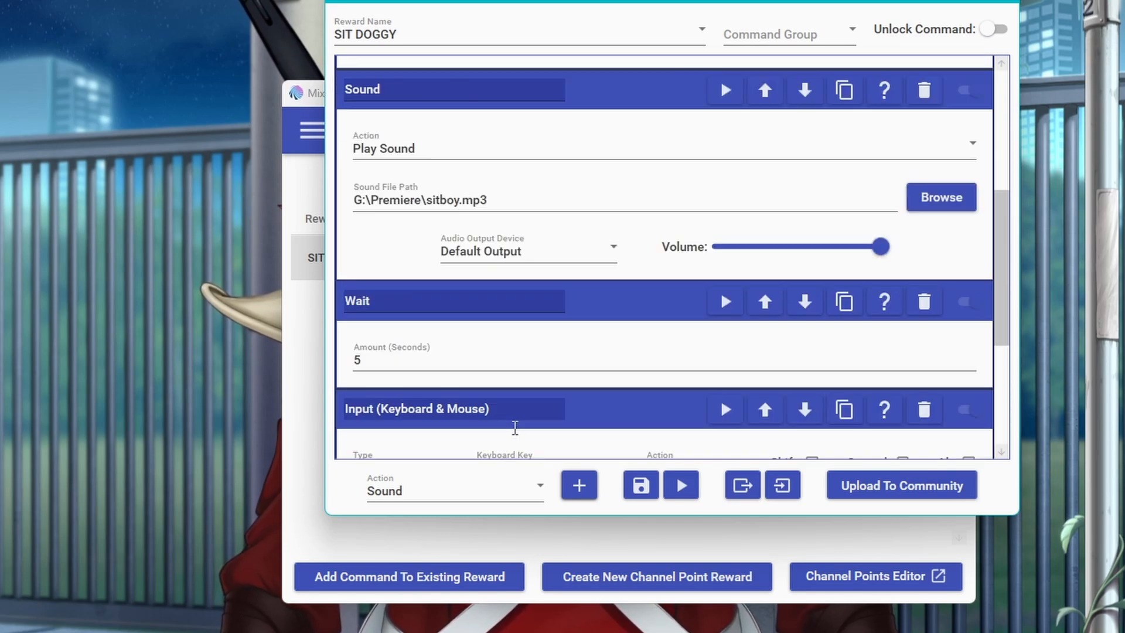
{"action": "left_click", "coordinate": [360, 244]}
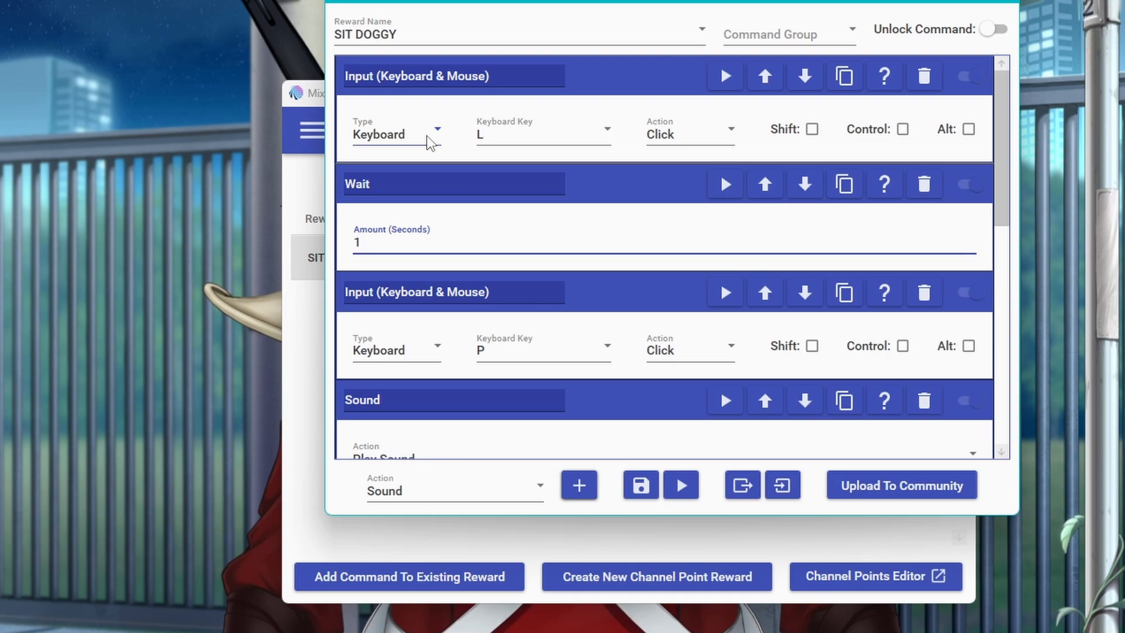
{"action": "scroll", "coordinate": [448, 324], "scroll_direction": "down", "scroll_amount": 3}
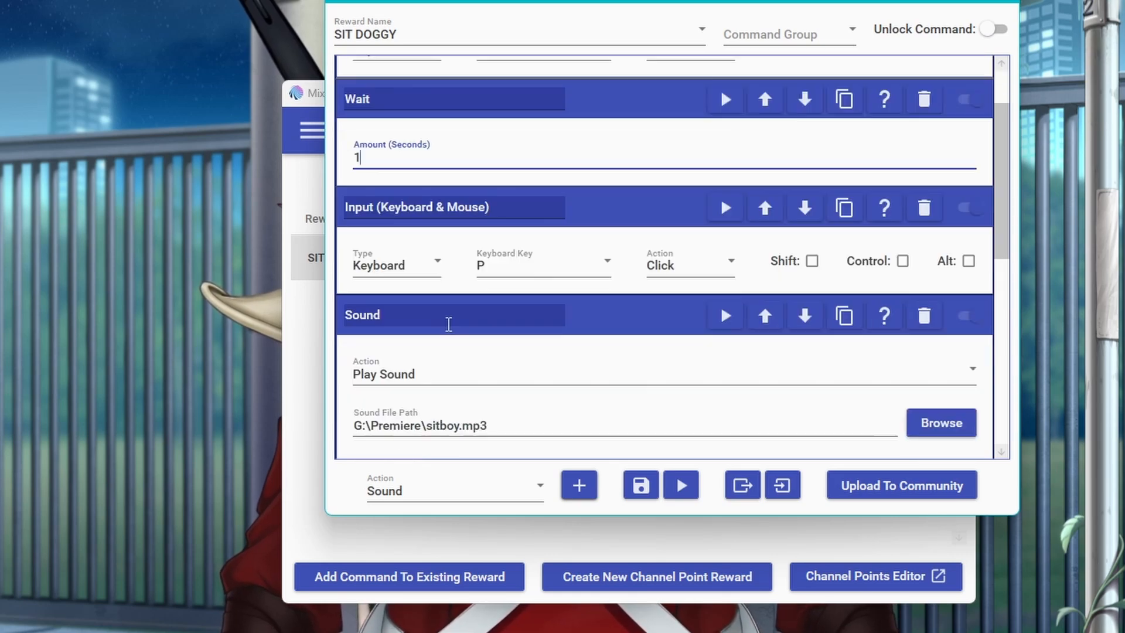
{"action": "scroll", "coordinate": [448, 324], "scroll_direction": "down", "scroll_amount": 2}
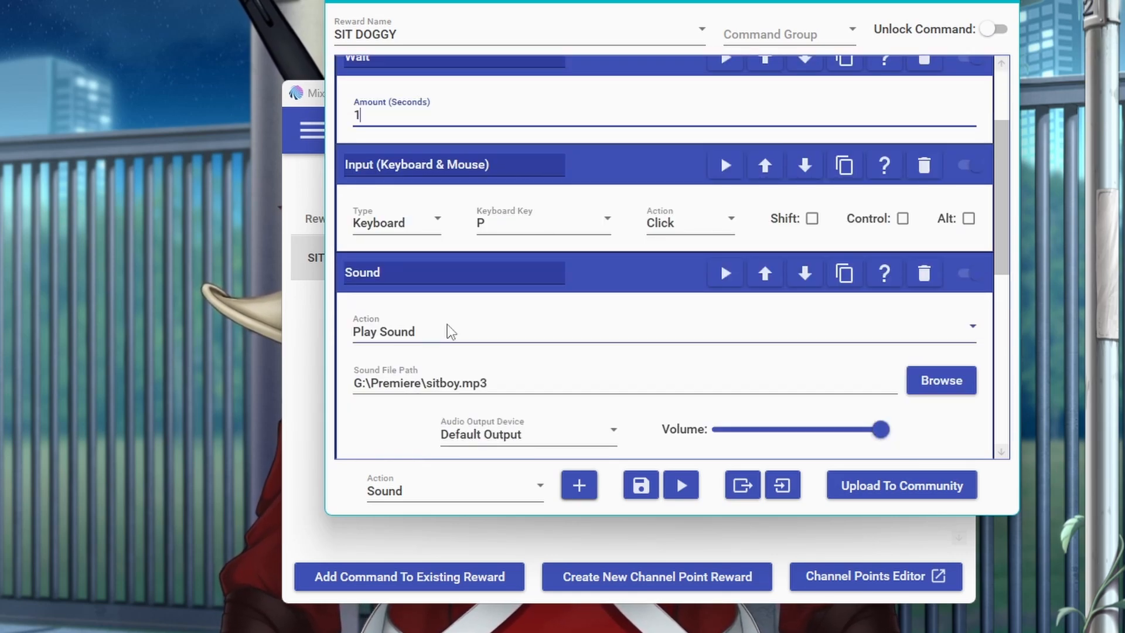
Move the command editor clear of the character's face and run the SIT DOGGY command with its default test values.
{"action": "left_click", "coordinate": [300, 88]}
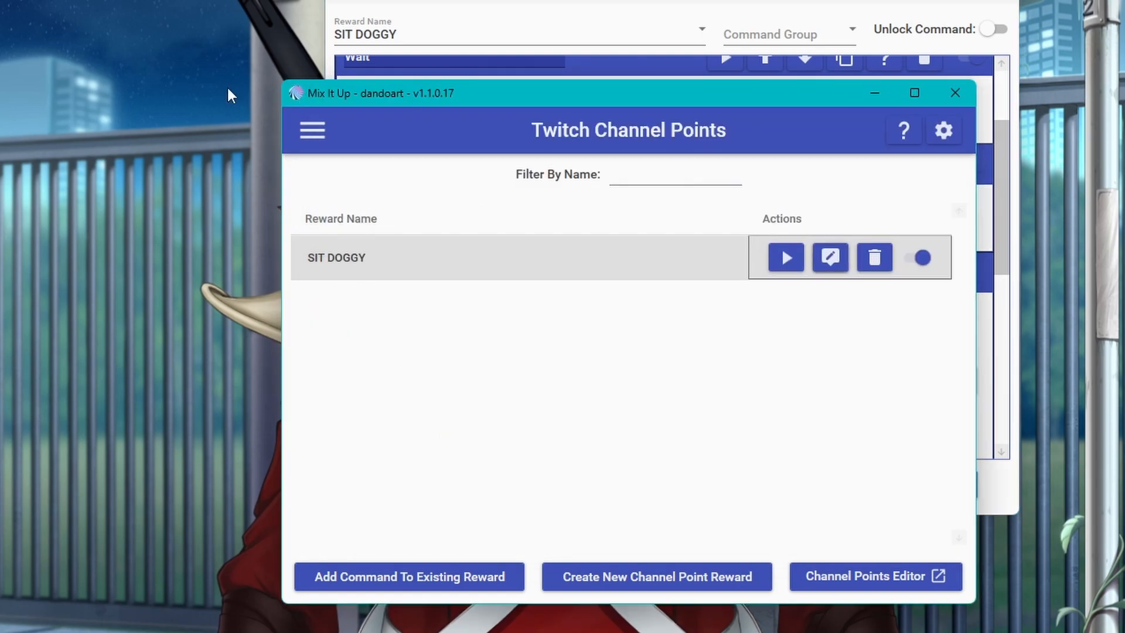
{"action": "left_click", "coordinate": [469, 3]}
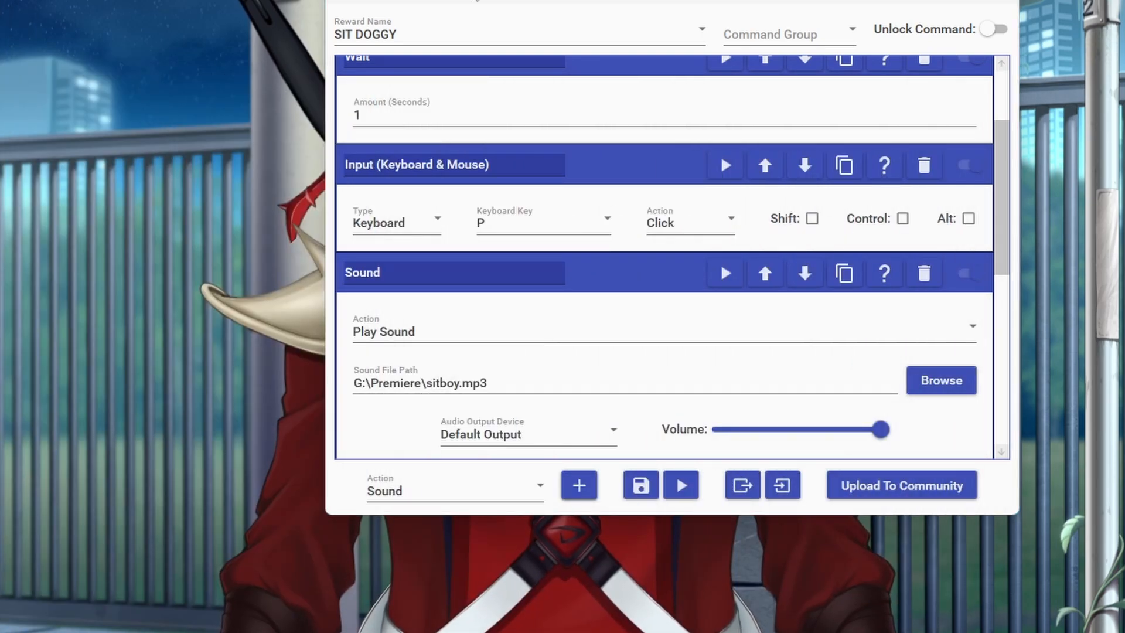
{"action": "left_click_drag", "start_coordinate": [468, 1], "coordinate": [0, 0]}
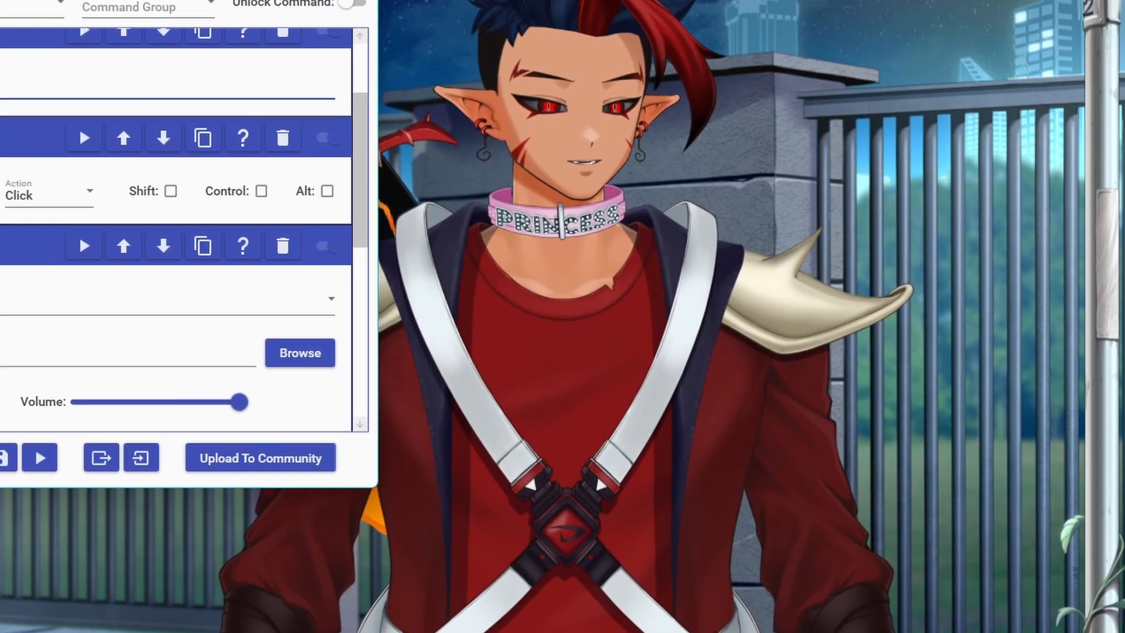
{"action": "left_click", "coordinate": [35, 462]}
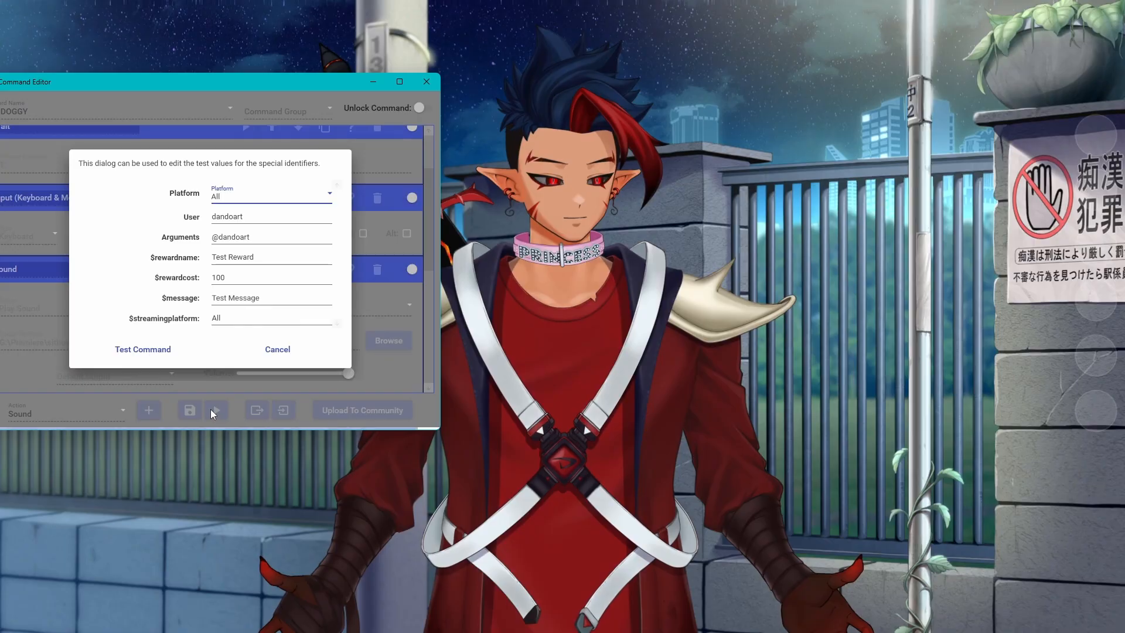
{"action": "left_click", "coordinate": [155, 354]}
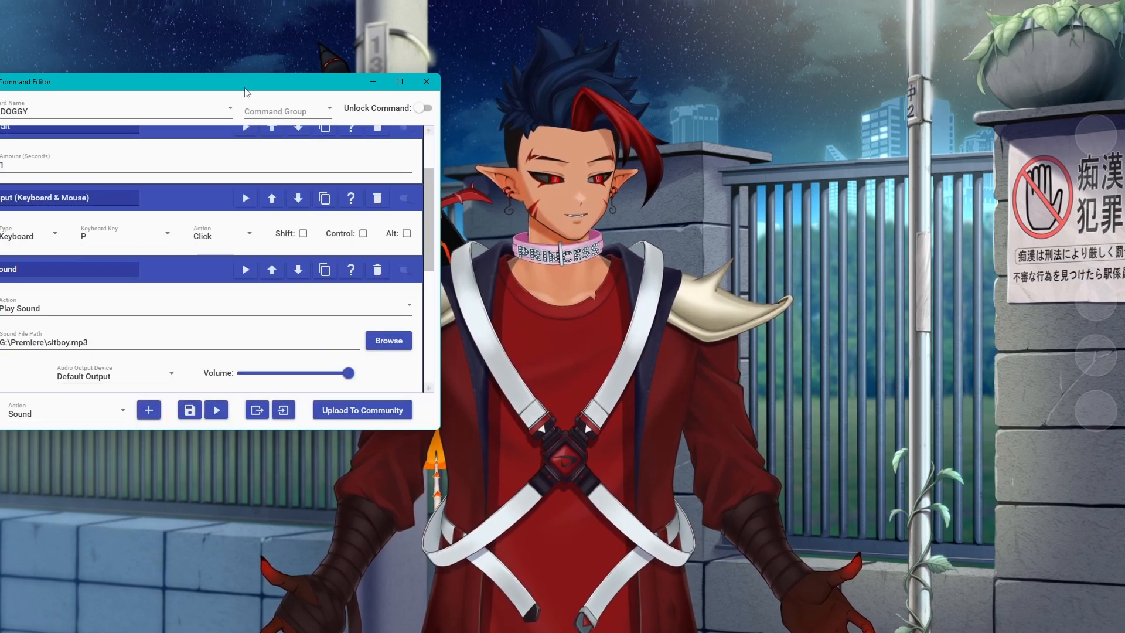
Set the audio output device of the sitboy.mp3 Sound action to CABLE Input (VB-Audio Virtual C…).
{"action": "left_click_drag", "start_coordinate": [283, 74], "coordinate": [763, 102]}
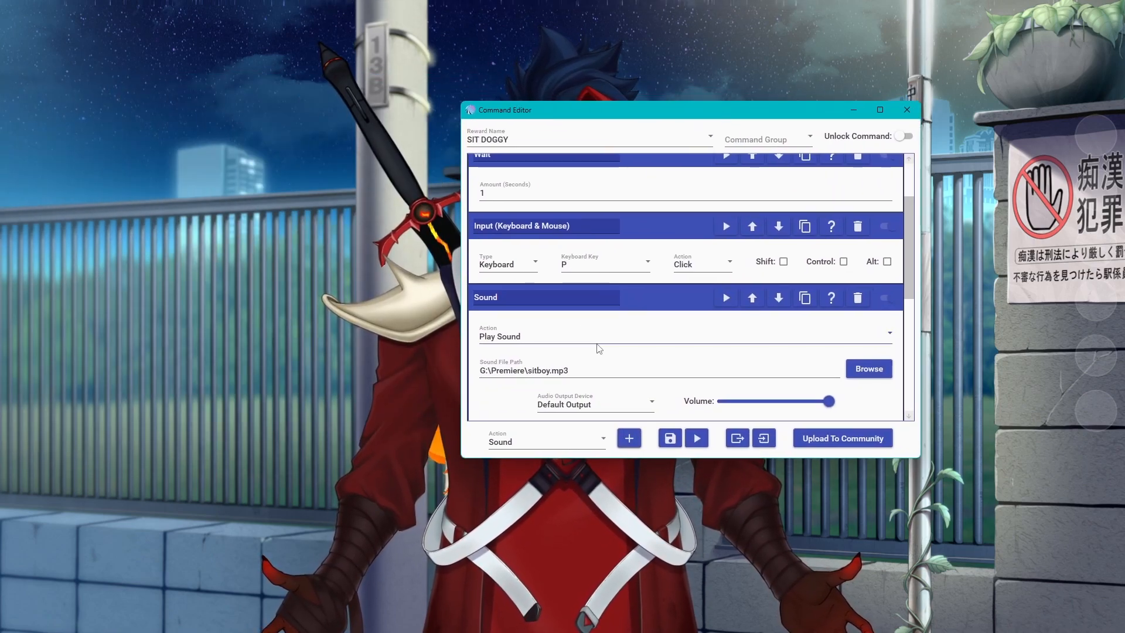
{"action": "scroll", "coordinate": [668, 343], "scroll_direction": "down", "scroll_amount": 1}
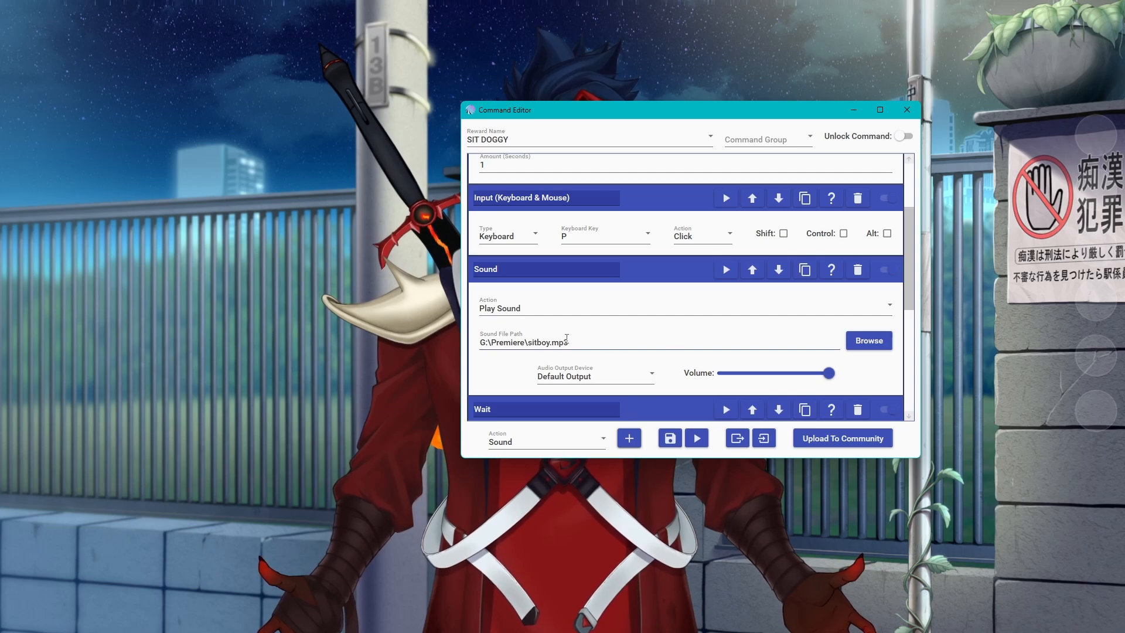
{"action": "left_click", "coordinate": [583, 376]}
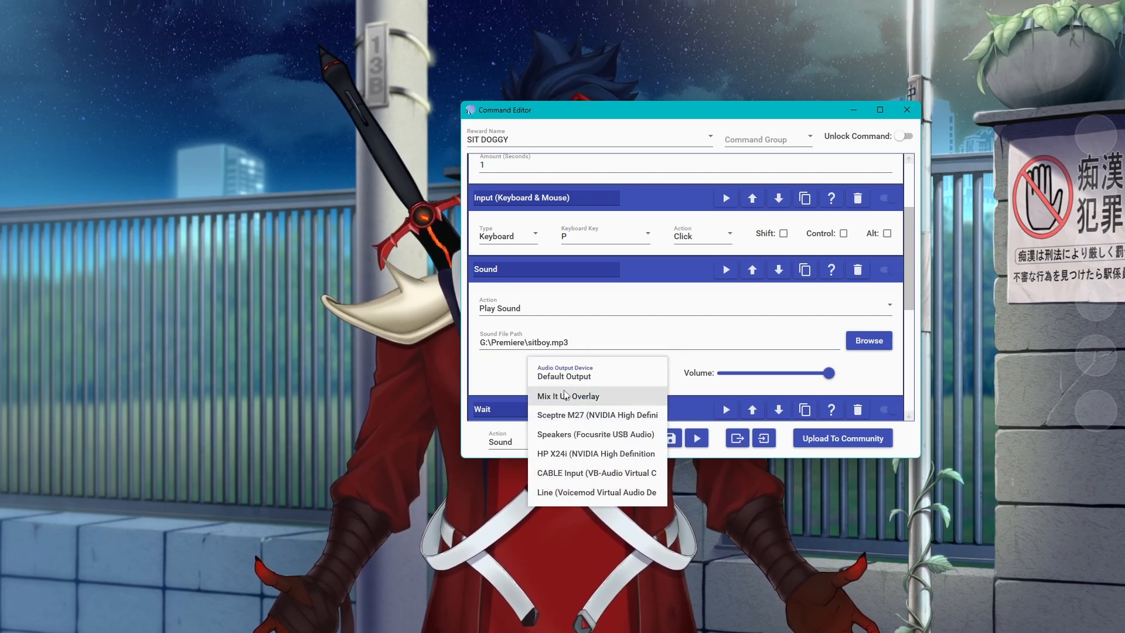
{"action": "left_click", "coordinate": [558, 474]}
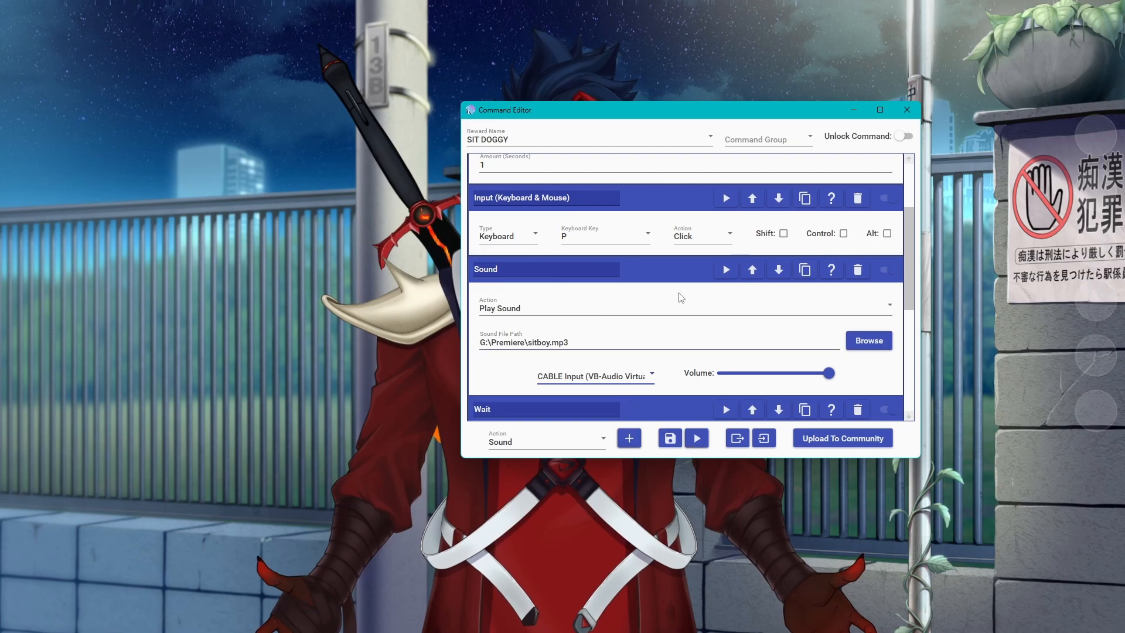
Move the command editor clear of the character's face and rerun the SIT DOGGY command with the unchanged test values.
{"action": "left_click_drag", "start_coordinate": [627, 109], "coordinate": [169, 82]}
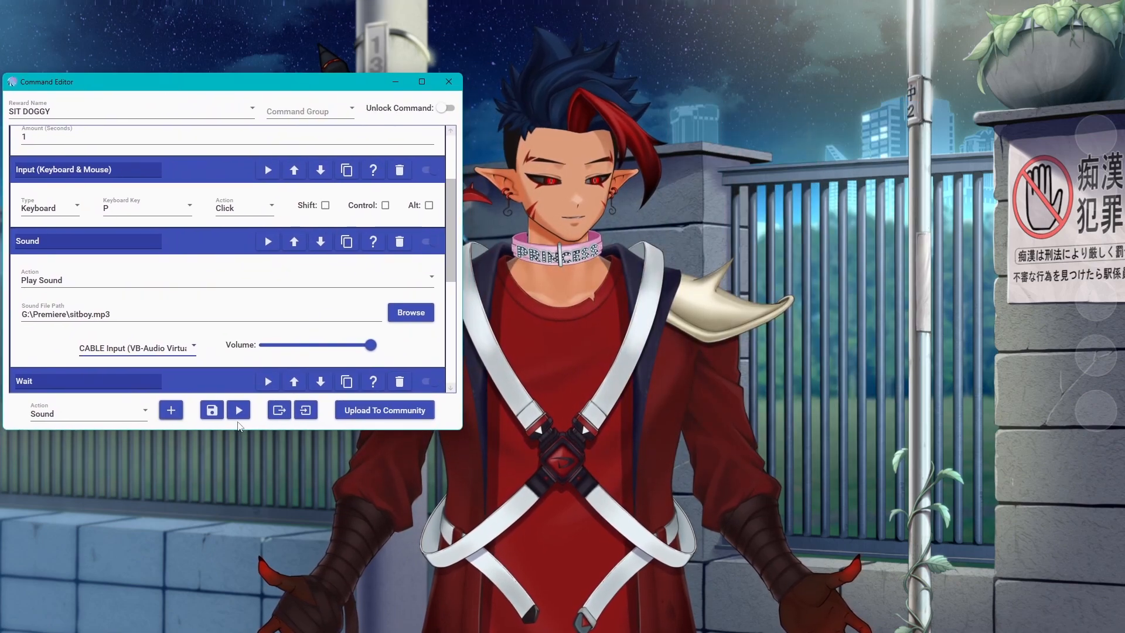
{"action": "left_click", "coordinate": [240, 412]}
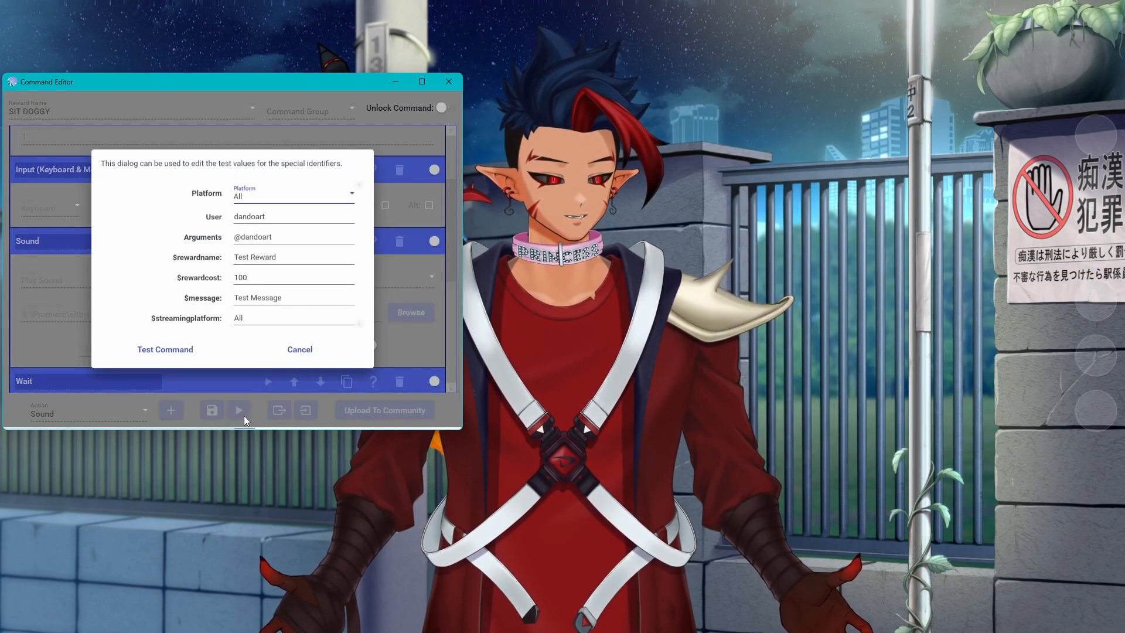
{"action": "left_click", "coordinate": [189, 350]}
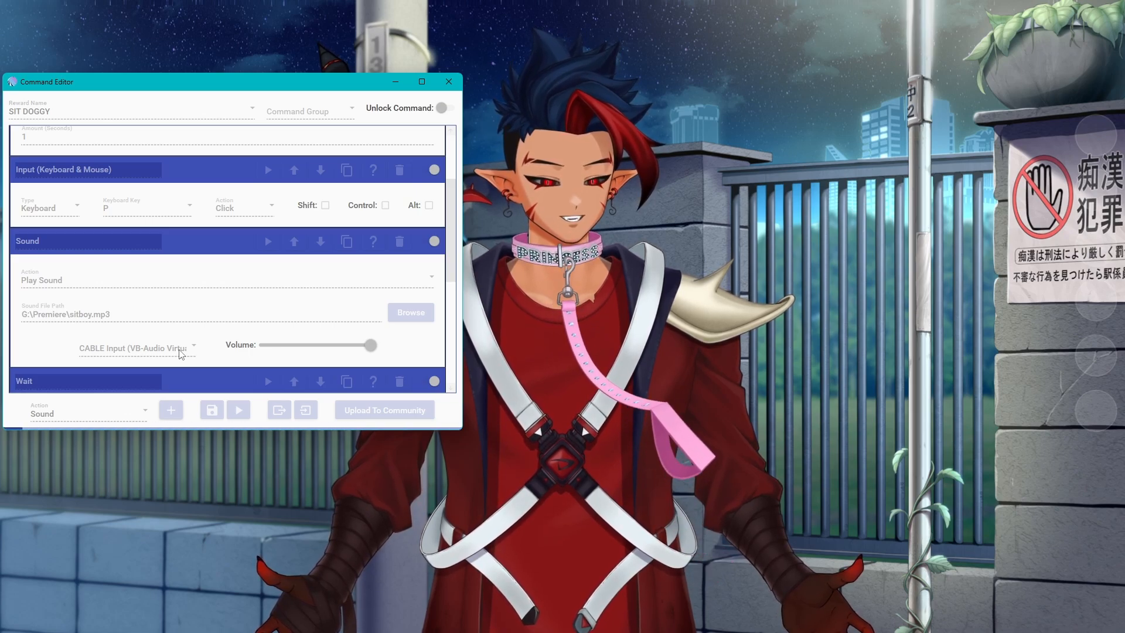
Review the first actions of the SIT DOGGY command, including the duration of the first Wait.
{"action": "left_click_drag", "start_coordinate": [238, 89], "coordinate": [340, 120]}
{"action": "scroll", "coordinate": [318, 325], "scroll_direction": "up", "scroll_amount": 4}
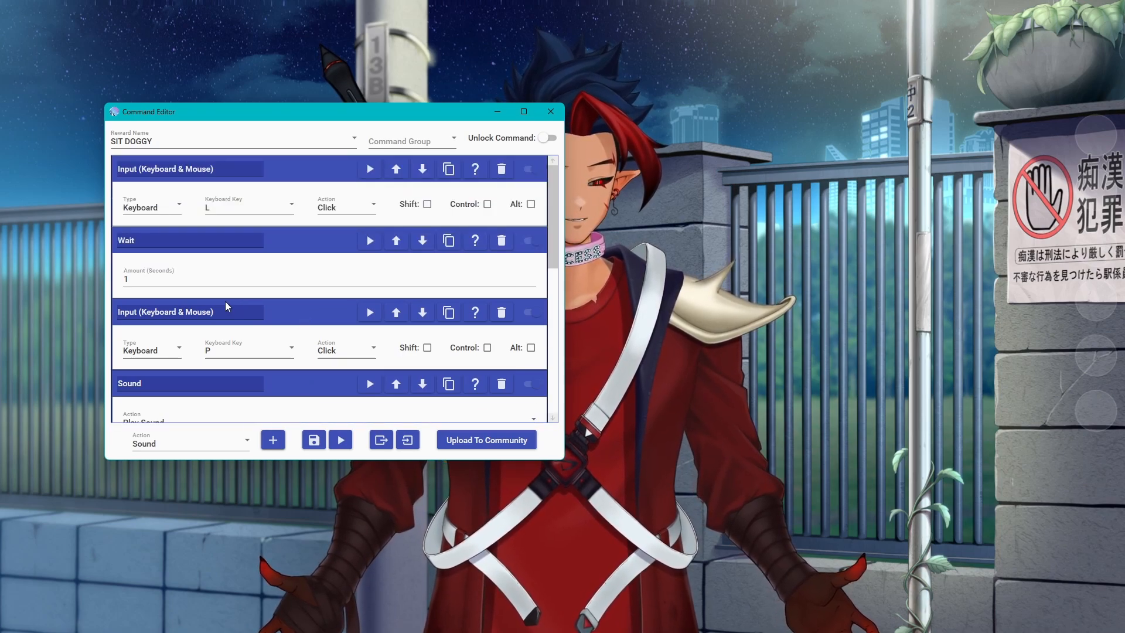
{"action": "left_click", "coordinate": [141, 276]}
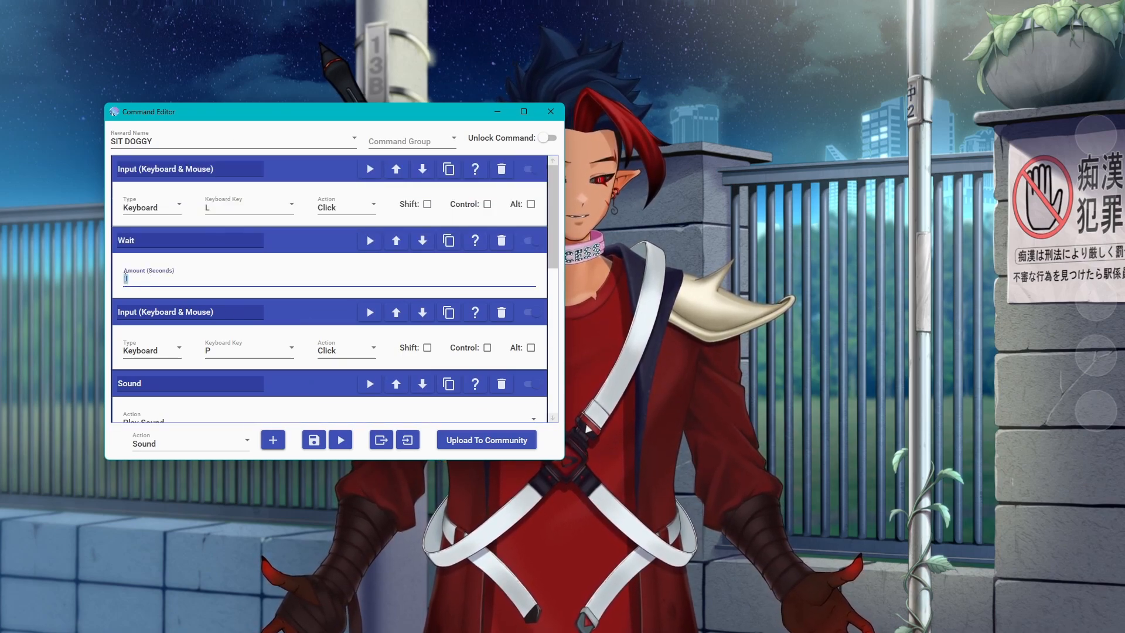
{"action": "left_click_drag", "start_coordinate": [349, 112], "coordinate": [301, 125]}
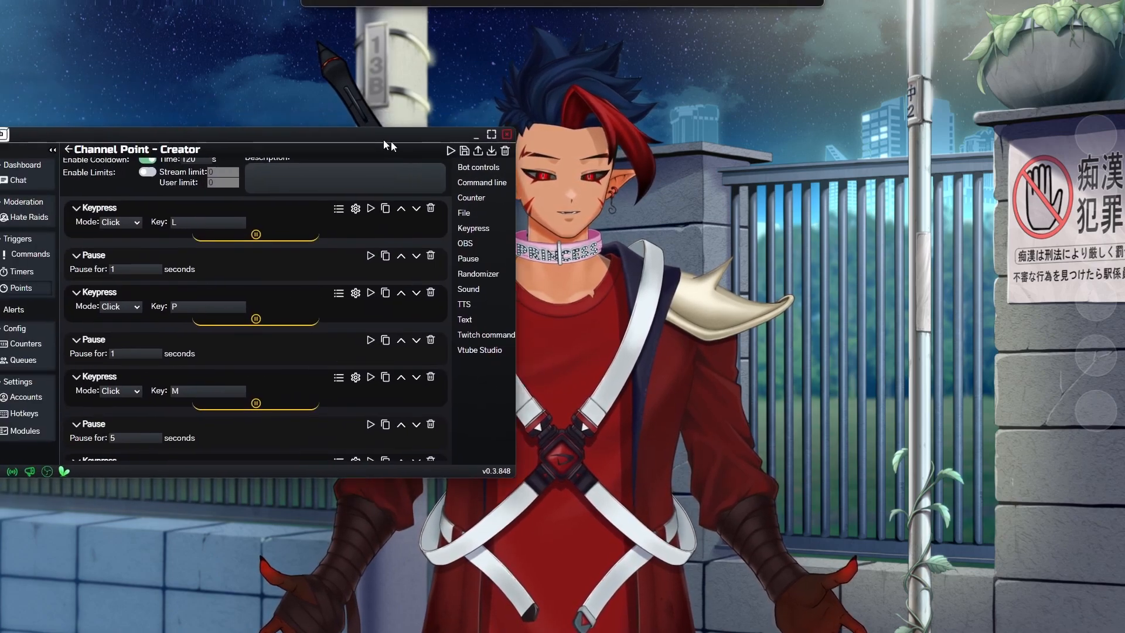
Switch to the bot's Channel Point creator, save the open redemption and return to the channel point list.
{"action": "left_click_drag", "start_coordinate": [383, 139], "coordinate": [455, 160]}
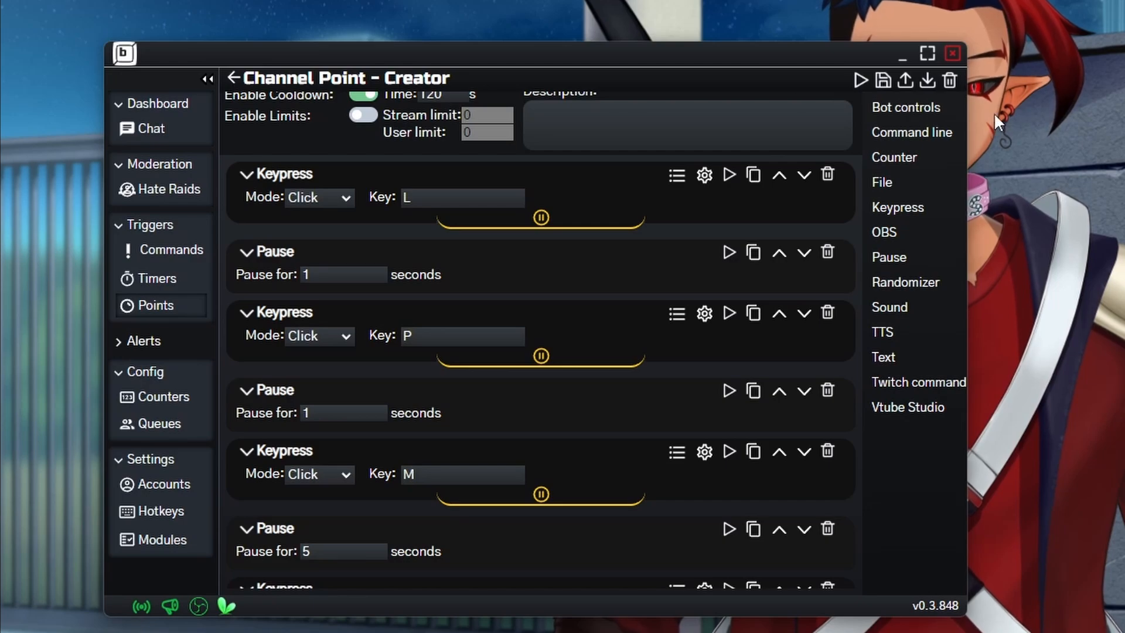
{"action": "left_click", "coordinate": [883, 80]}
{"action": "left_click", "coordinate": [233, 78]}
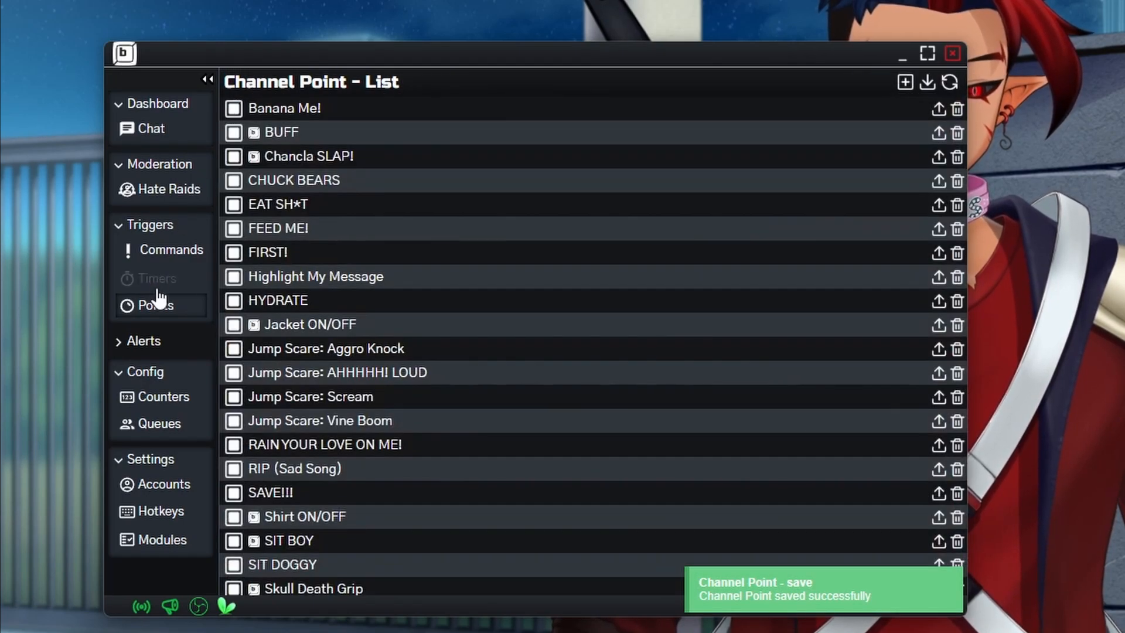
View the blank form for a new redemption, and examine the SIT BOY redemption's keypress and pause sequence.
{"action": "left_click", "coordinate": [905, 82]}
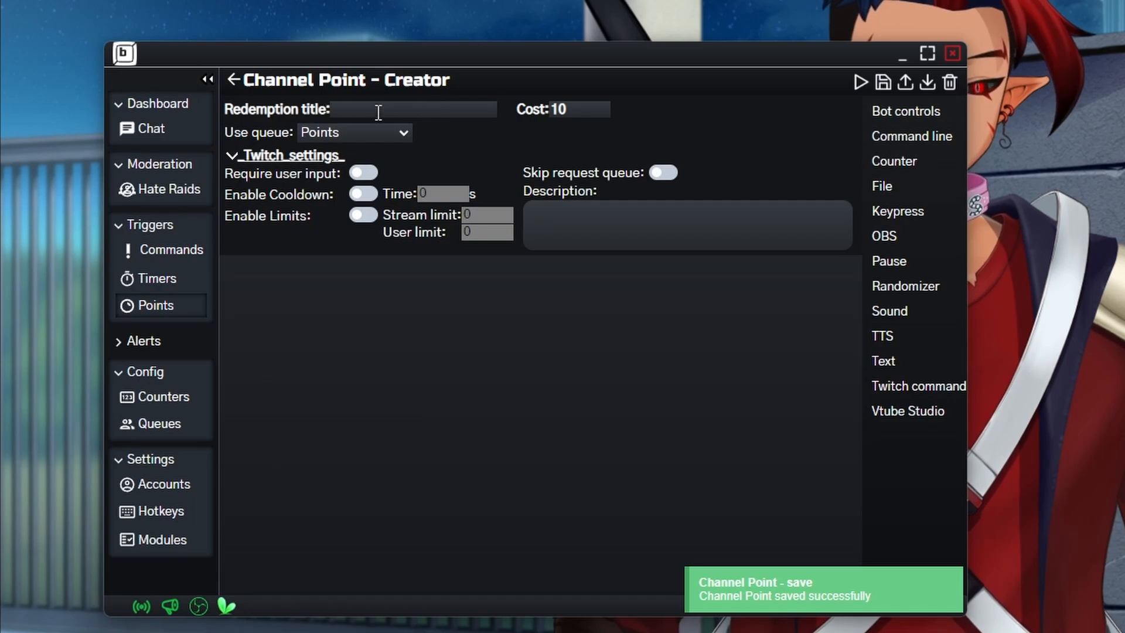
{"action": "left_click", "coordinate": [234, 79]}
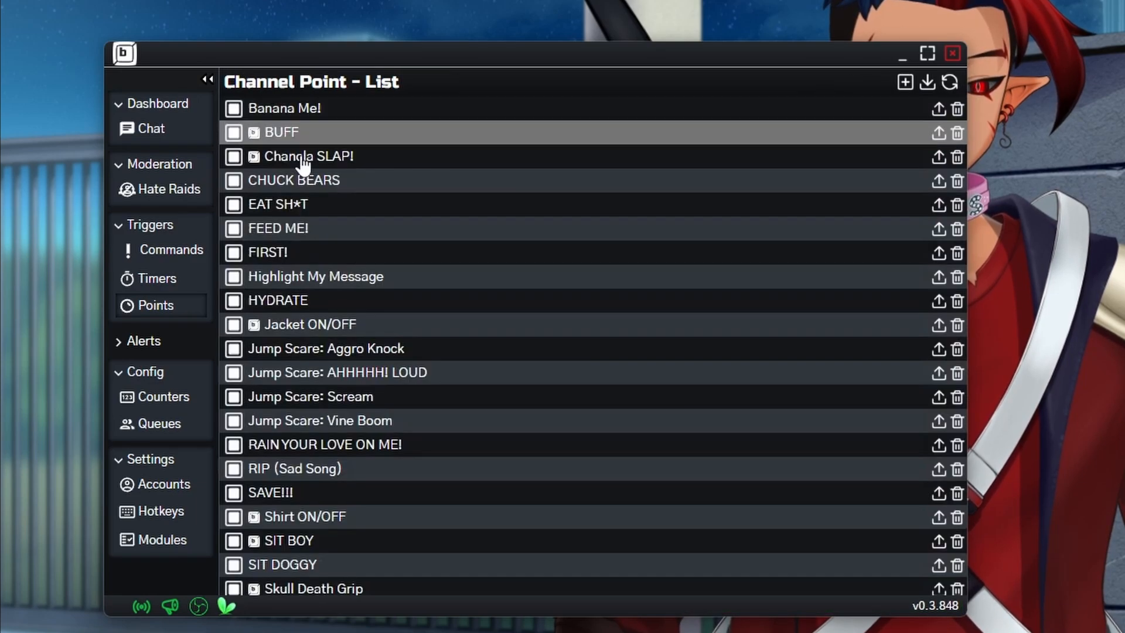
{"action": "left_click", "coordinate": [322, 542]}
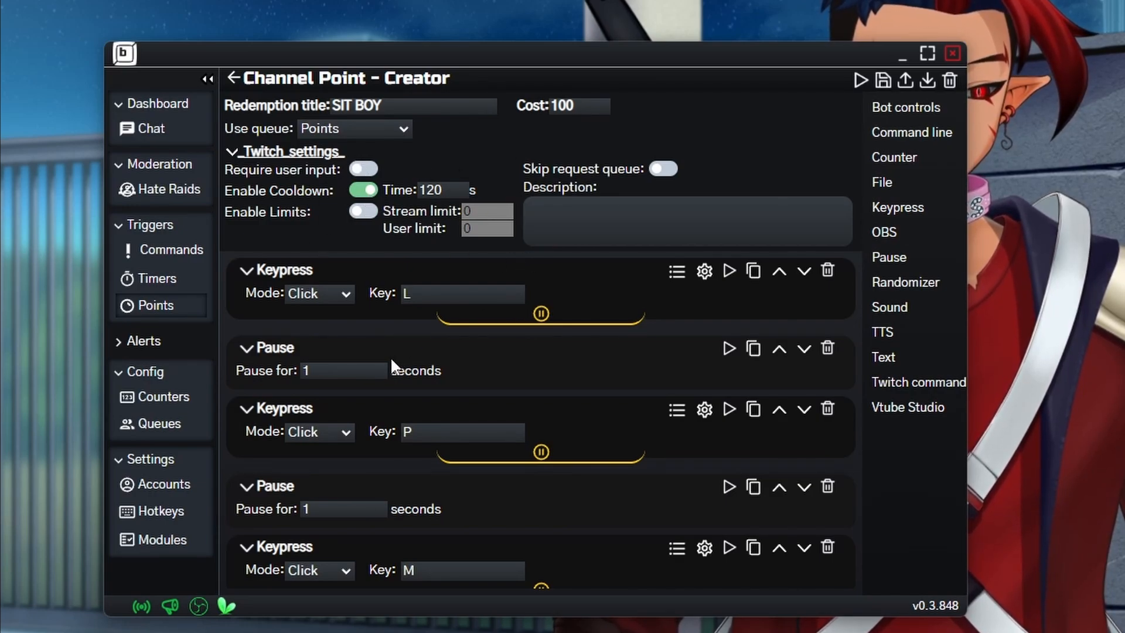
{"action": "scroll", "coordinate": [392, 362], "scroll_direction": "down", "scroll_amount": 2}
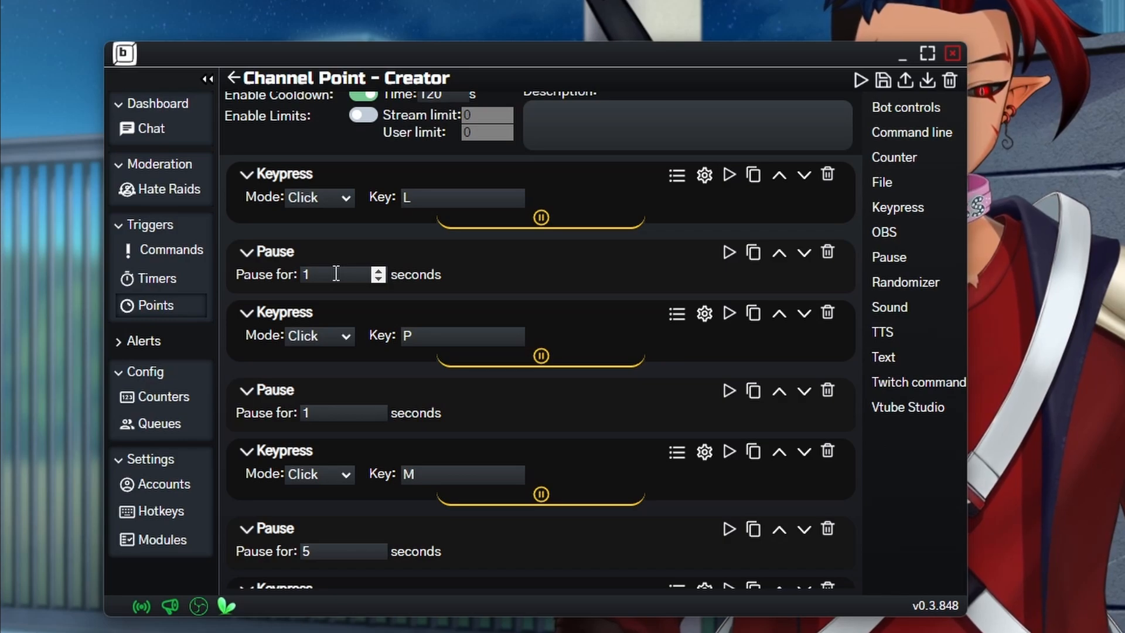
{"action": "scroll", "coordinate": [442, 342], "scroll_direction": "down", "scroll_amount": 4}
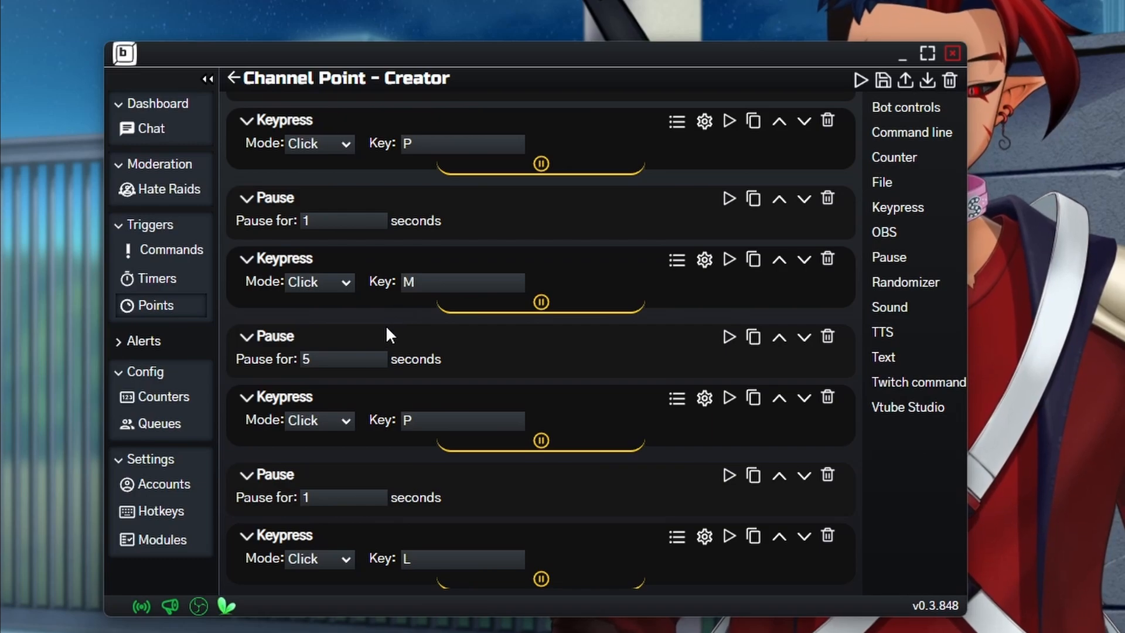
{"action": "scroll", "coordinate": [412, 334], "scroll_direction": "down", "scroll_amount": 1}
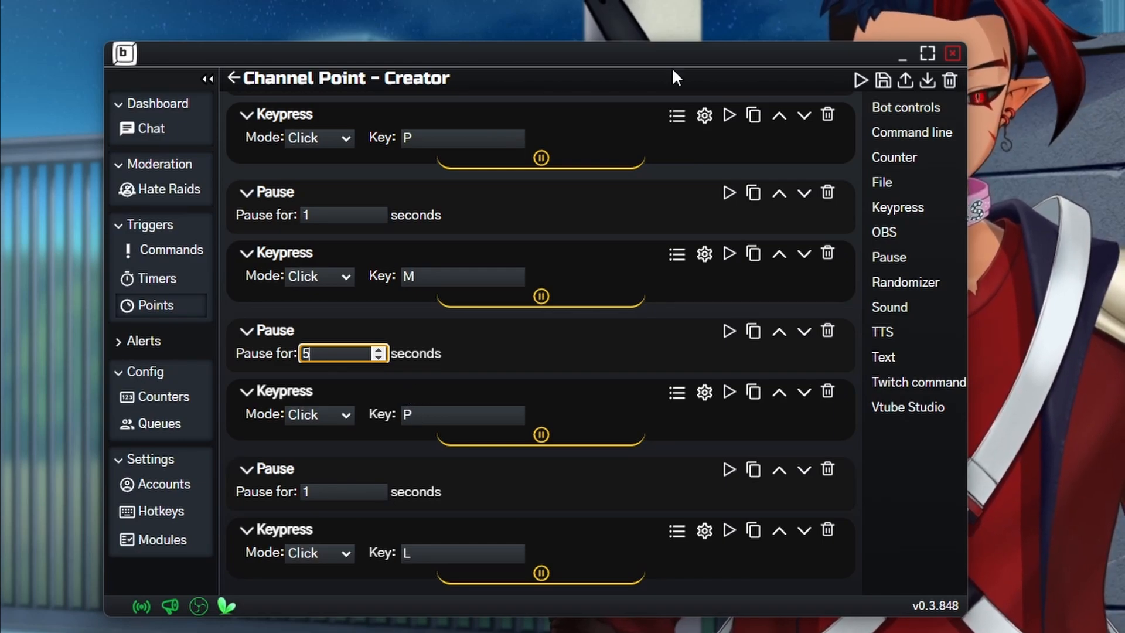
Move the Channel Point creator clear of the character's face and test-run the SIT BOY redemption.
{"action": "left_click_drag", "start_coordinate": [613, 51], "coordinate": [451, 2]}
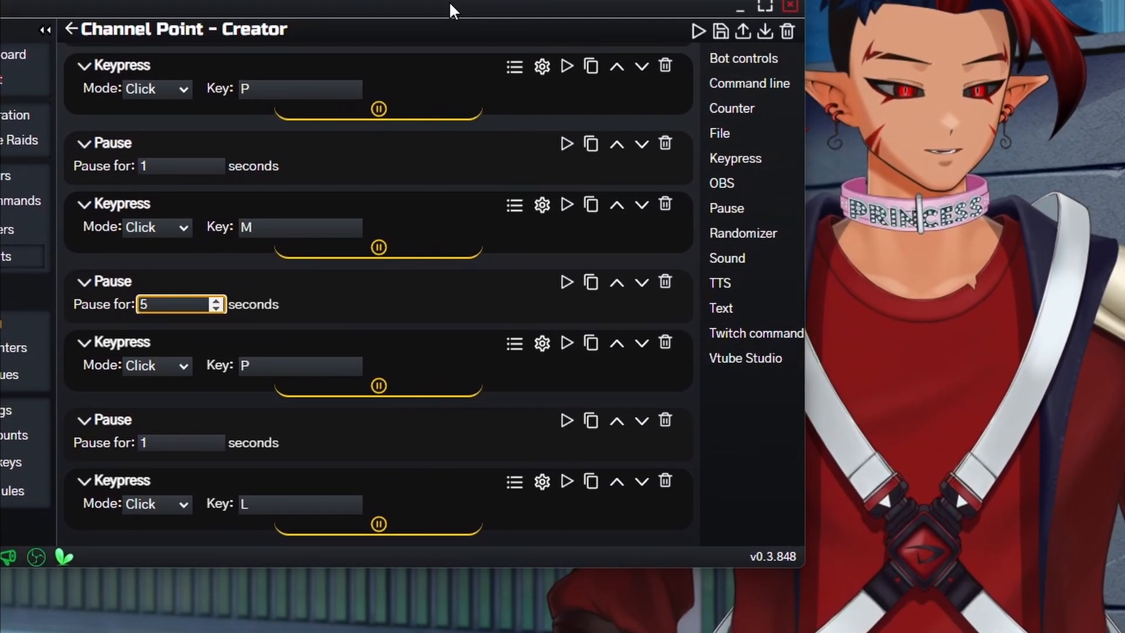
{"action": "left_click", "coordinate": [697, 36]}
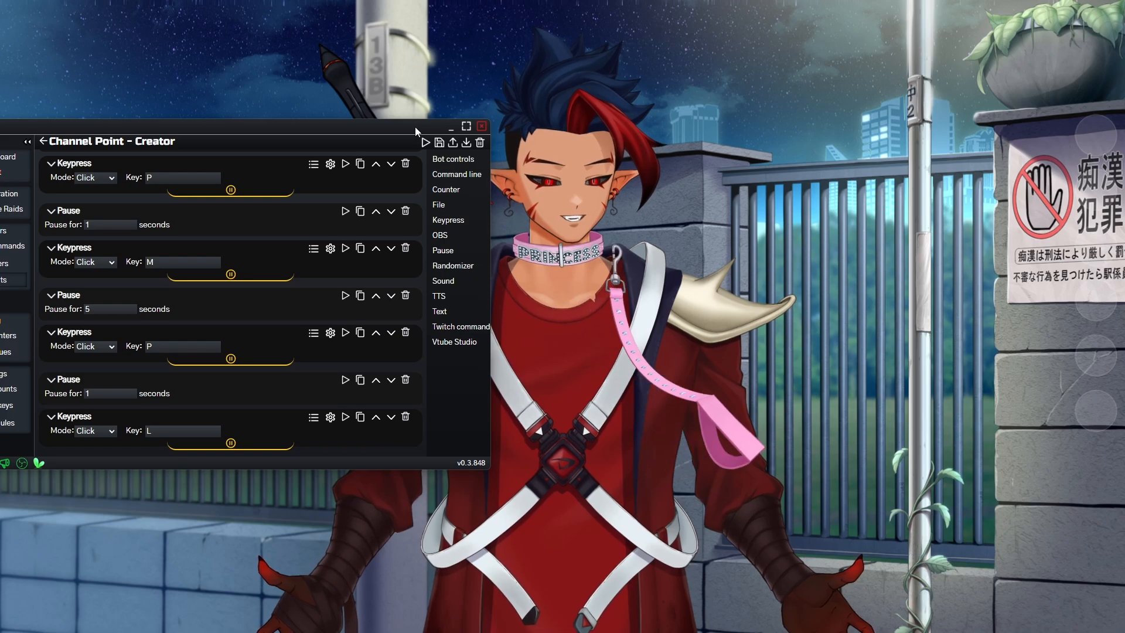
Place the SIT BOY creator and the SIT DOGGY command editor side by side, both showing the start of their action sequences.
{"action": "left_click_drag", "start_coordinate": [415, 126], "coordinate": [445, 54]}
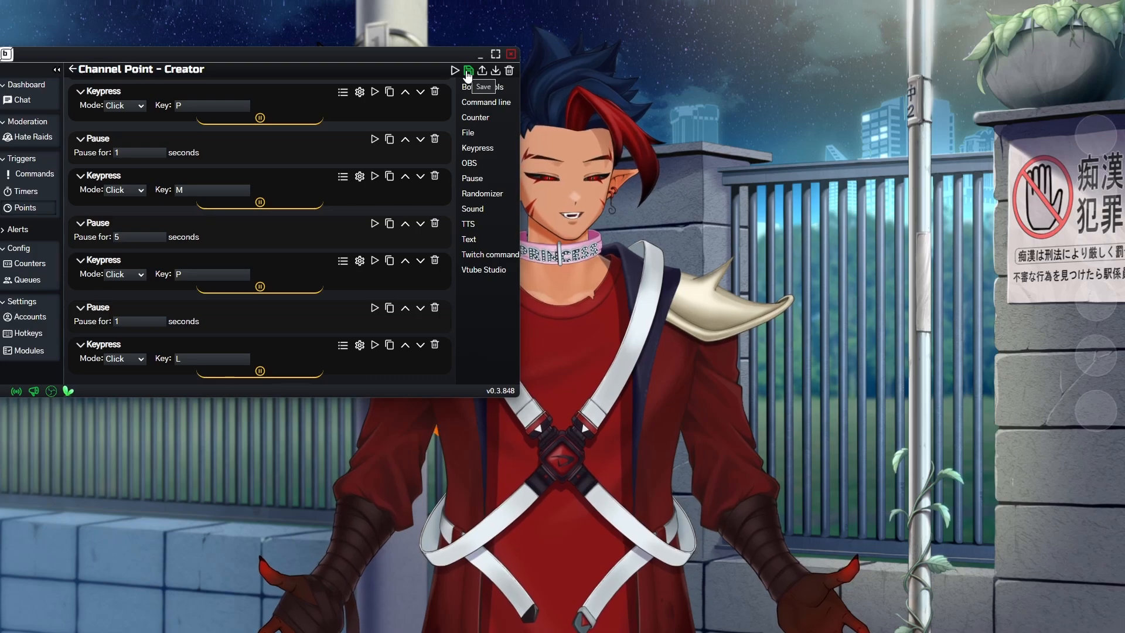
{"action": "scroll", "coordinate": [196, 170], "scroll_direction": "up", "scroll_amount": 5}
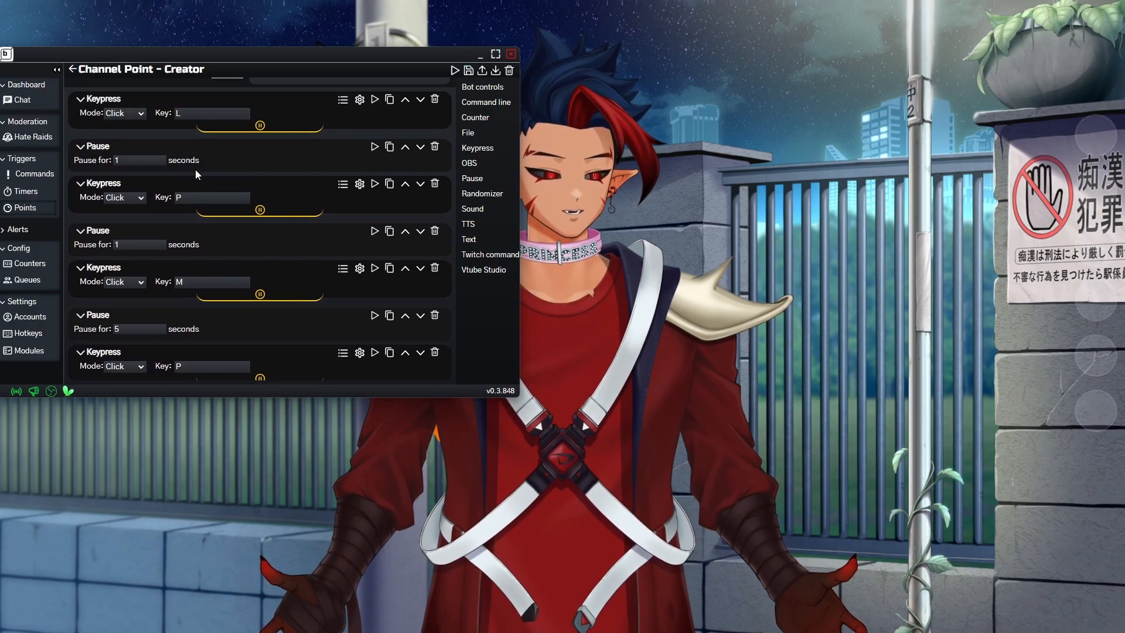
{"action": "left_click_drag", "start_coordinate": [1, 140], "coordinate": [963, 62]}
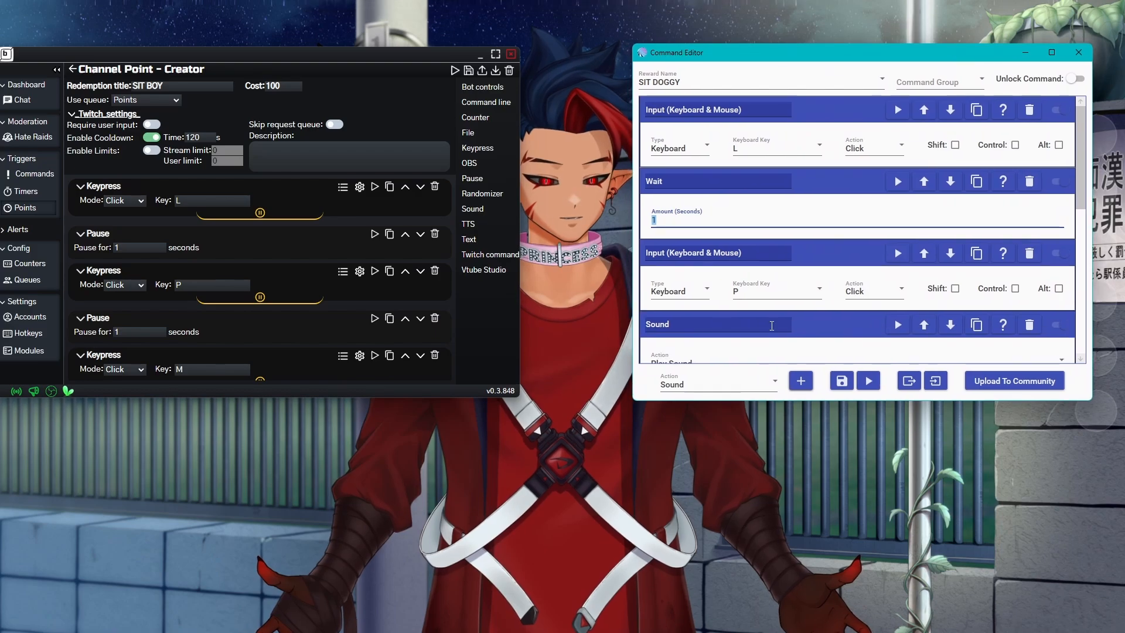
Browse the action types available for the SIT DOGGY command, without adding a new action.
{"action": "left_click", "coordinate": [715, 384]}
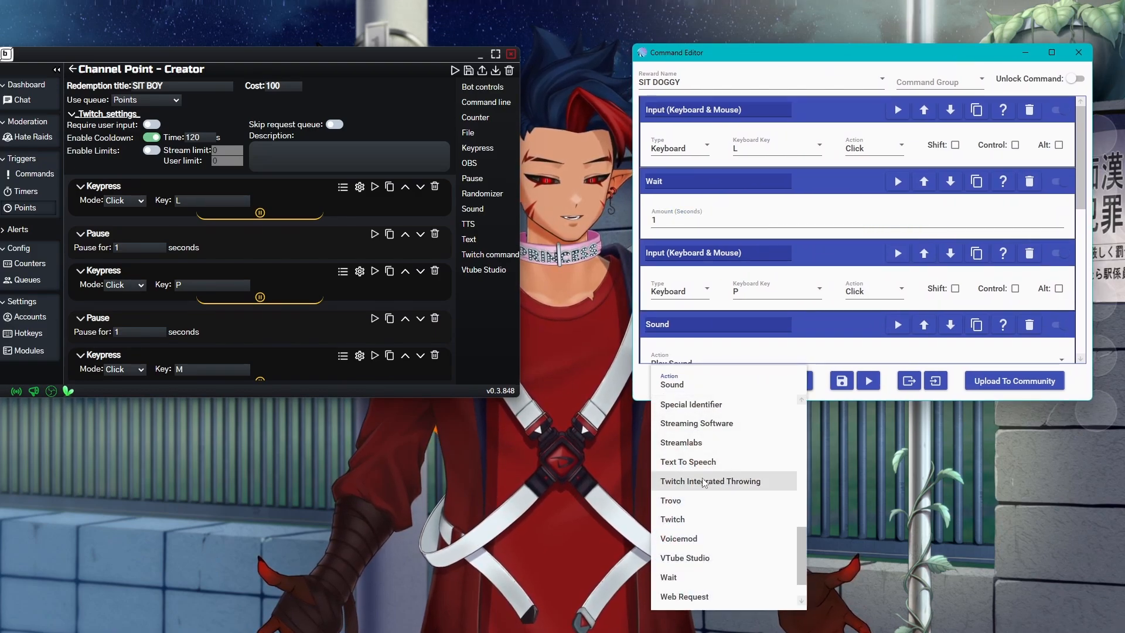
{"action": "scroll", "coordinate": [707, 445], "scroll_direction": "up", "scroll_amount": 5}
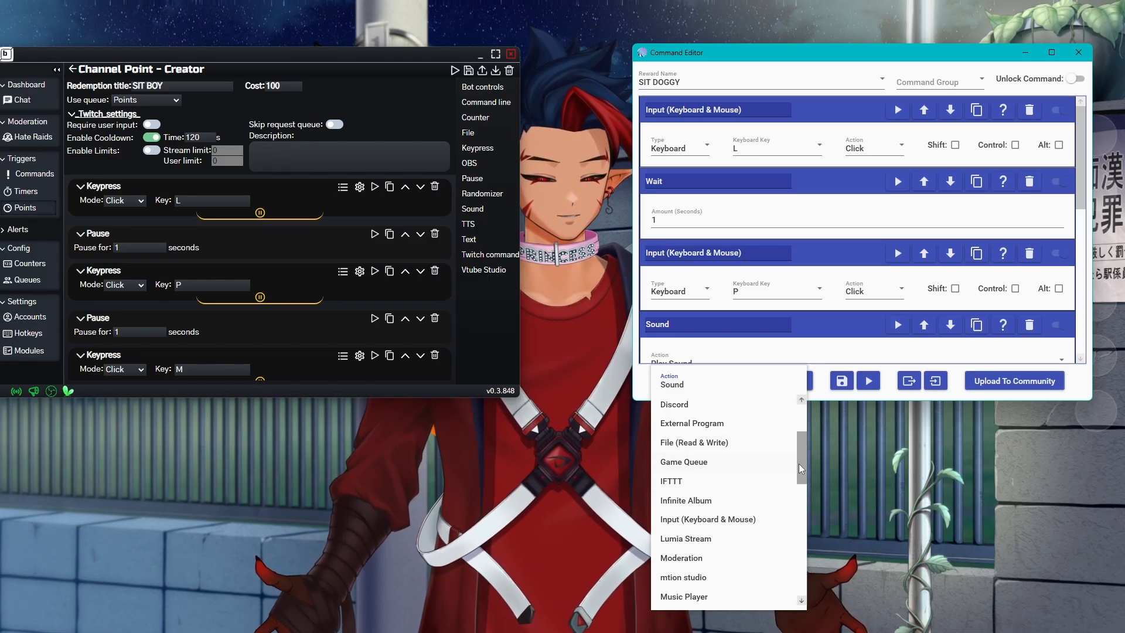
{"action": "left_click_drag", "start_coordinate": [800, 463], "coordinate": [788, 569]}
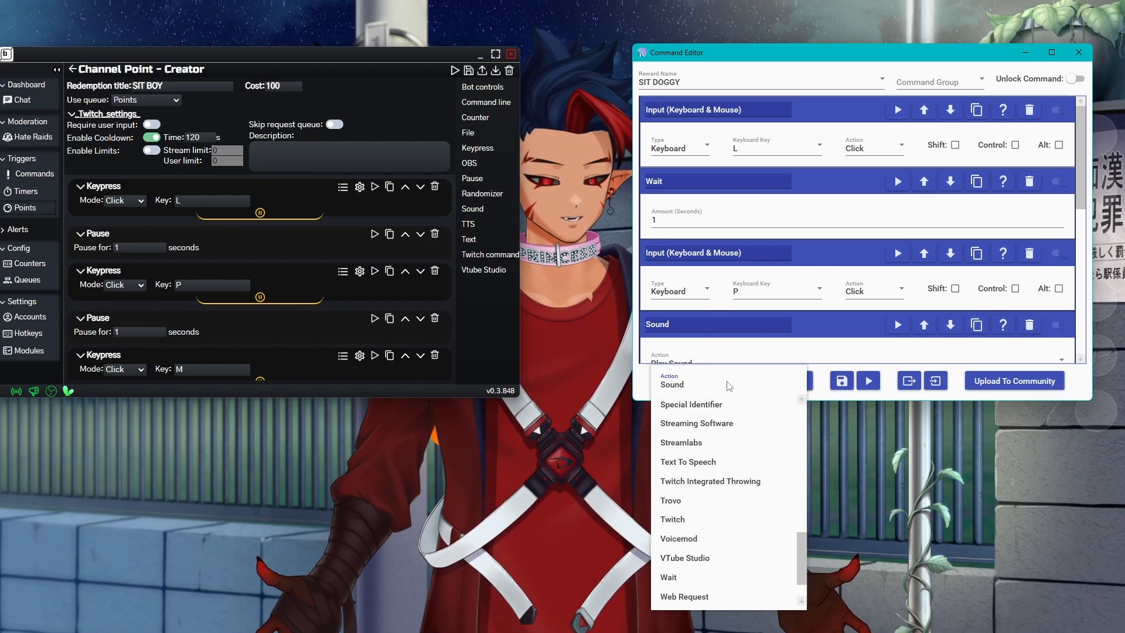
{"action": "left_click", "coordinate": [735, 360]}
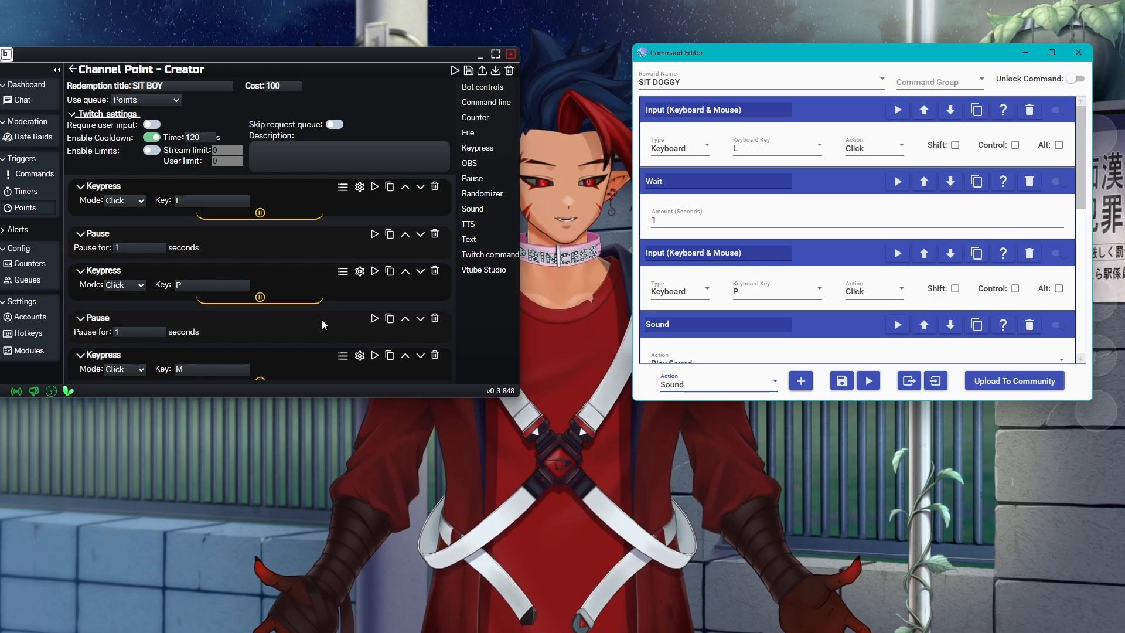
{"action": "left_click", "coordinate": [679, 384]}
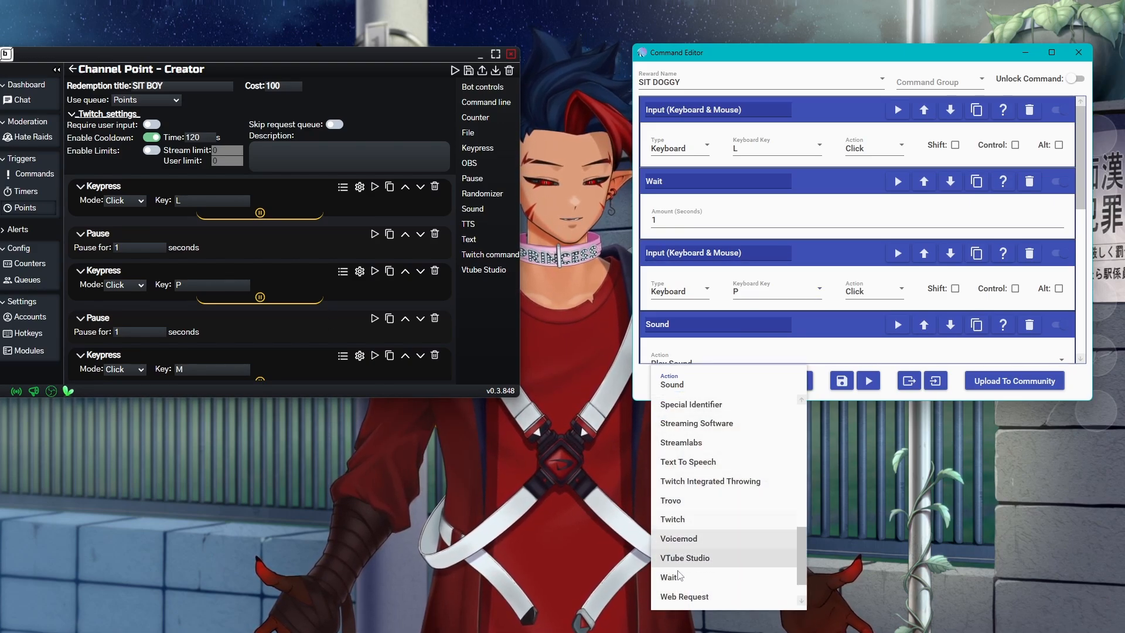
{"action": "left_click", "coordinate": [799, 351]}
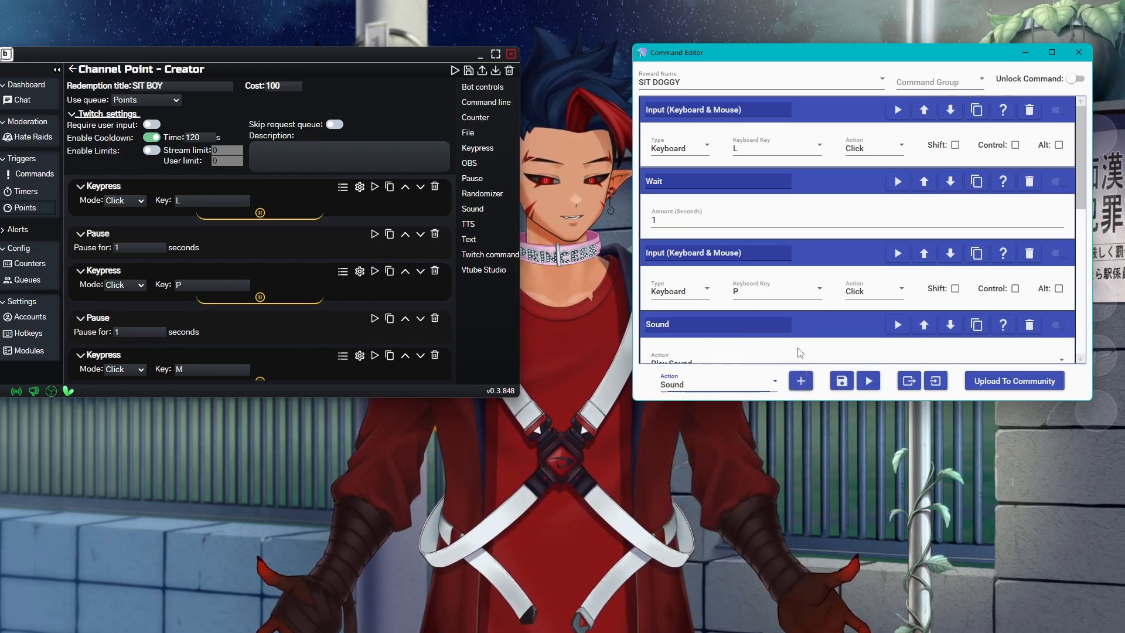
{"action": "left_click", "coordinate": [703, 384]}
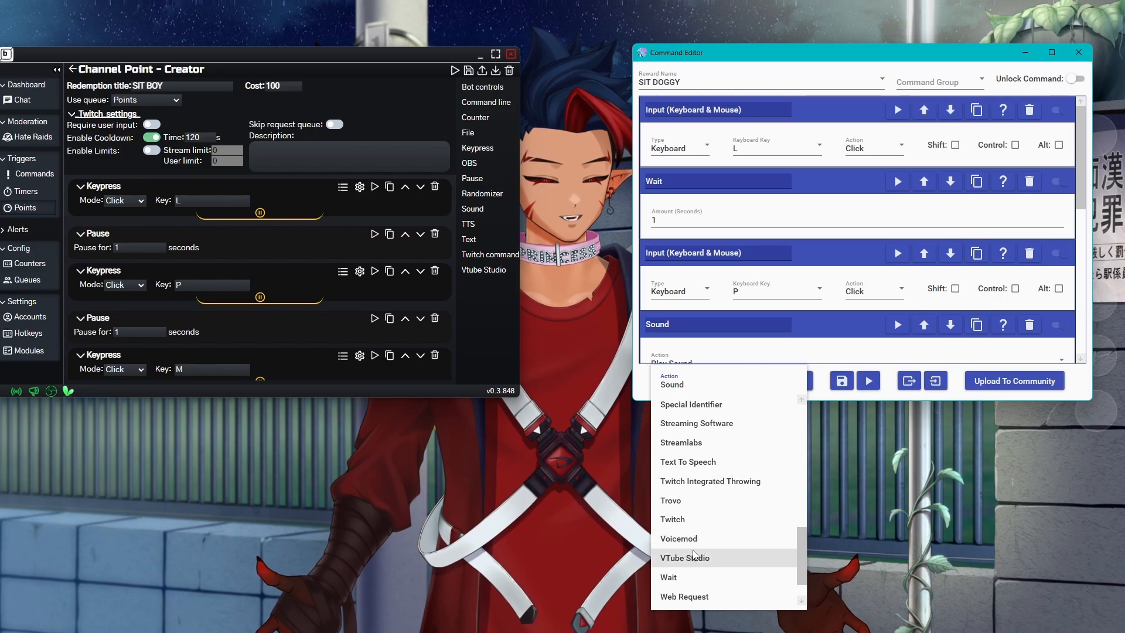
{"action": "left_click", "coordinate": [785, 356]}
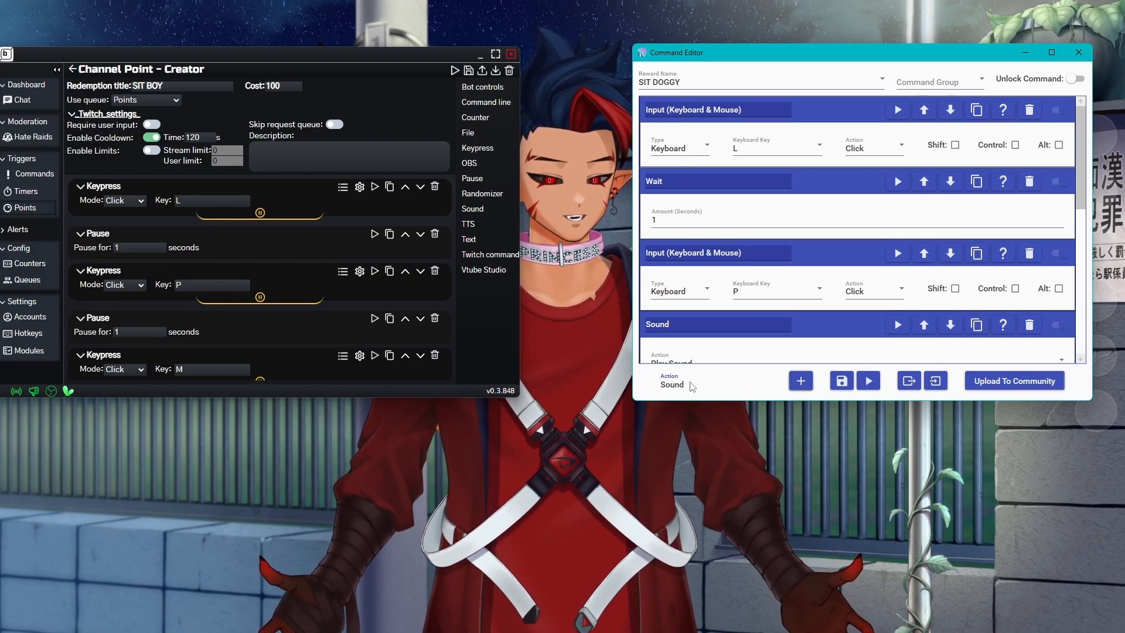
{"action": "left_click", "coordinate": [716, 384]}
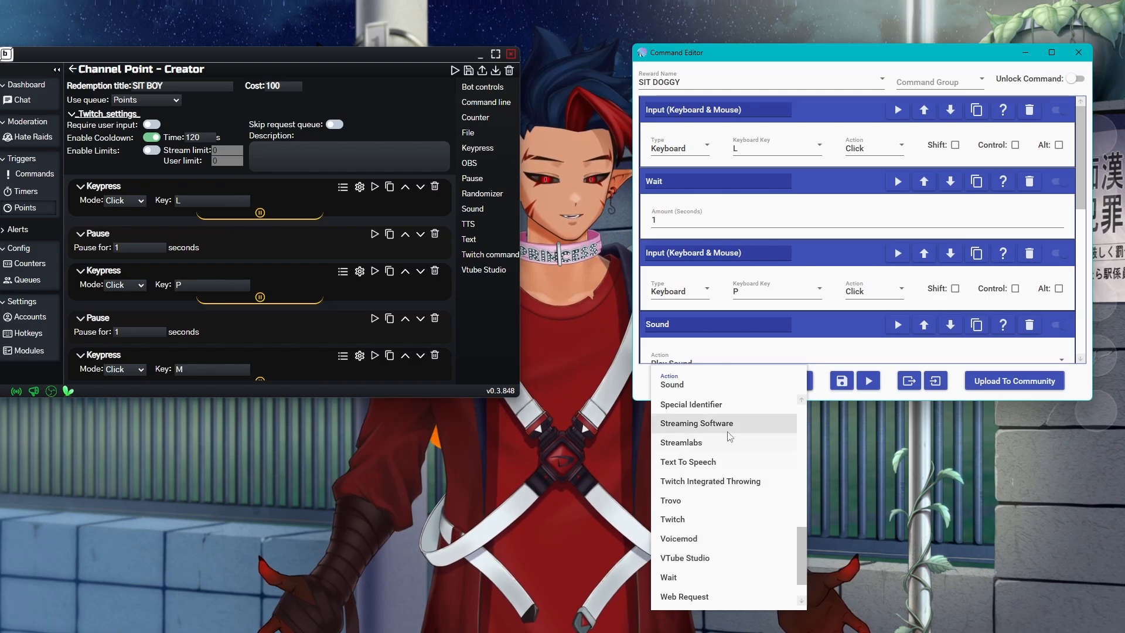
Clear away the bot and command editor windows, switch to the Twitch channel page and show its stream chat.
{"action": "left_click_drag", "start_coordinate": [397, 55], "coordinate": [414, 53]}
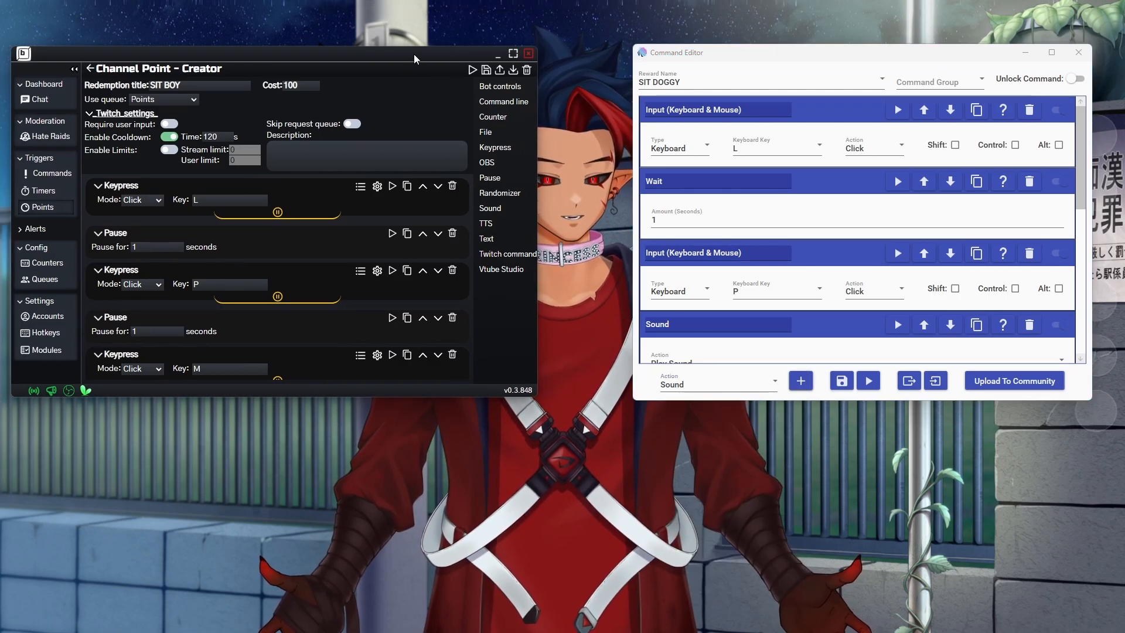
{"action": "left_click", "coordinate": [496, 55]}
{"action": "left_click_drag", "start_coordinate": [768, 54], "coordinate": [1, 82]}
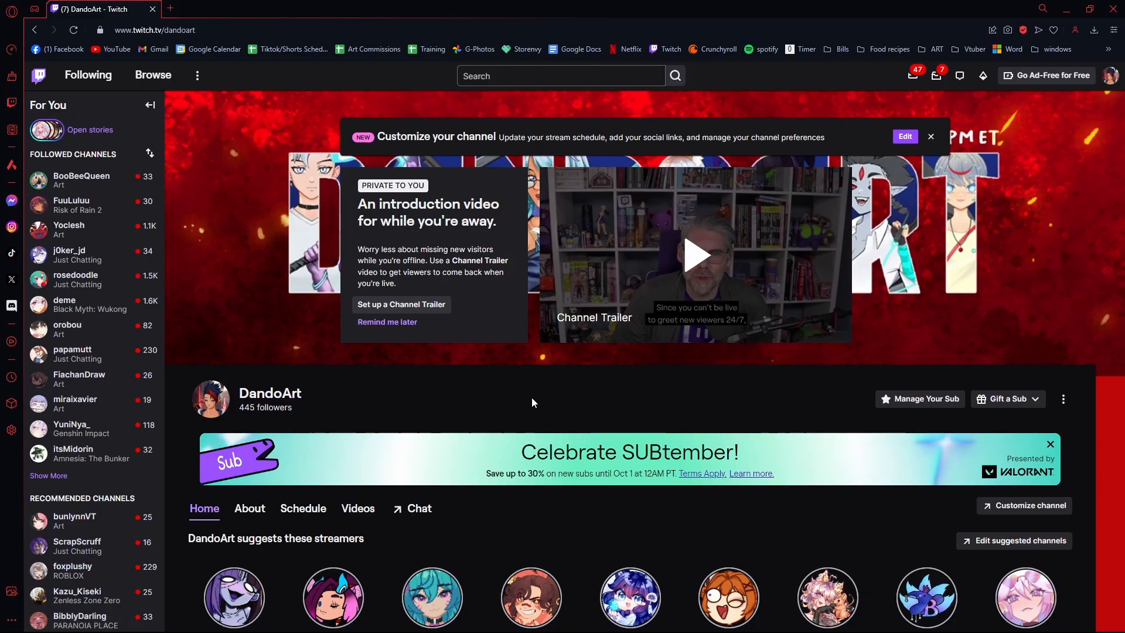
{"action": "scroll", "coordinate": [540, 397], "scroll_direction": "down", "scroll_amount": 3}
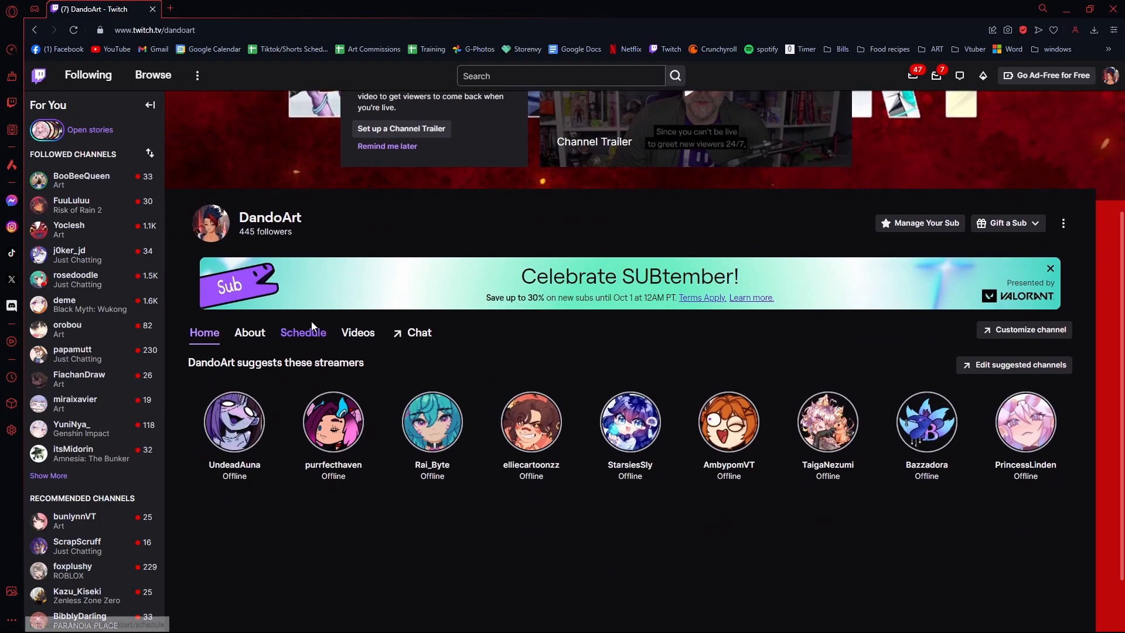
{"action": "left_click", "coordinate": [418, 336]}
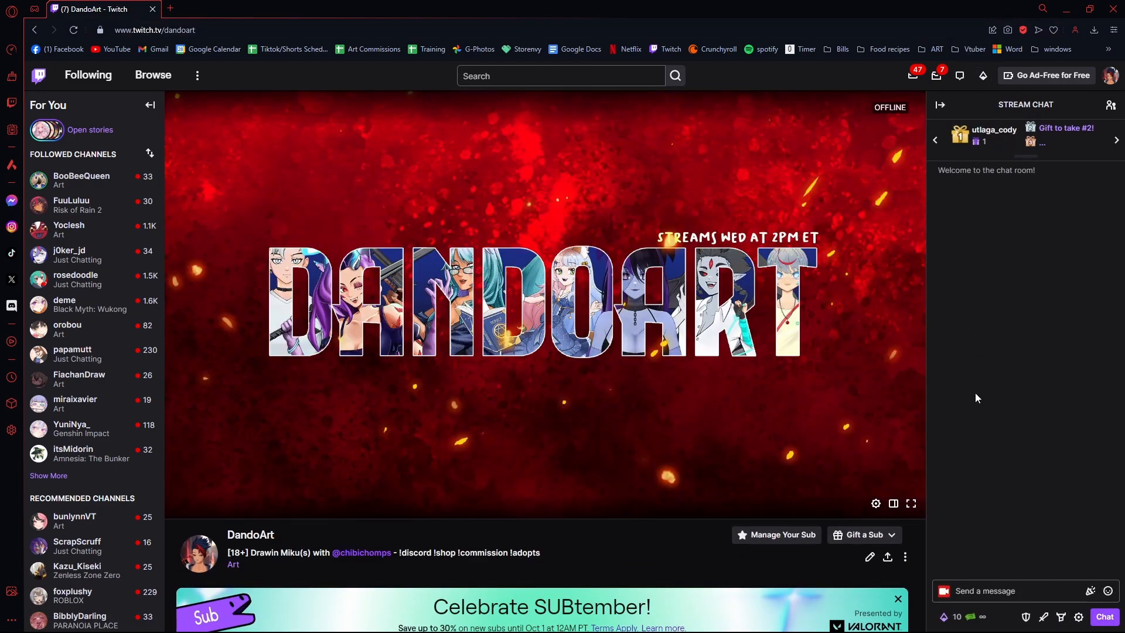
Pop the stream chat out into its own window and place it beside the character.
{"action": "left_click", "coordinate": [1079, 617]}
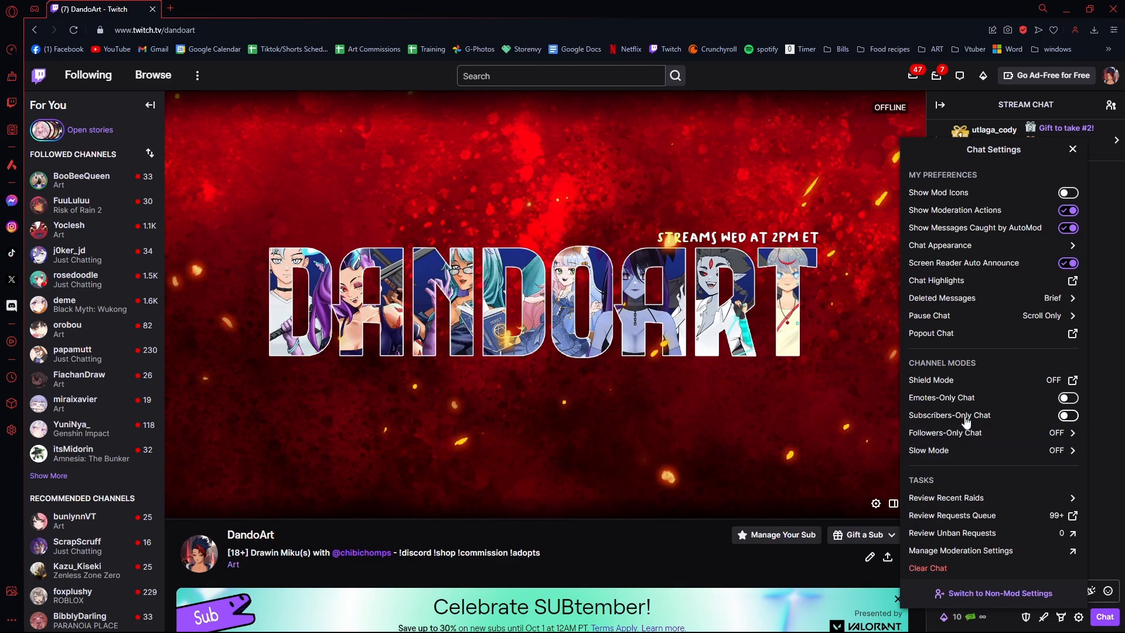
{"action": "left_click", "coordinate": [931, 334]}
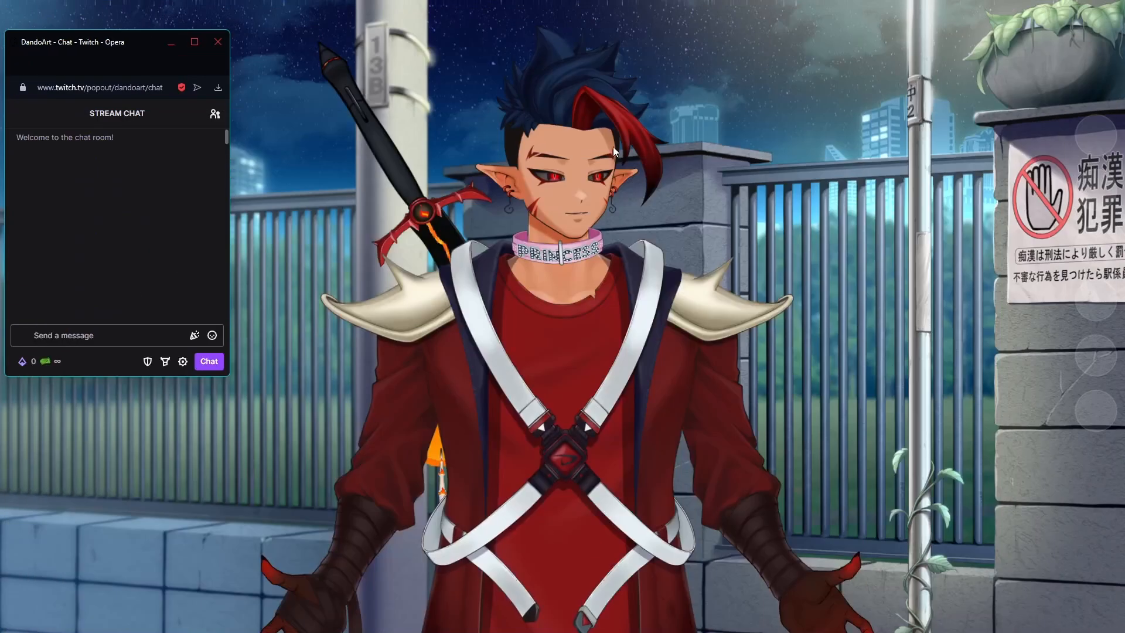
{"action": "left_click_drag", "start_coordinate": [96, 58], "coordinate": [845, 95]}
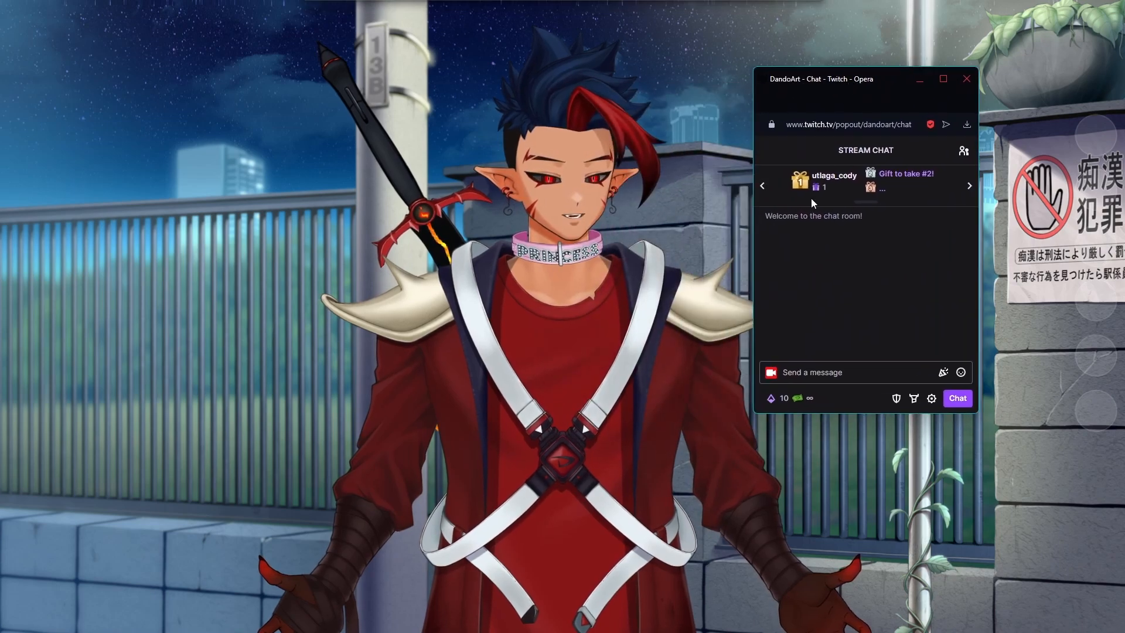
Redeem the SIT BOY reward for 100 channel points from chat and move the chat window clear of the character.
{"action": "left_click", "coordinate": [783, 400]}
{"action": "scroll", "coordinate": [808, 332], "scroll_direction": "down", "scroll_amount": 1}
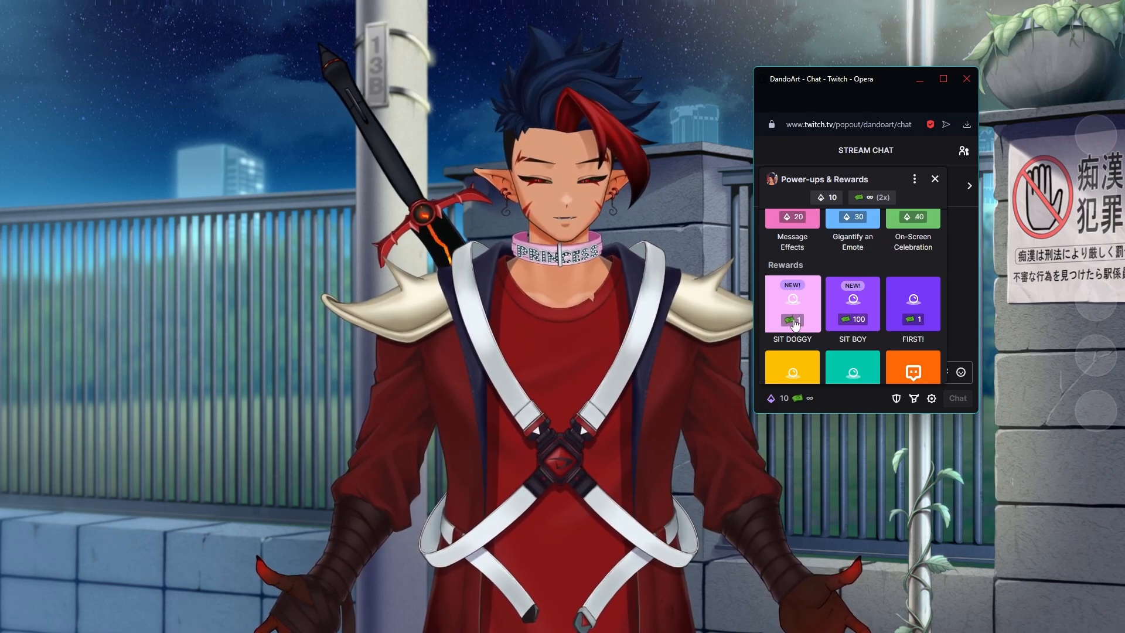
{"action": "left_click", "coordinate": [860, 311]}
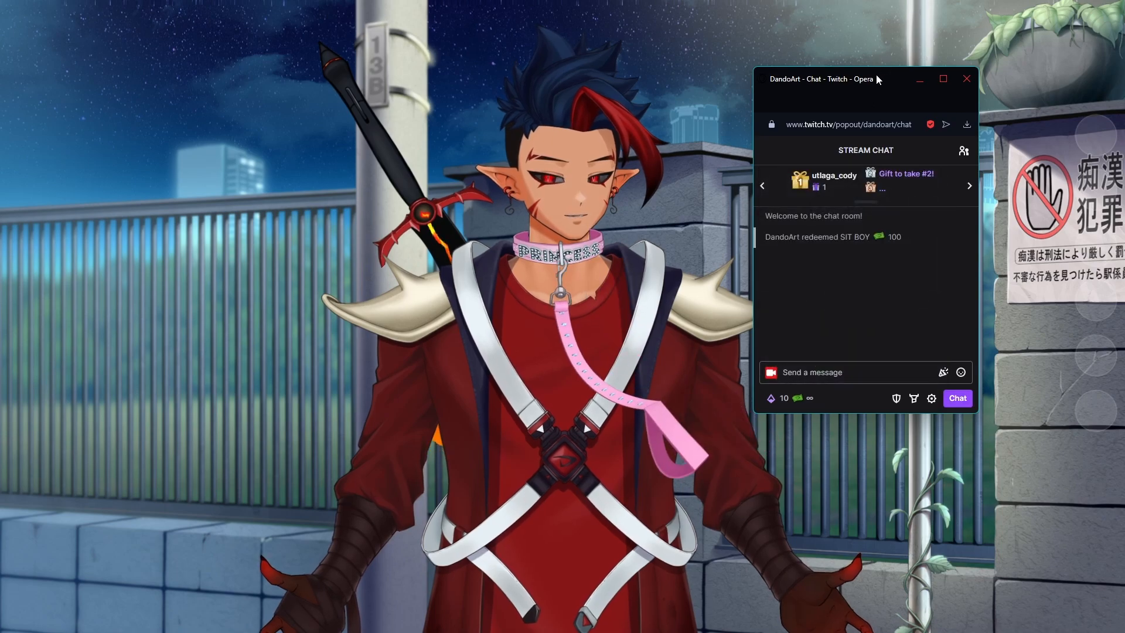
{"action": "left_click_drag", "start_coordinate": [877, 75], "coordinate": [944, 81]}
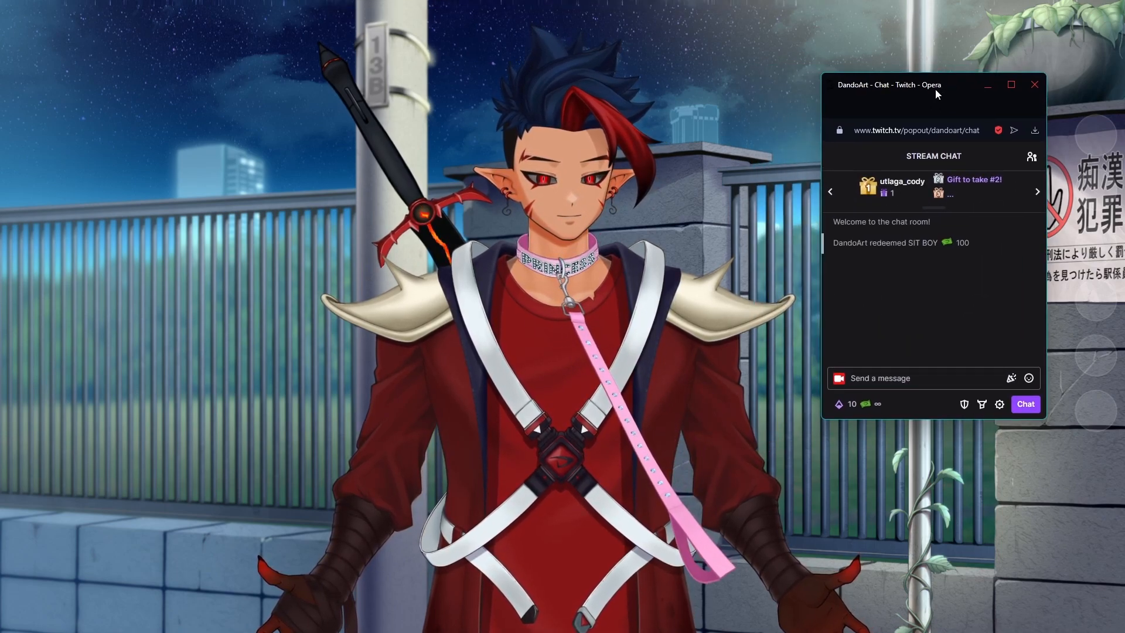